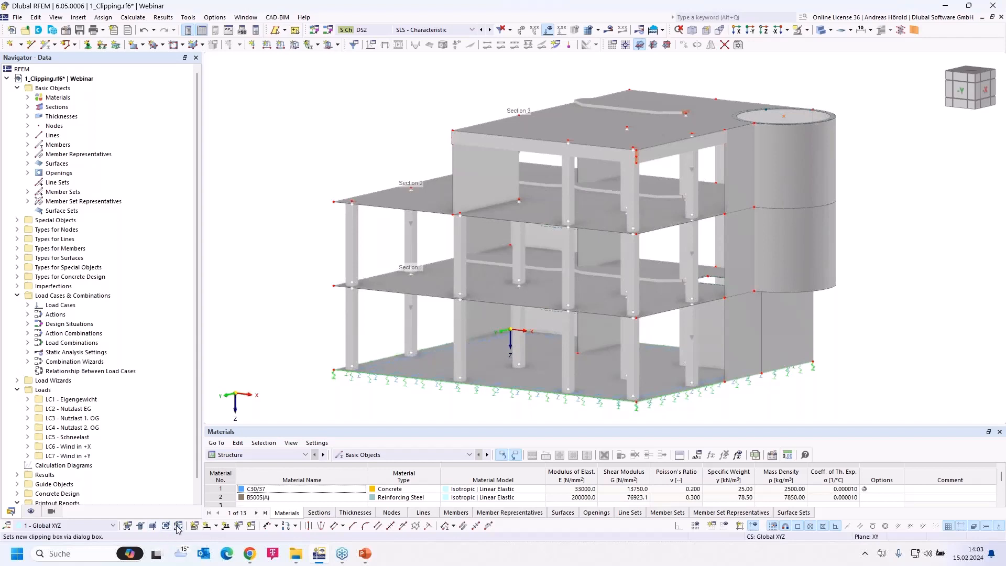
Clip the model with a horizontal plane raised to about first-floor level and with a vertical plane about 4.24 m along X, and turn clipping off
click(141, 526)
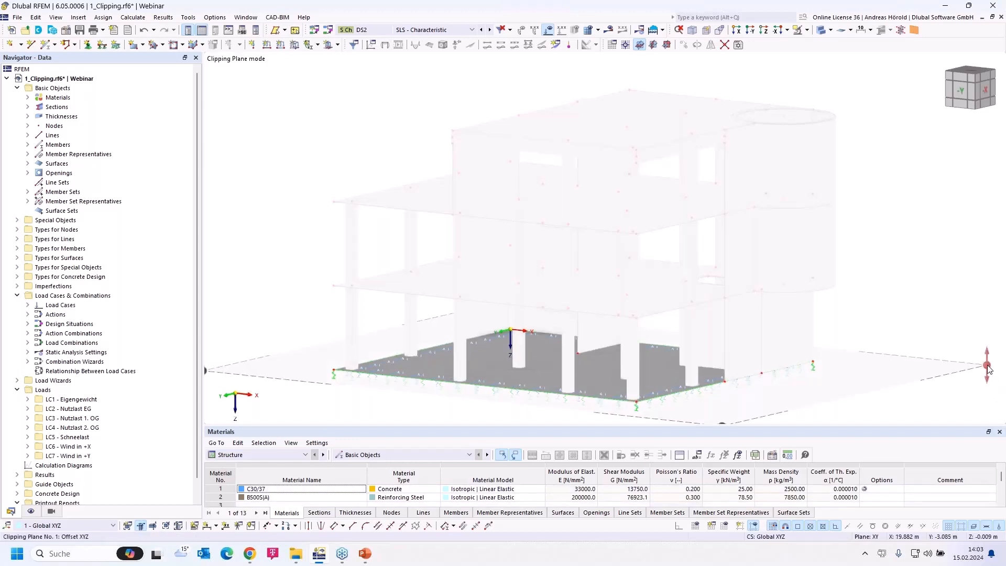
drag(986, 365, 966, 286)
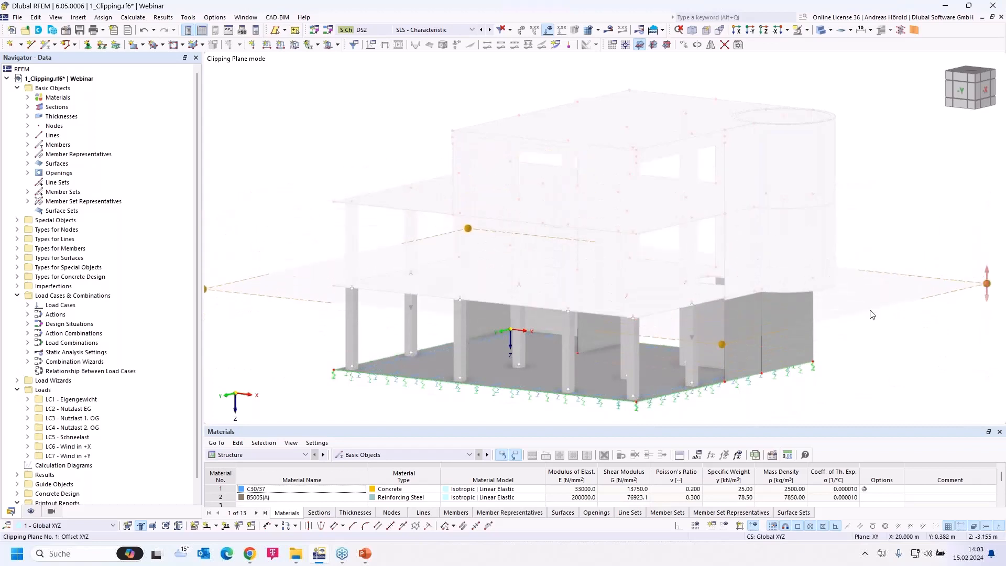
click(154, 525)
drag(704, 397, 620, 389)
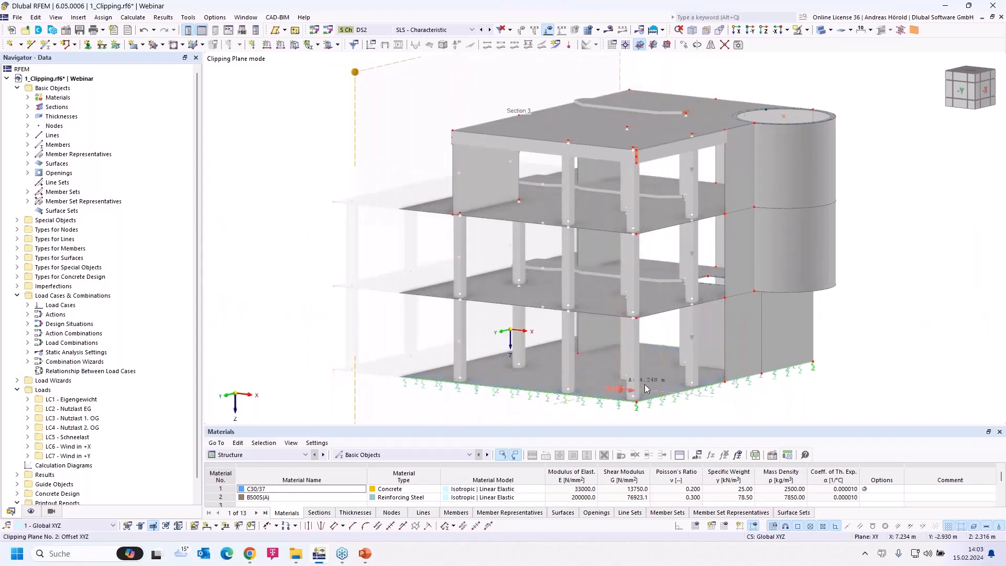
click(153, 526)
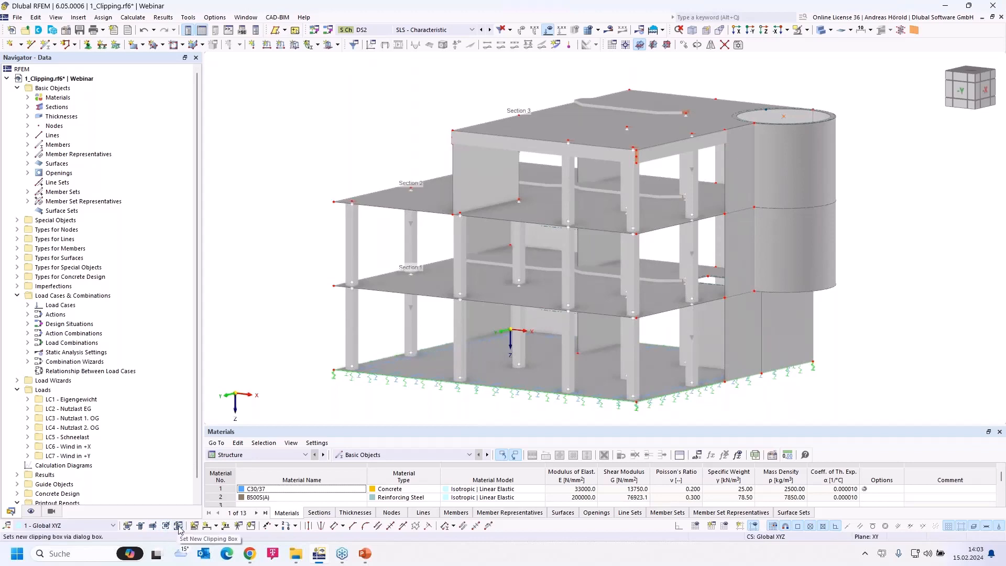
Add a chained linear dimension of the storey heights at the front building corner, from base to roof, with a line offset of about 2.49 m
click(215, 526)
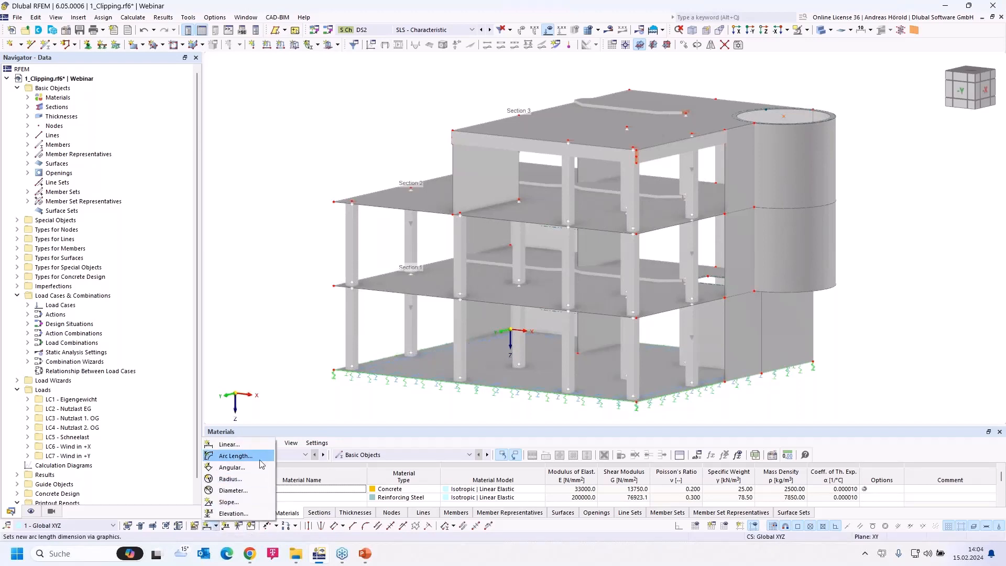
click(234, 447)
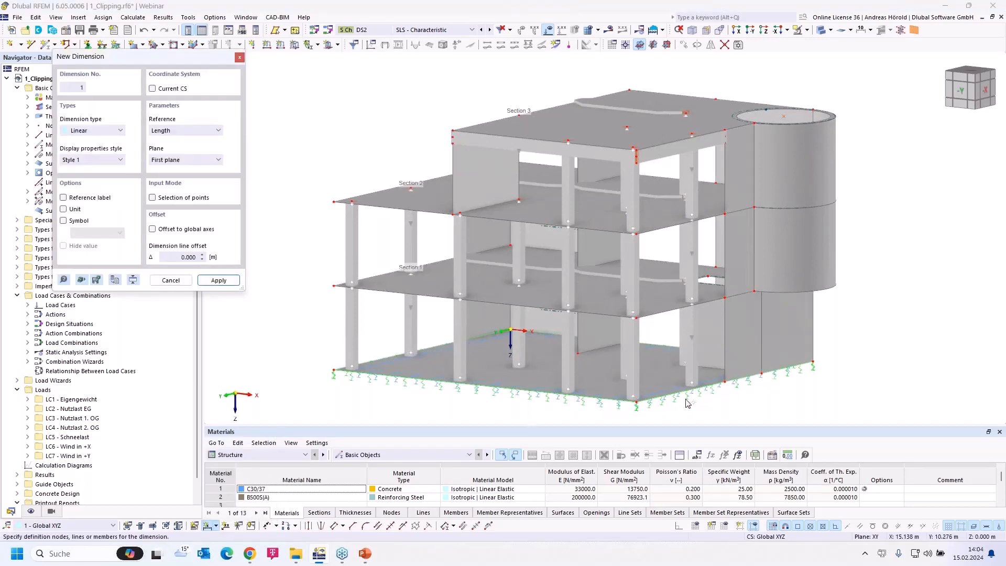
click(635, 401)
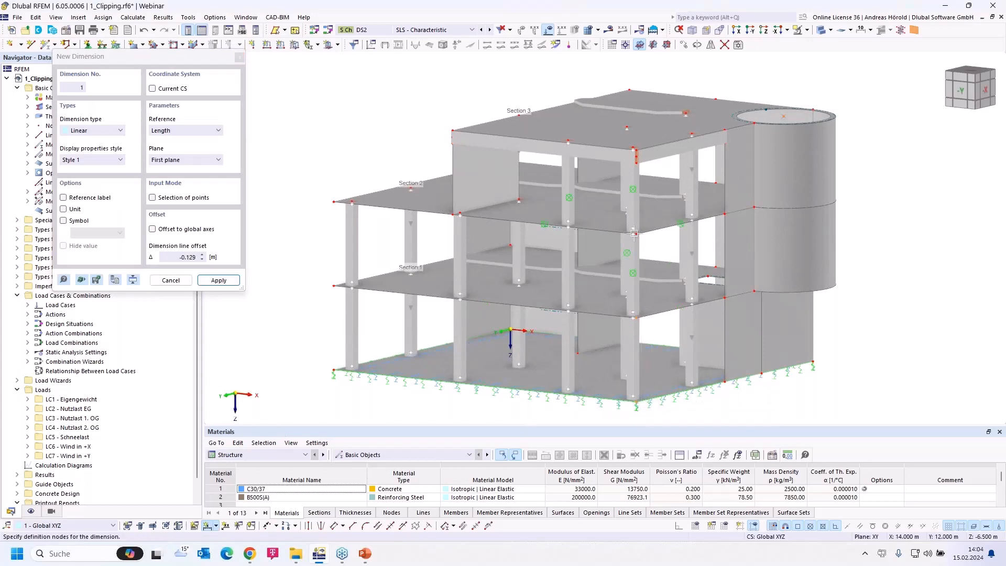
scroll(634, 150, up, 5)
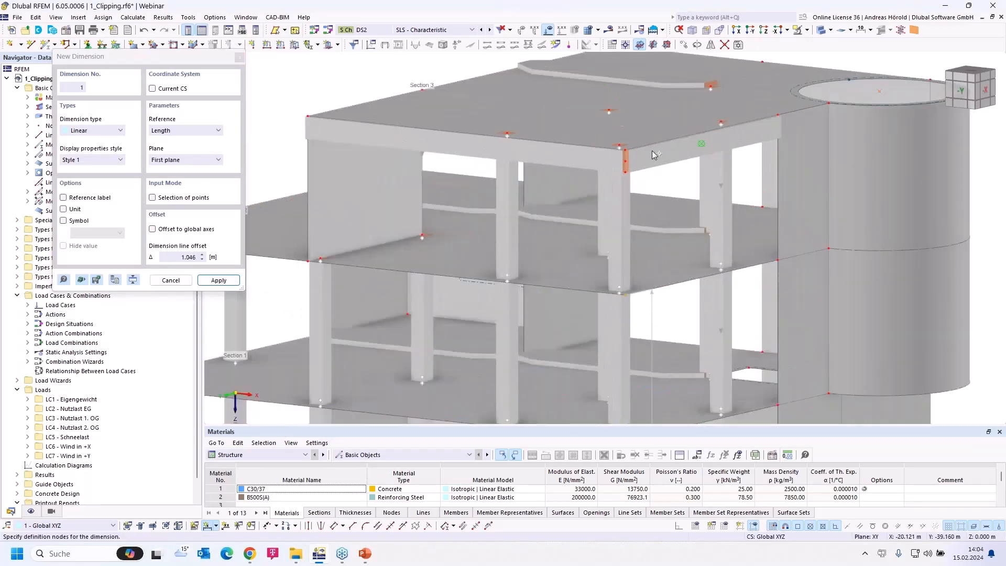
click(608, 147)
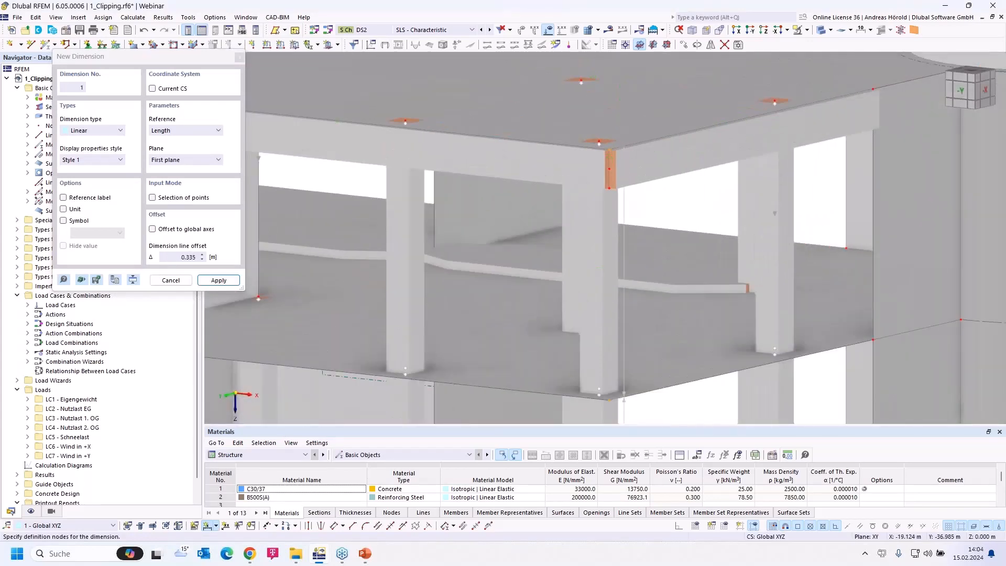
scroll(624, 179, down, 5)
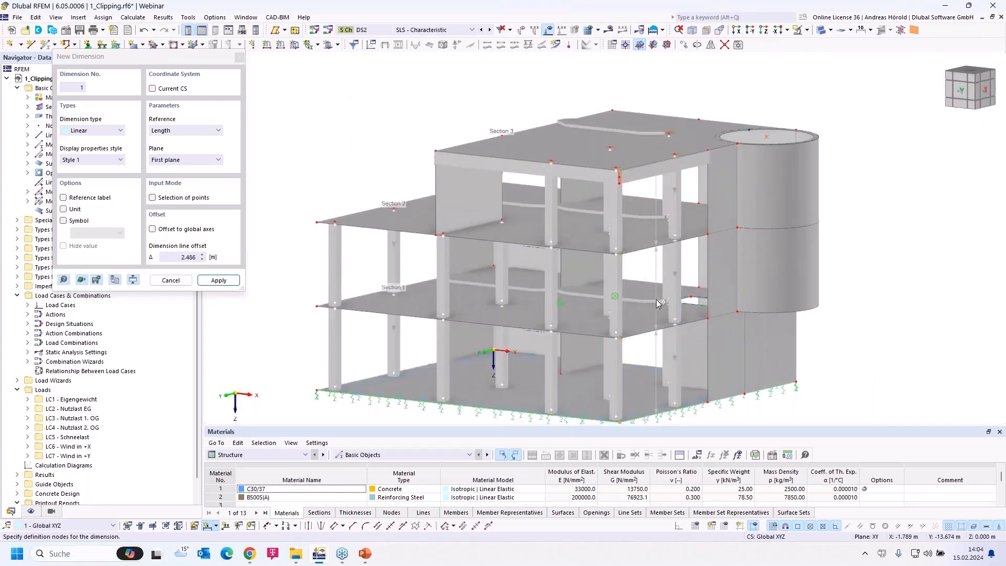
click(656, 301)
mouse_move(633, 309)
ctrl+middle_down()
mouse_move(746, 308)
mouse_move(631, 312)
ctrl+middle_up()
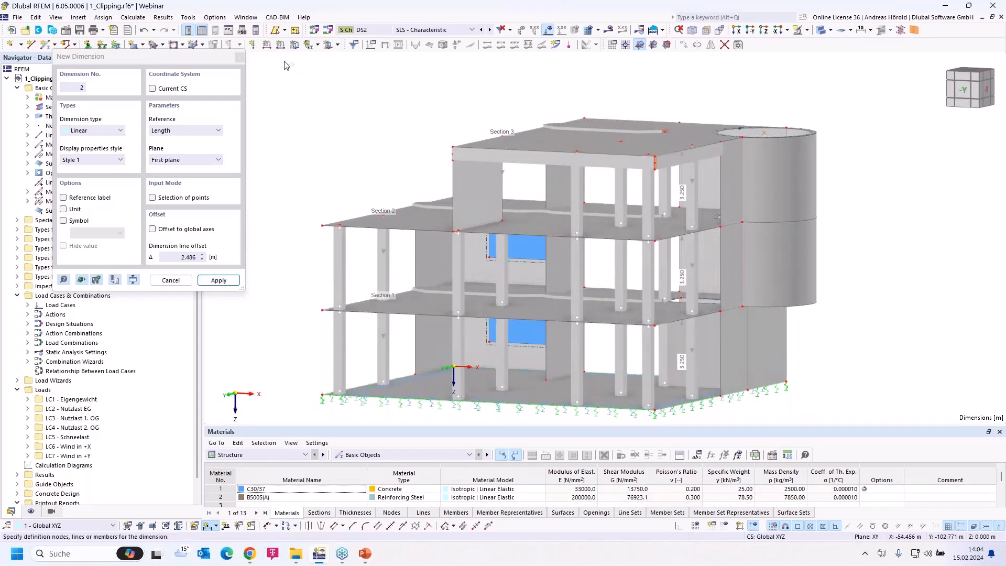
click(240, 56)
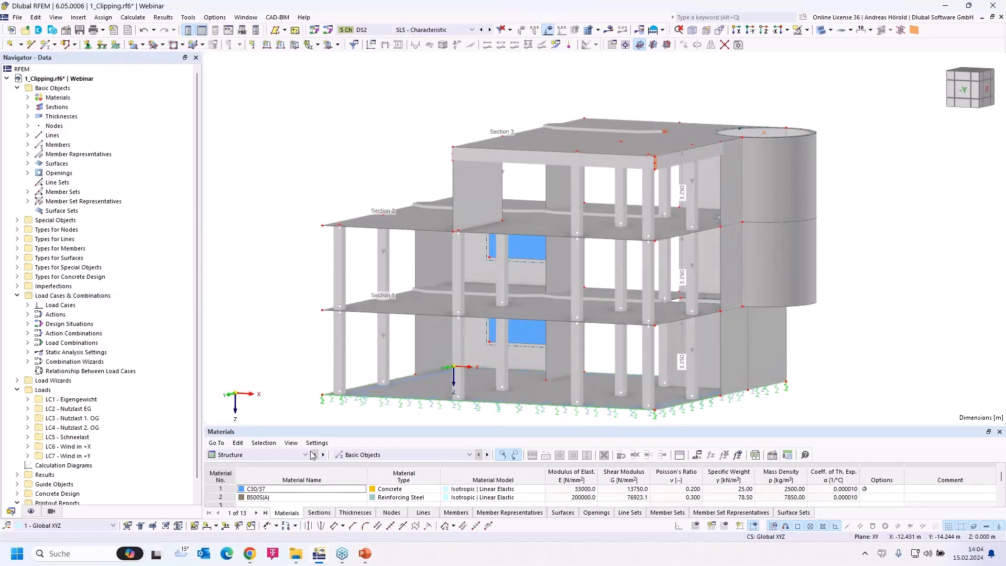
click(276, 526)
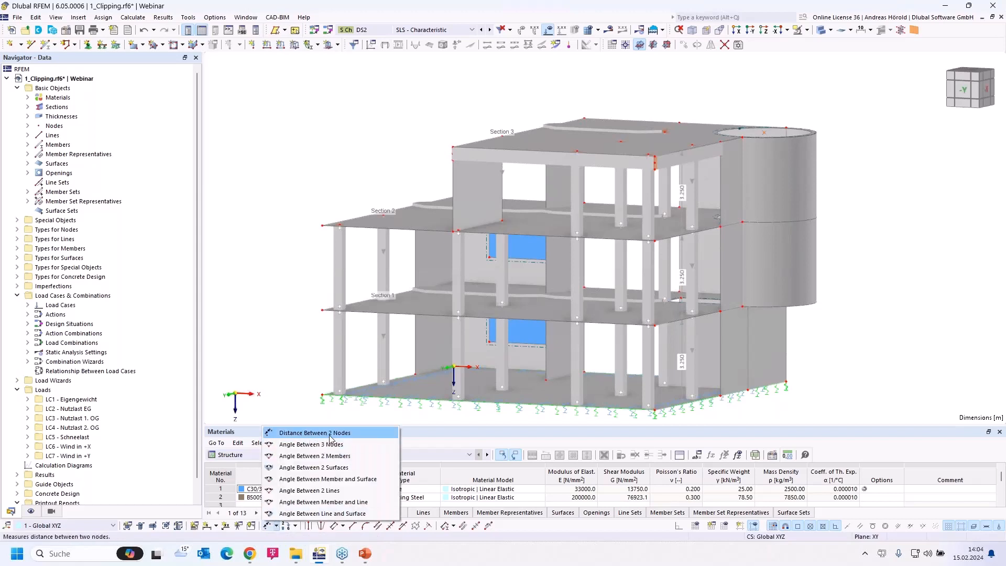
click(297, 525)
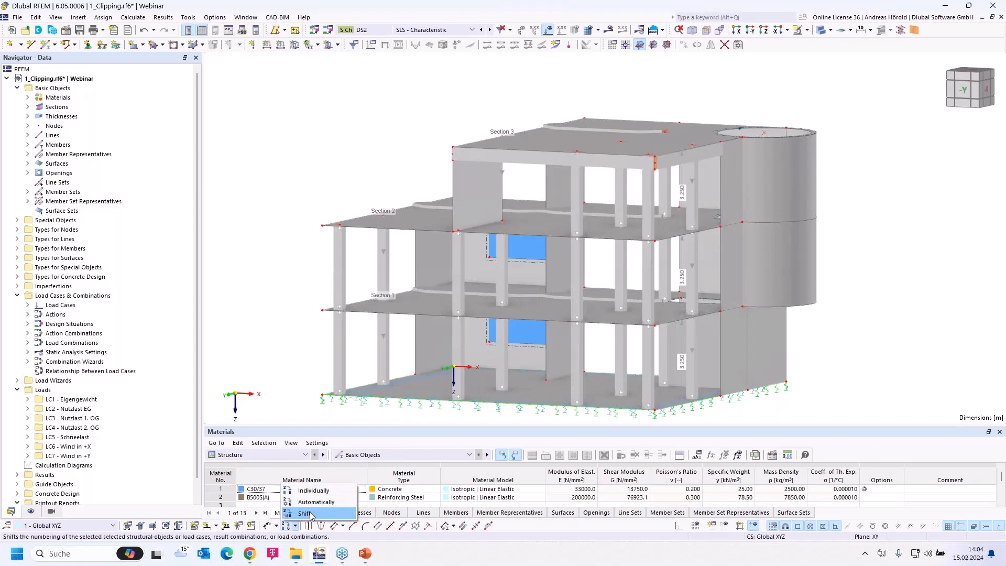
click(416, 533)
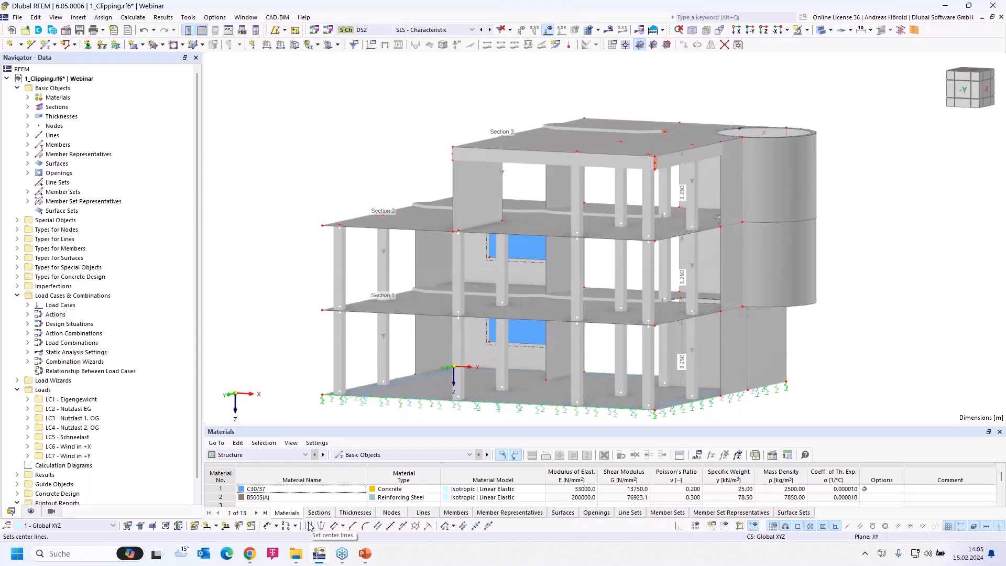
click(343, 526)
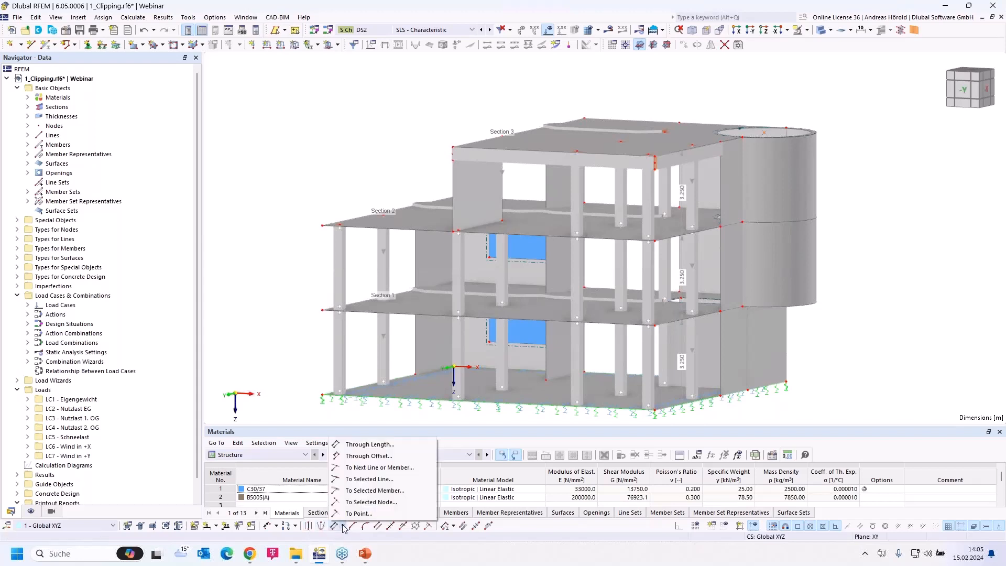
click(376, 535)
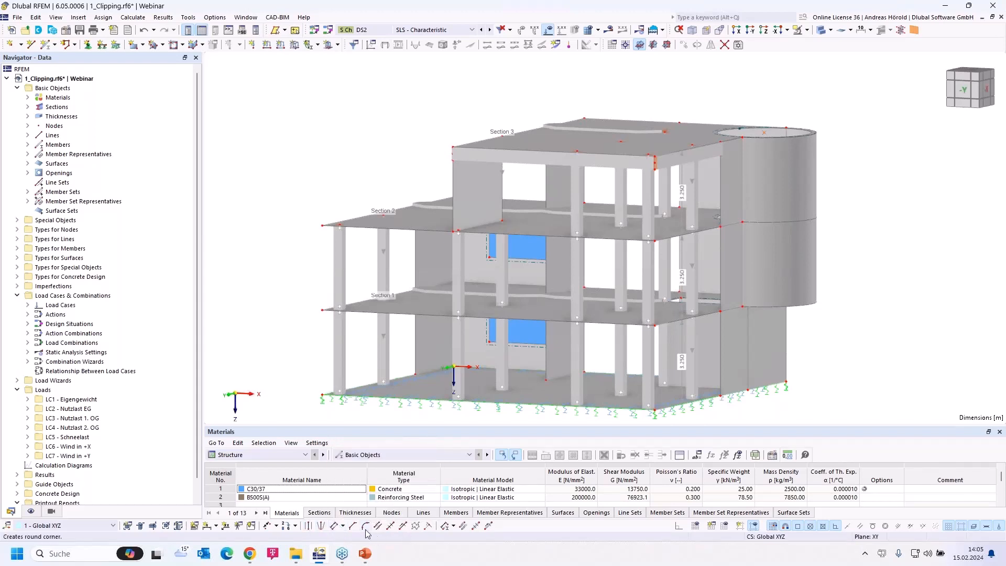
Create a center line between the front edges of the Section 2 and Section 1 floor slabs
click(309, 526)
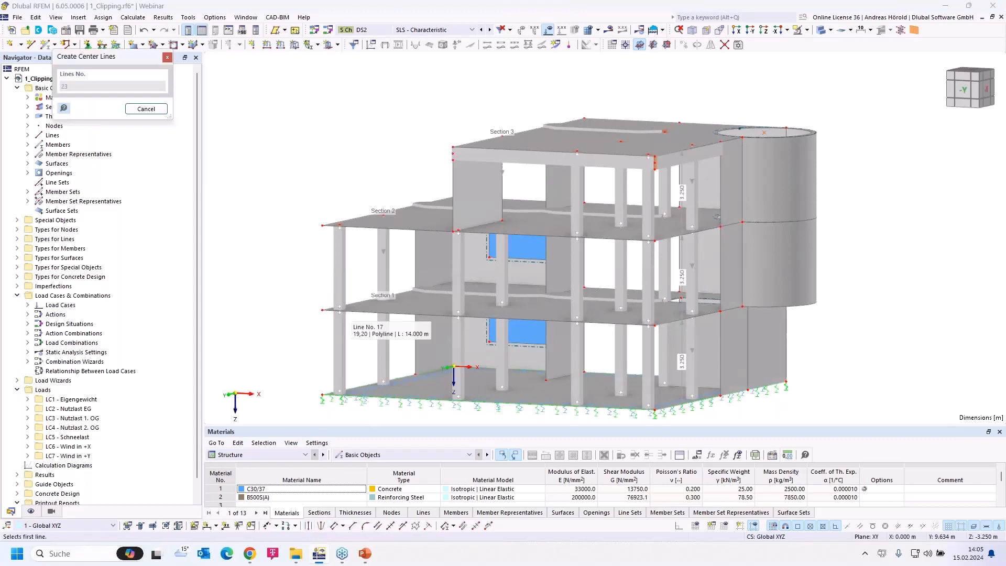
scroll(347, 293, up, 3)
click(397, 163)
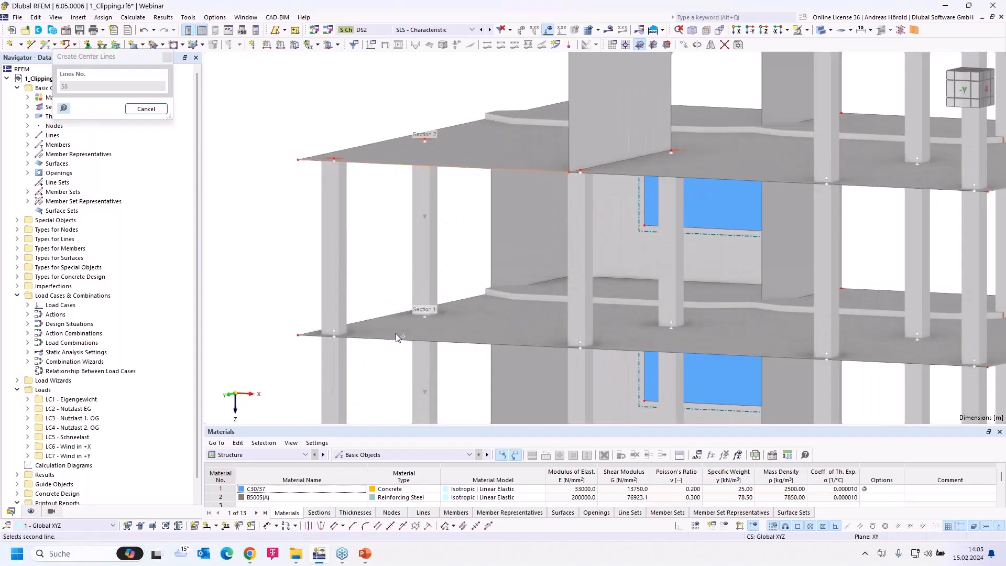
click(382, 322)
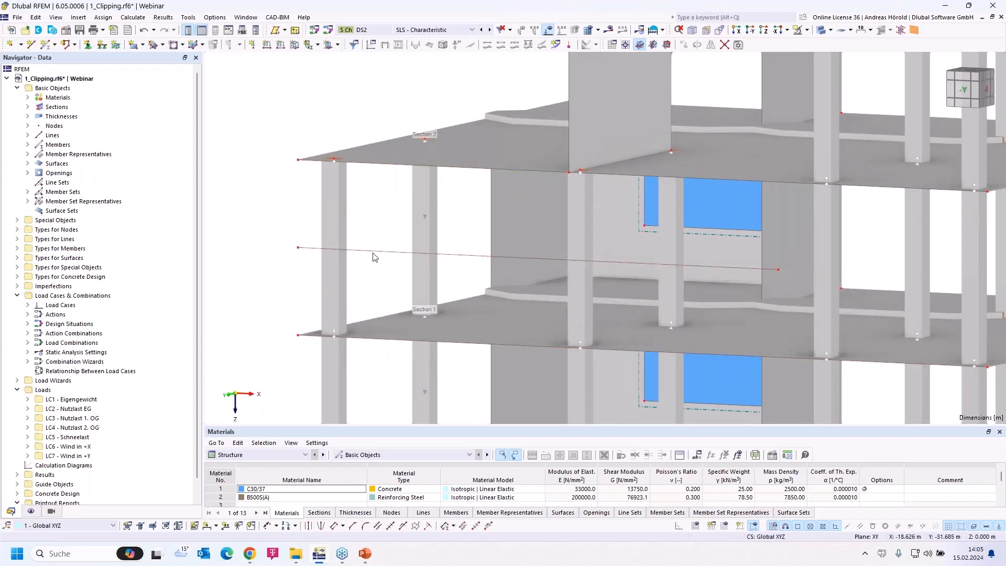
click(376, 256)
click(373, 277)
Trim the start of the new center line to the corner column's base node at X 0.500, Y 11.500, Z -3.250 m
ctrl+middle_drag(372, 288, 408, 285)
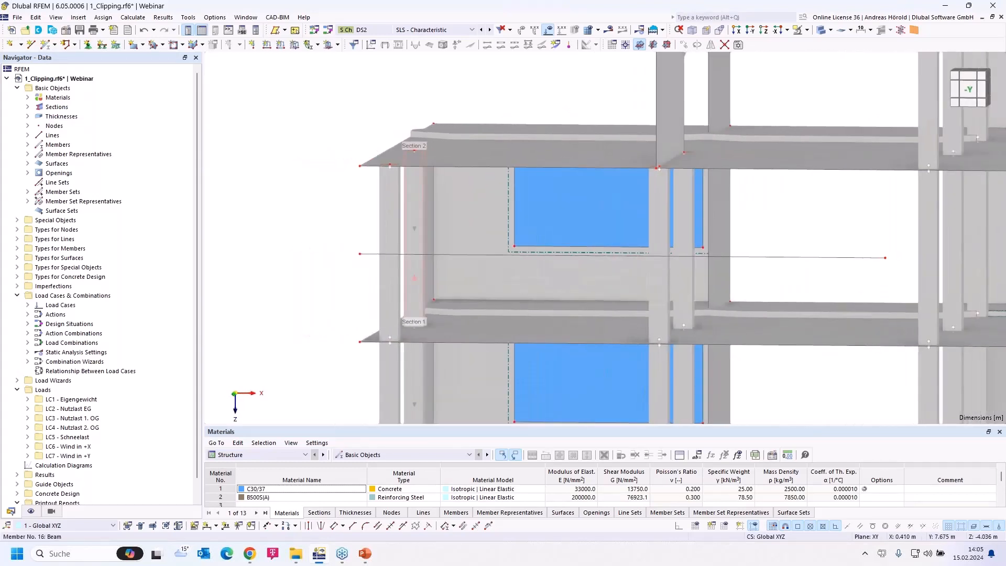
click(342, 525)
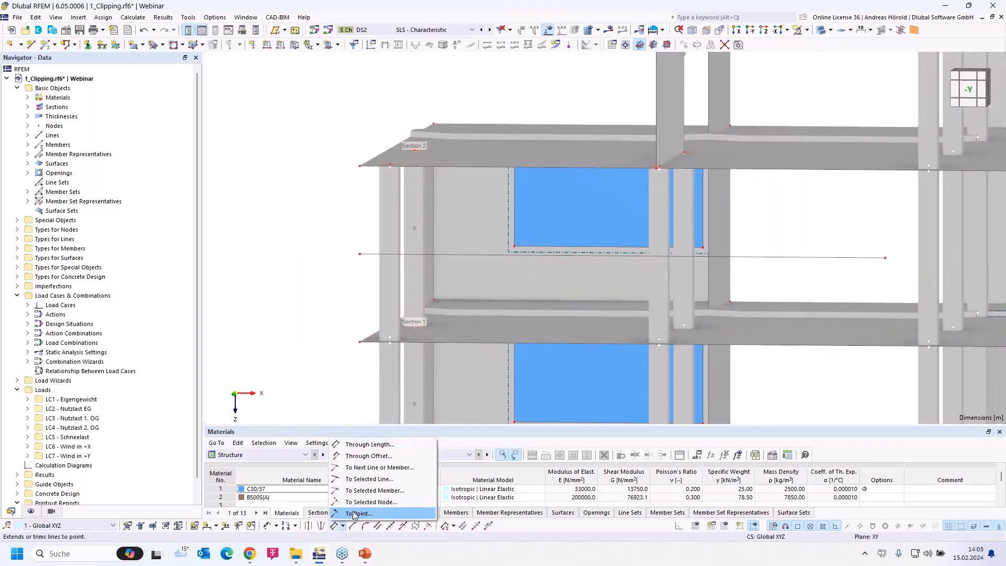
click(355, 513)
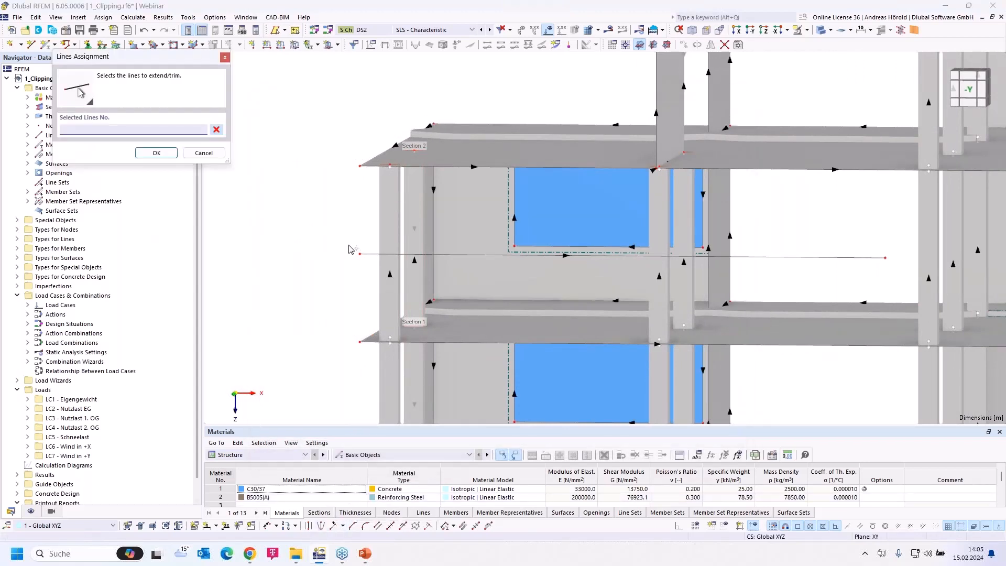
click(362, 255)
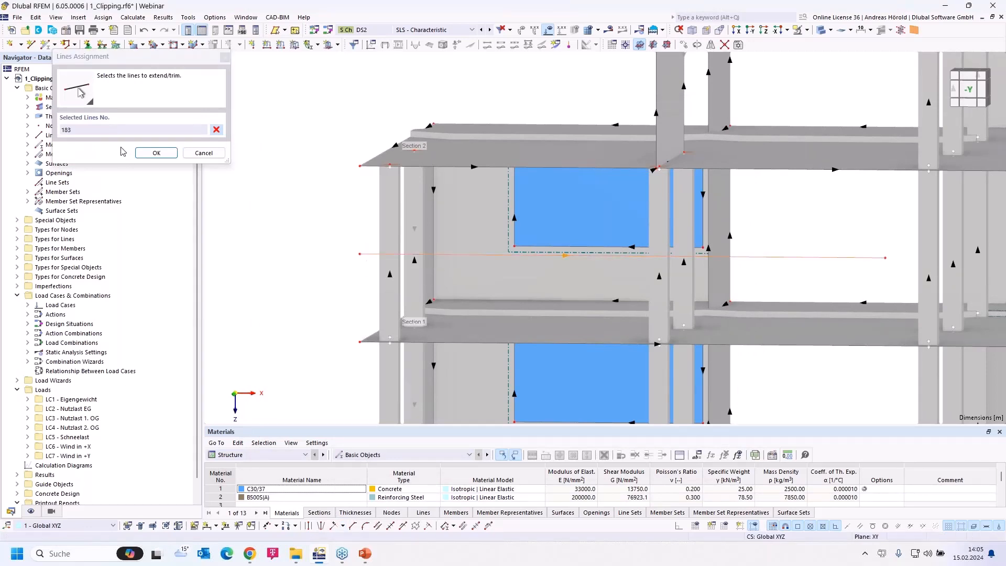
click(155, 153)
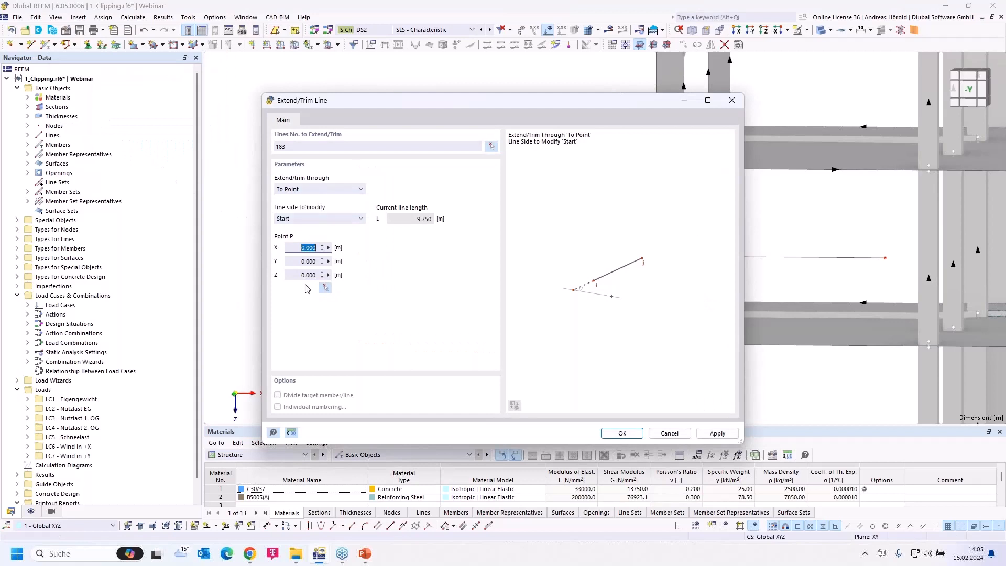
click(325, 288)
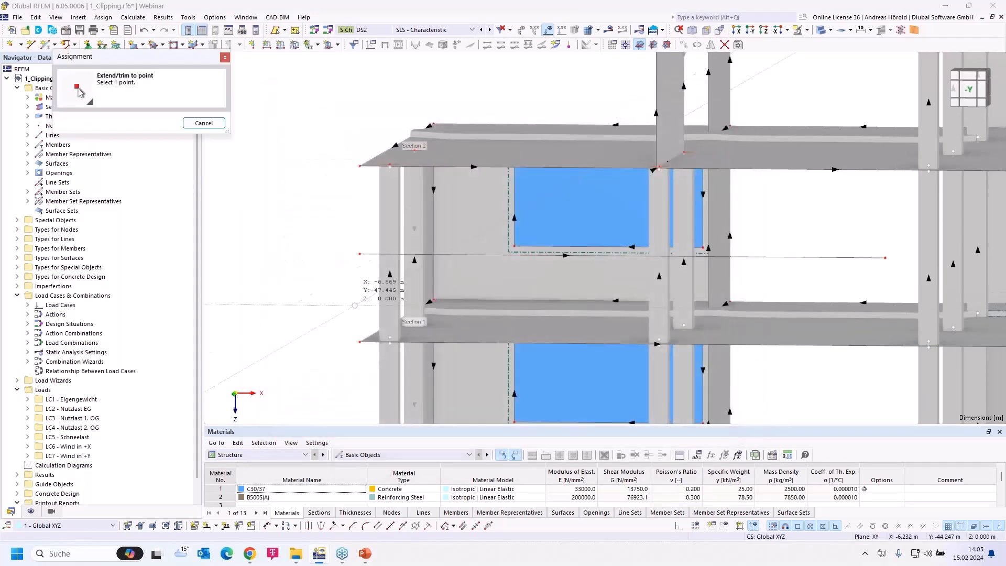
click(389, 338)
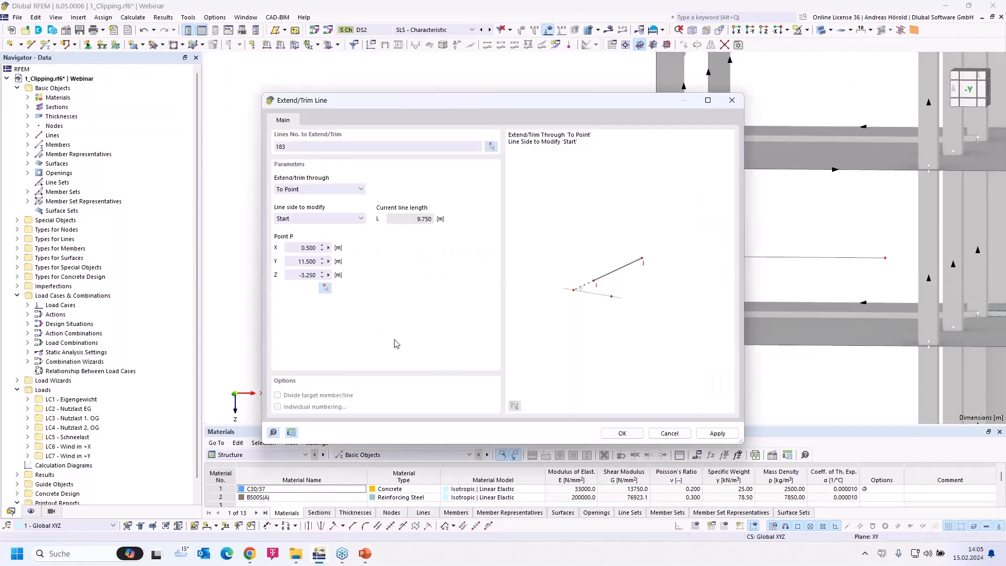
click(619, 433)
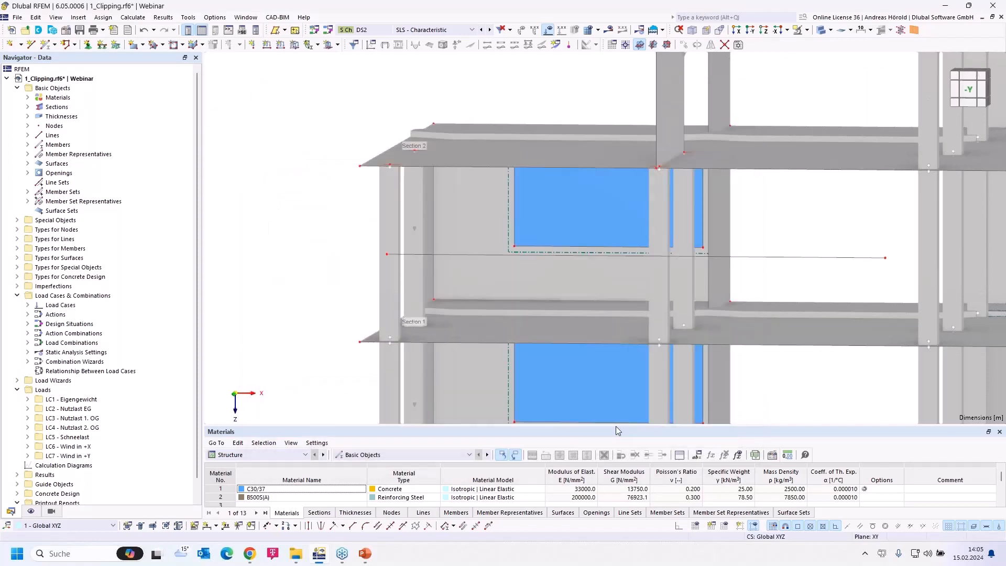
Round the front outer corner of the Section 1 slab with a 0.5 m radius, and undo the rounding
mouse_move(295, 293)
ctrl+middle_down()
mouse_move(307, 293)
mouse_move(304, 301)
ctrl+middle_up()
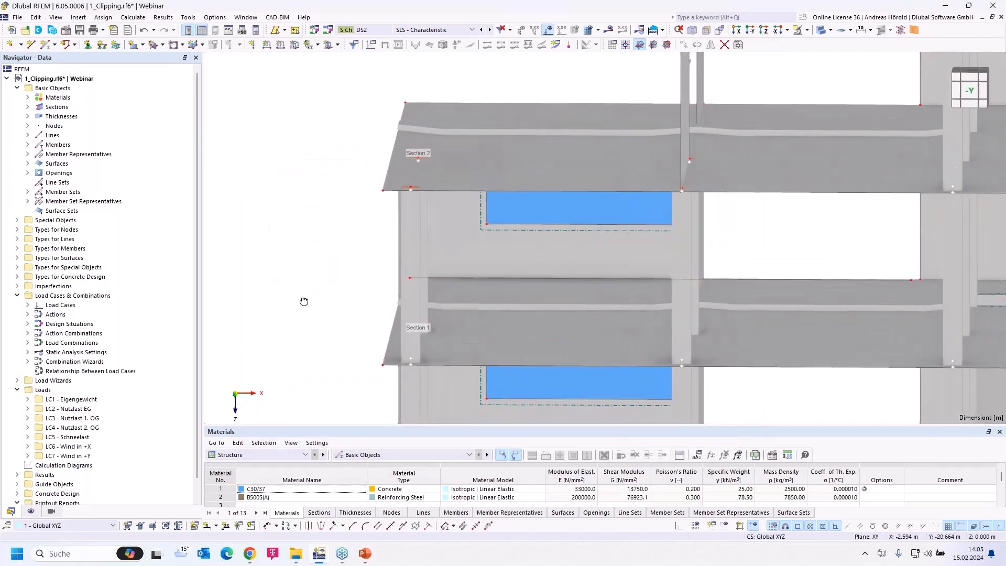
scroll(346, 352, up, 3)
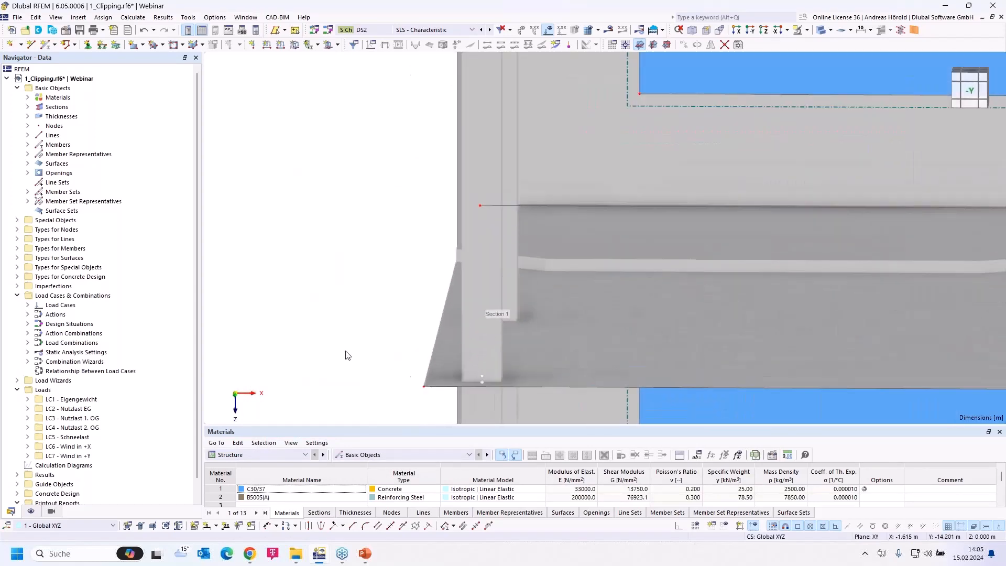
middle_drag(339, 235, 302, 199)
scroll(302, 201, down, 2)
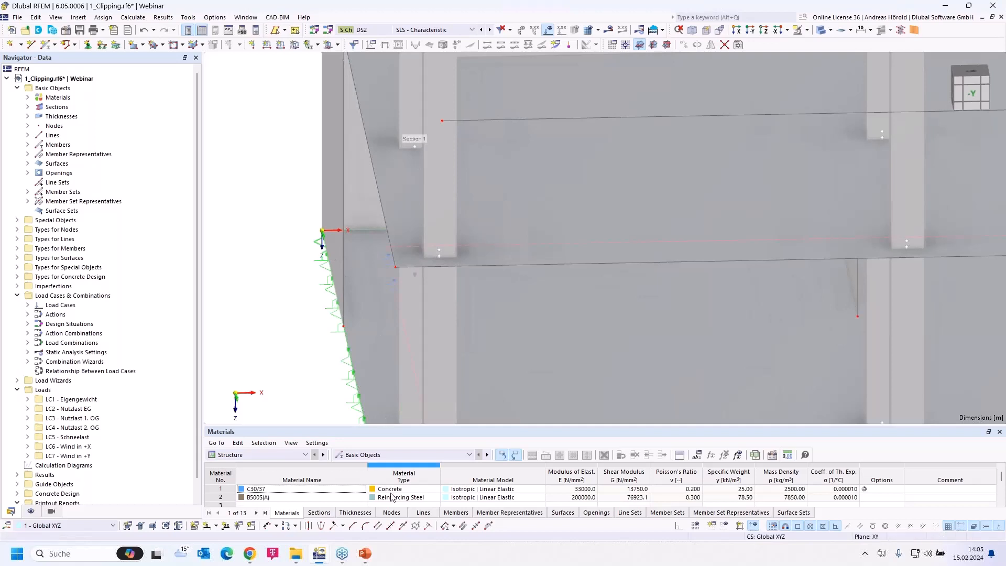
click(365, 525)
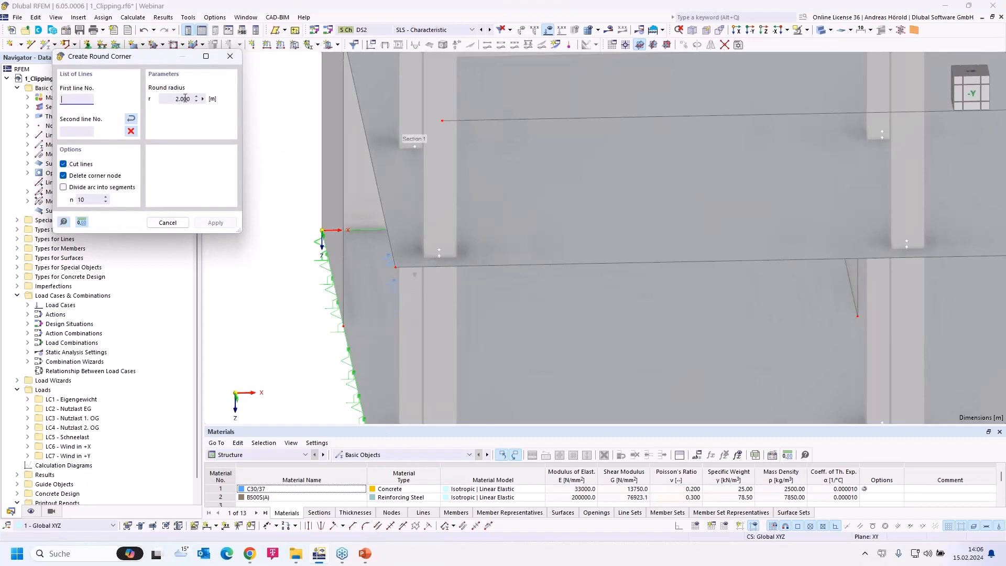
click(173, 99)
key(BackSpace)
click(389, 256)
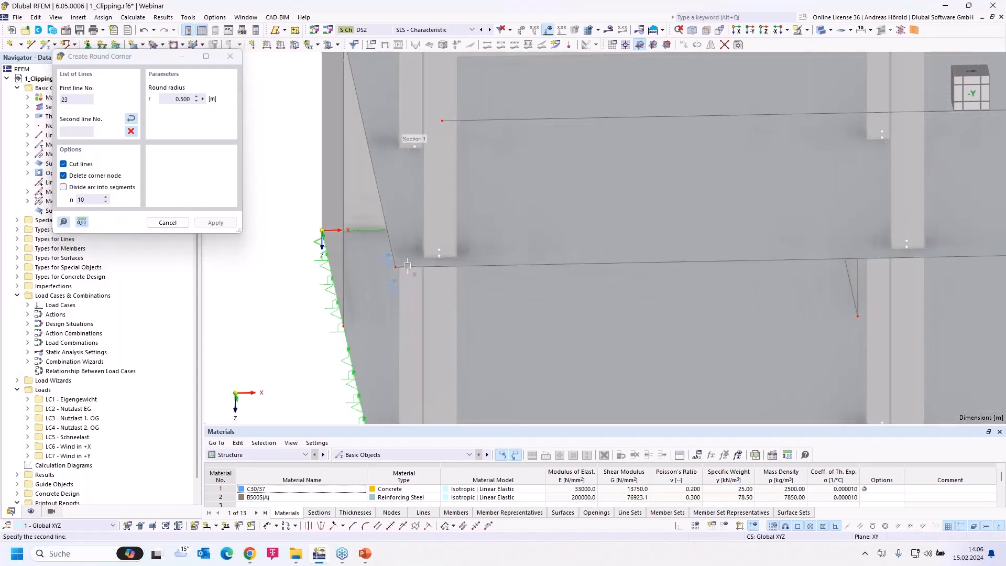
click(432, 267)
key(Escape)
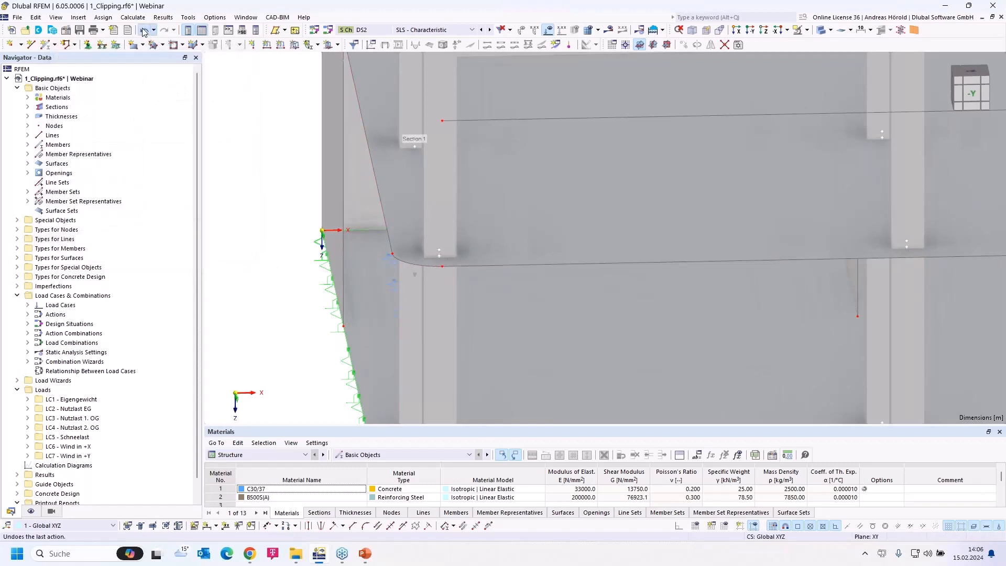
click(143, 31)
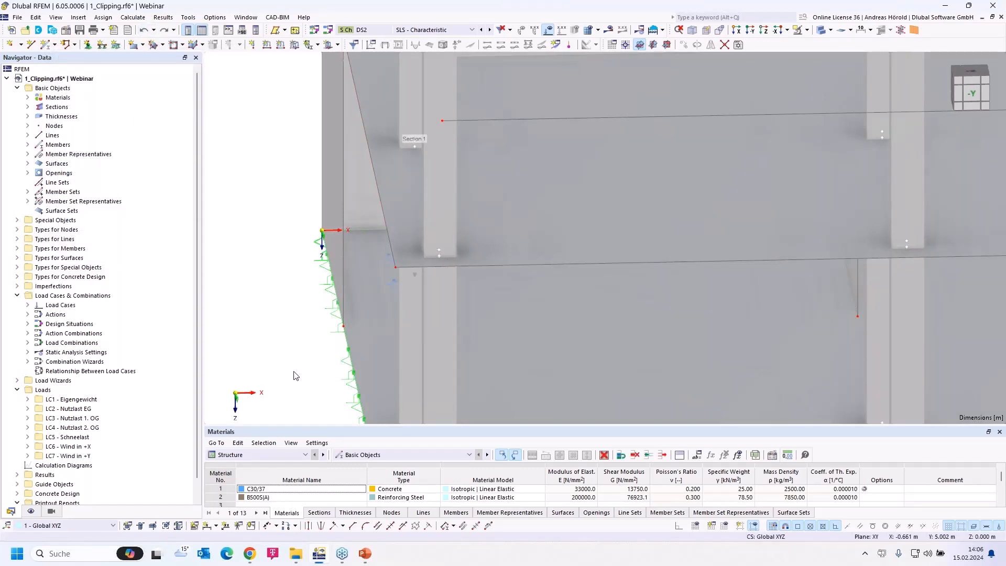
scroll(291, 372, down, 2)
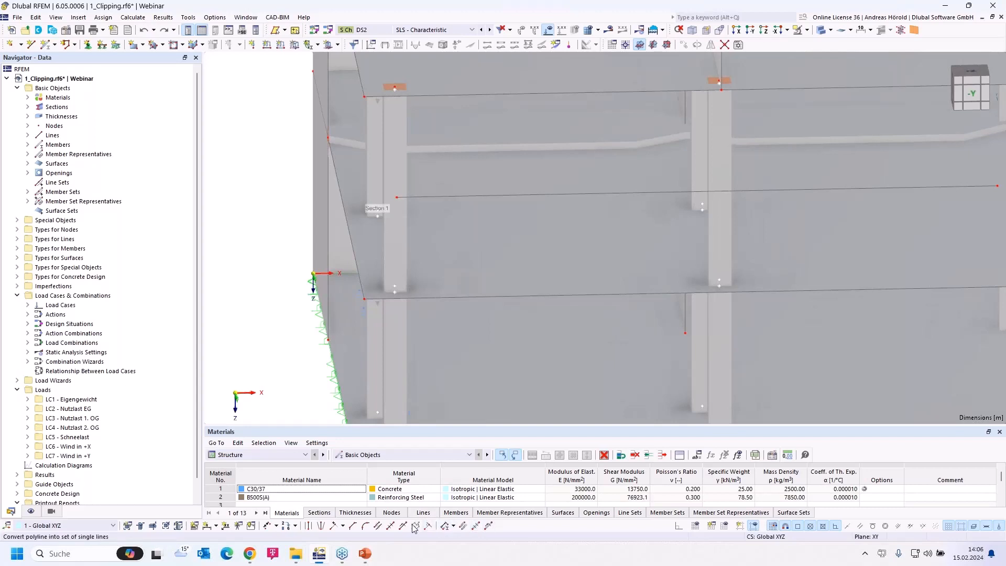
click(454, 527)
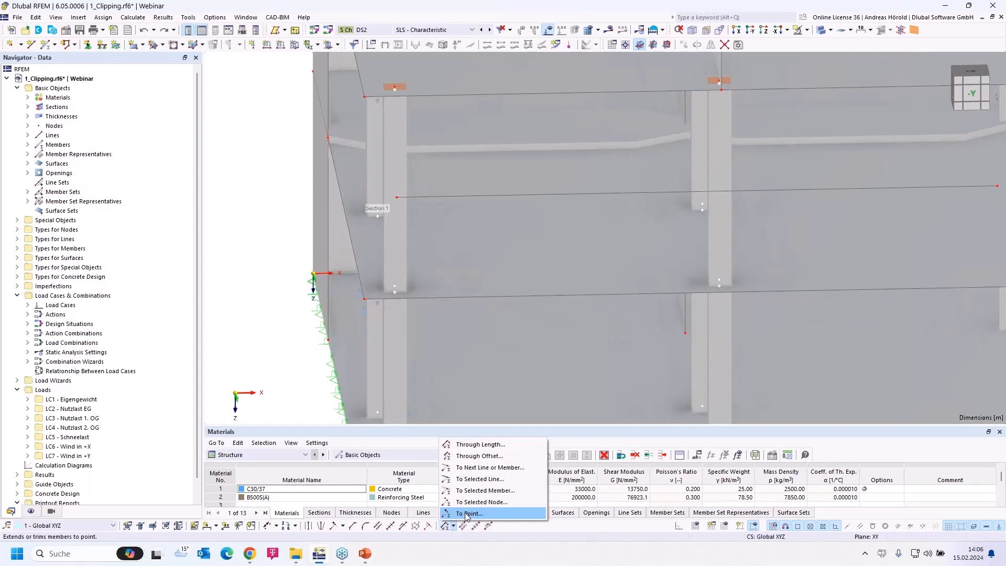
click(523, 527)
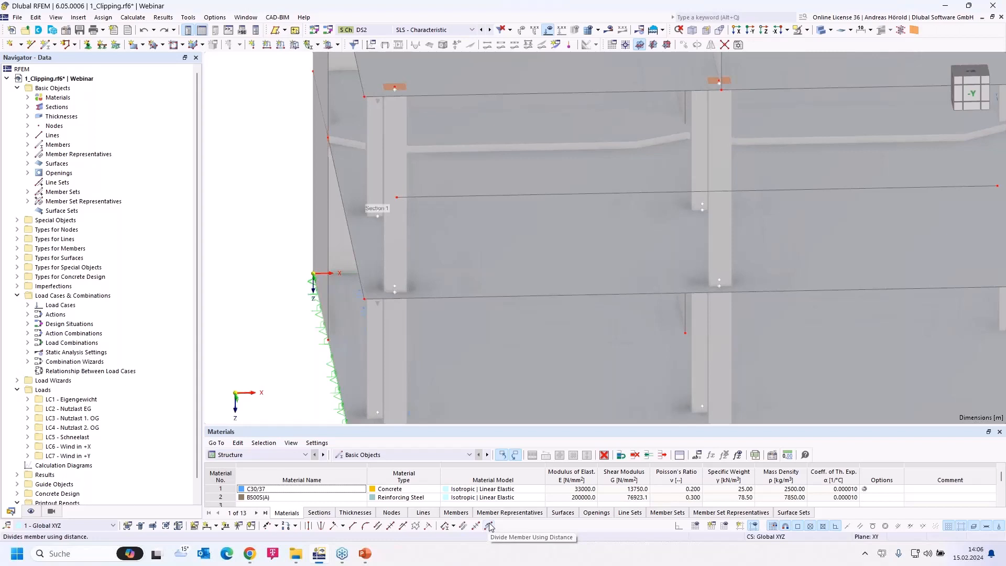
Turn on the work-plane grid display and review the Work Plane and Grid/Snap settings, cancelling the dialog
click(696, 527)
scroll(567, 383, down, 3)
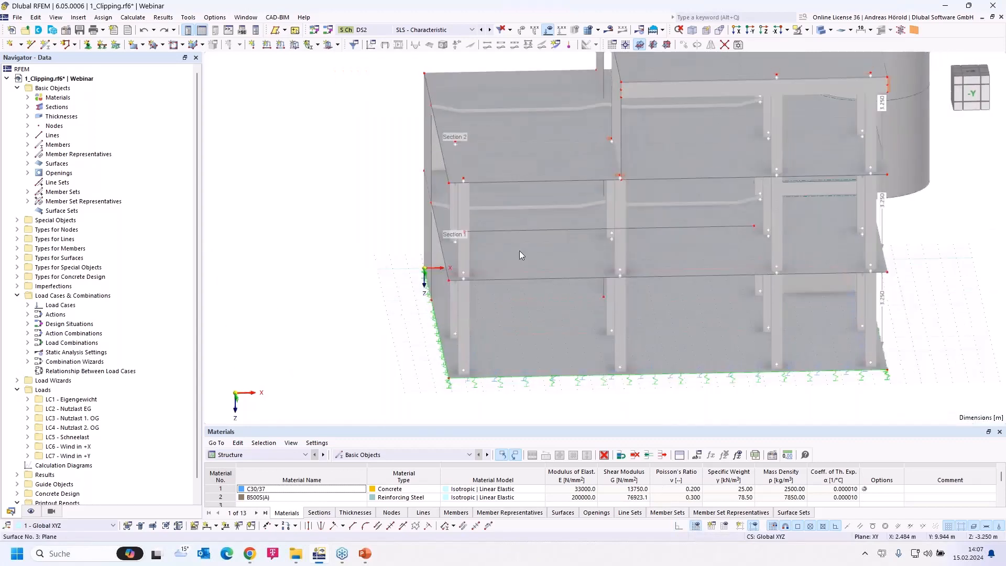
right_click(696, 527)
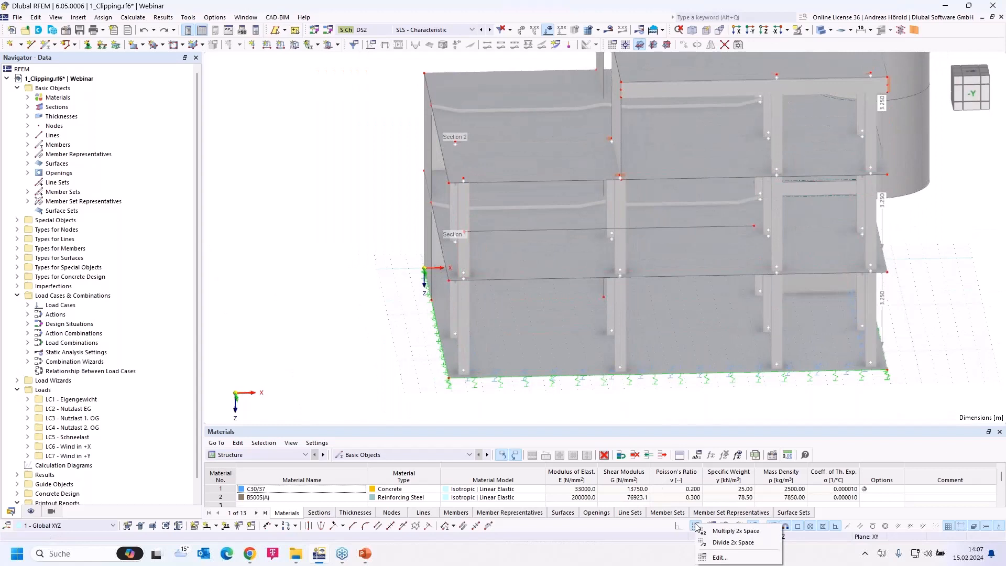
click(725, 558)
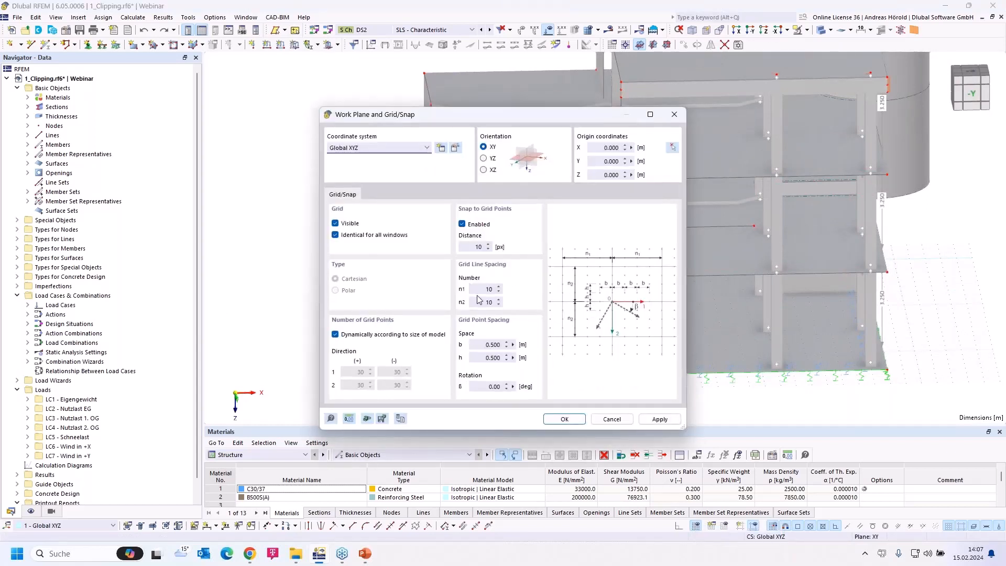
click(613, 419)
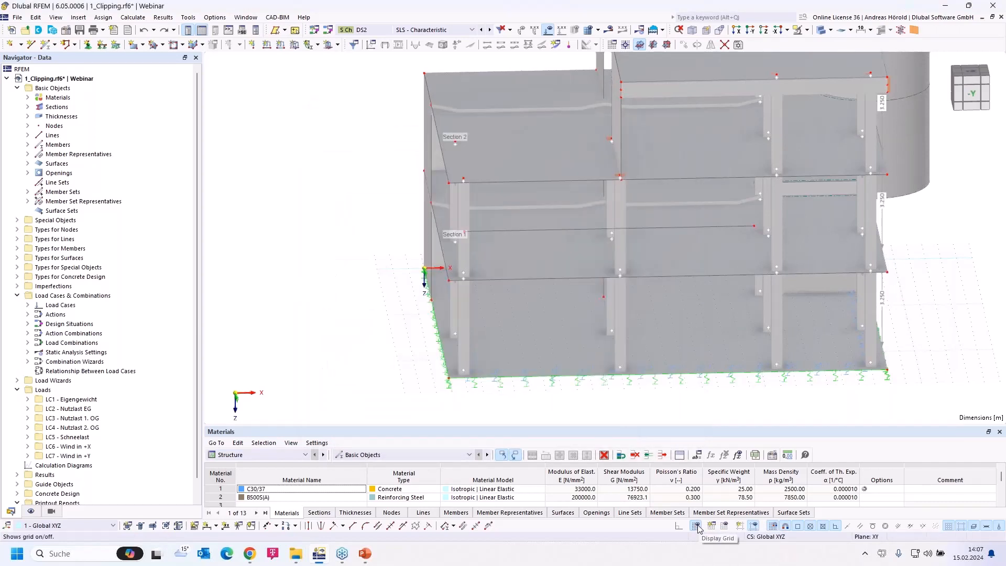
click(697, 526)
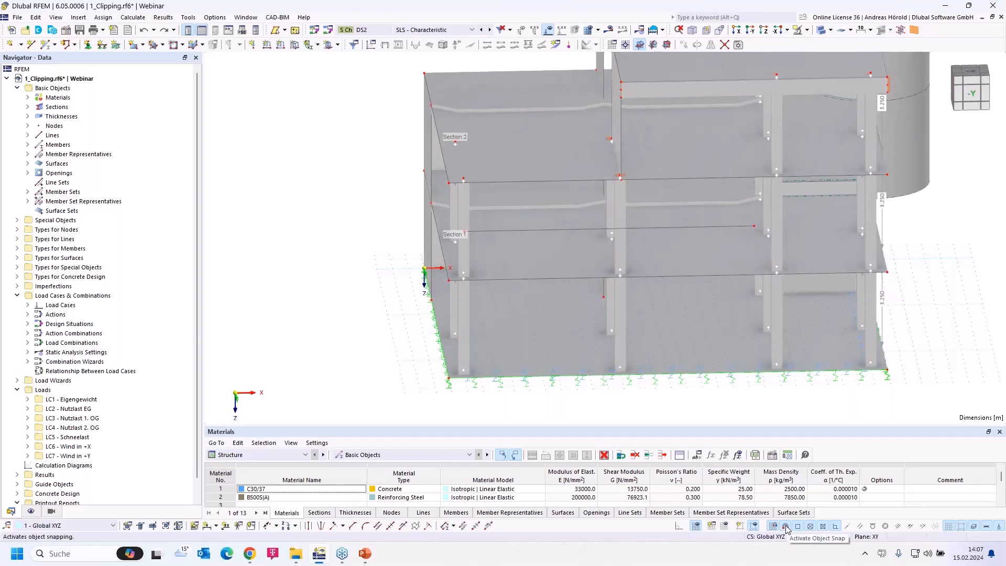
Toggle object snap and ortho mode, restoring both, and check the available coordinate systems
click(786, 526)
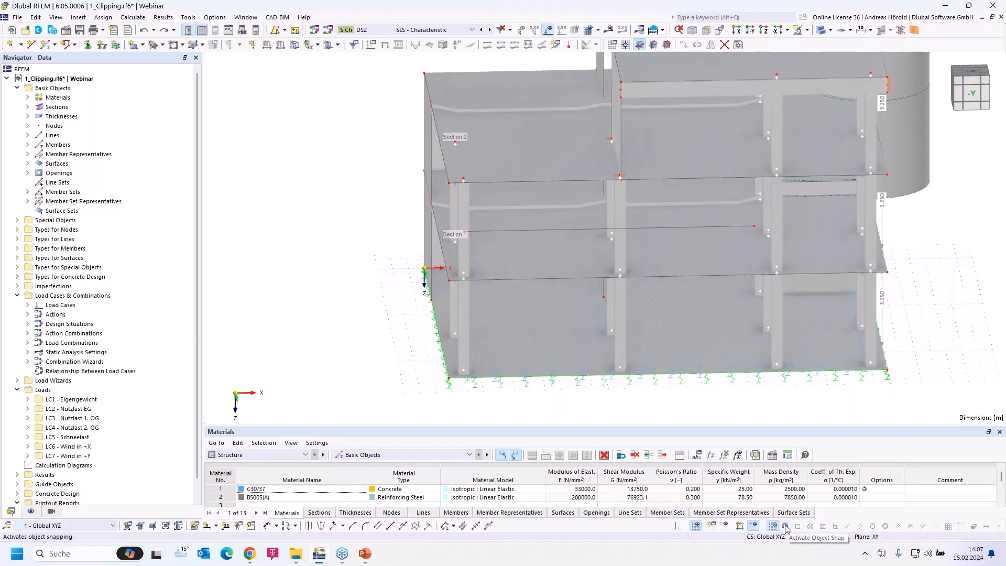
click(785, 526)
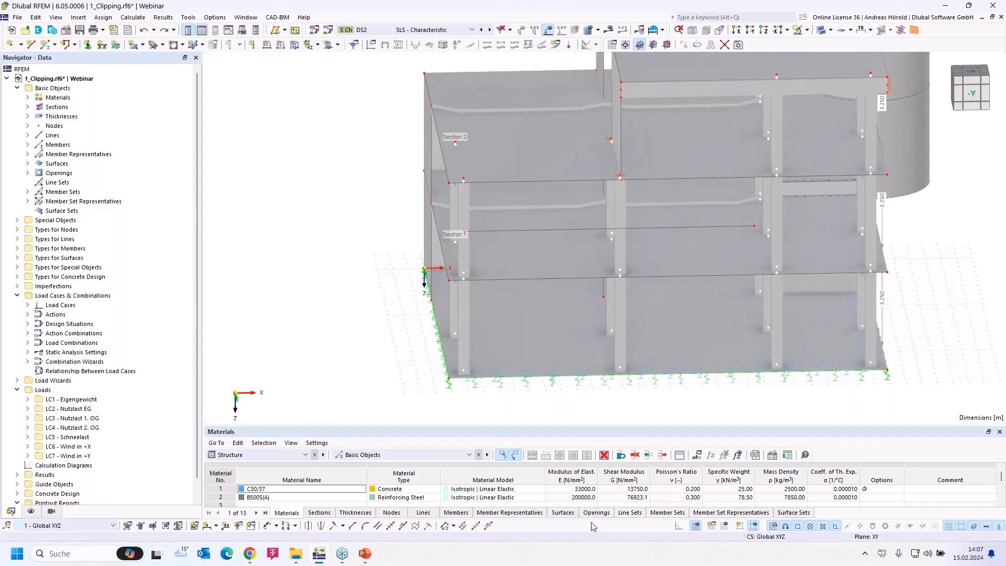
click(769, 539)
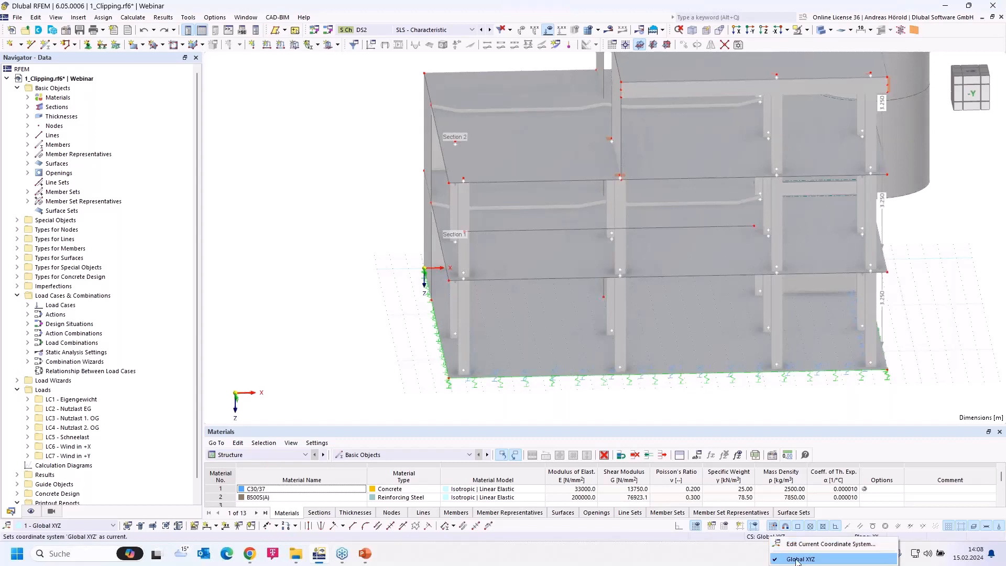
click(933, 540)
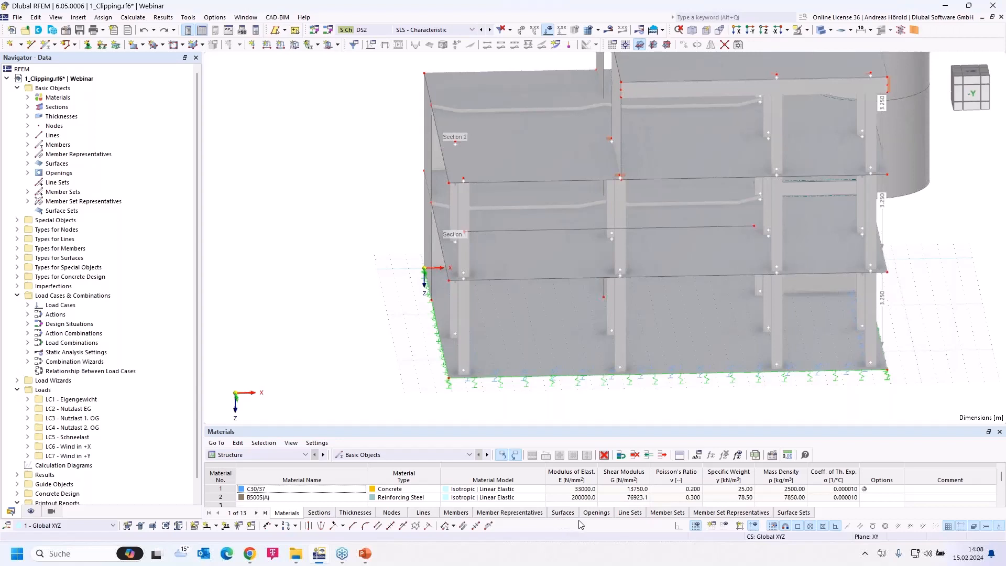
click(680, 526)
click(680, 527)
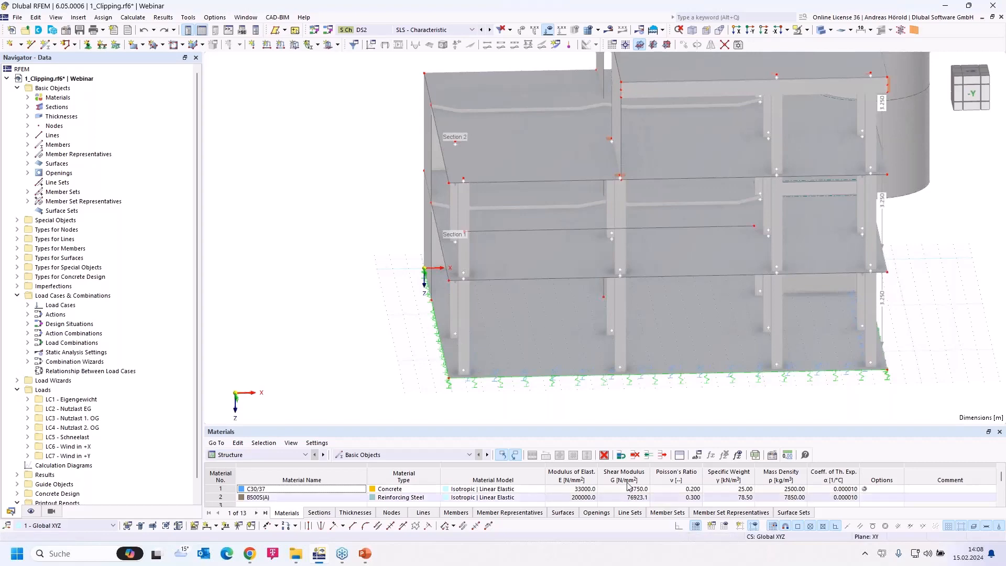
In the Work Plane and Grid/Snap settings, disable dynamic grid sizing and set 200 grid points in every direction
ctrl+middle_drag(369, 366, 650, 366)
scroll(538, 371, down, 2)
scroll(507, 386, up, 4)
scroll(653, 369, down, 1)
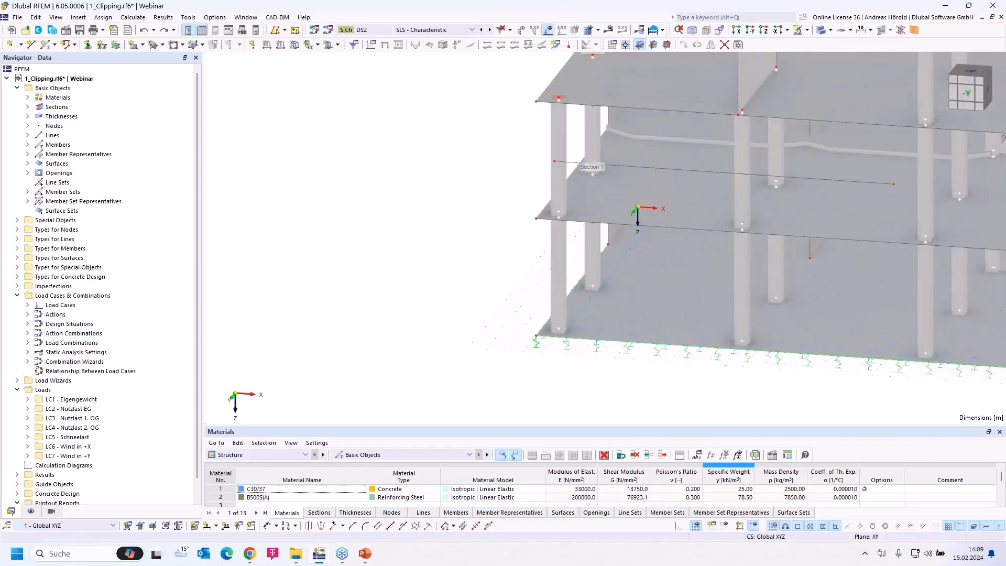
right_click(694, 526)
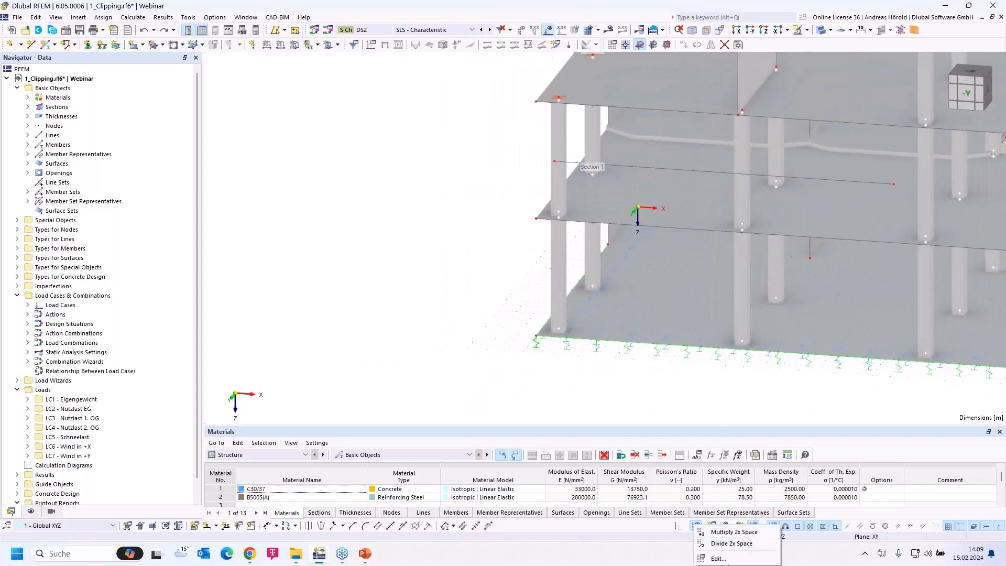
click(718, 558)
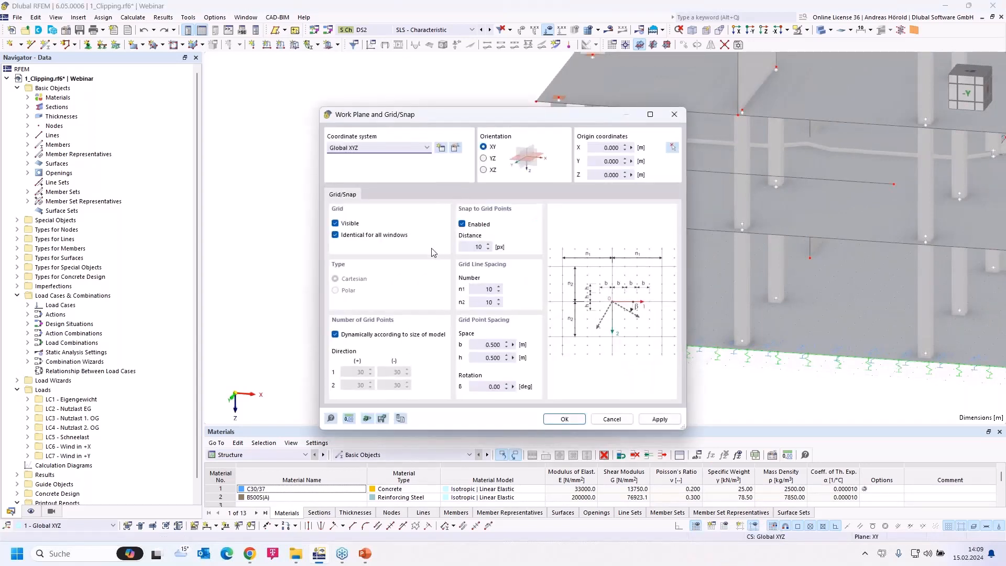
click(336, 334)
double_click(360, 372)
text(200)
key(Tab)
text(200)
key(Tab)
text(200)
key(Tab)
text(200)
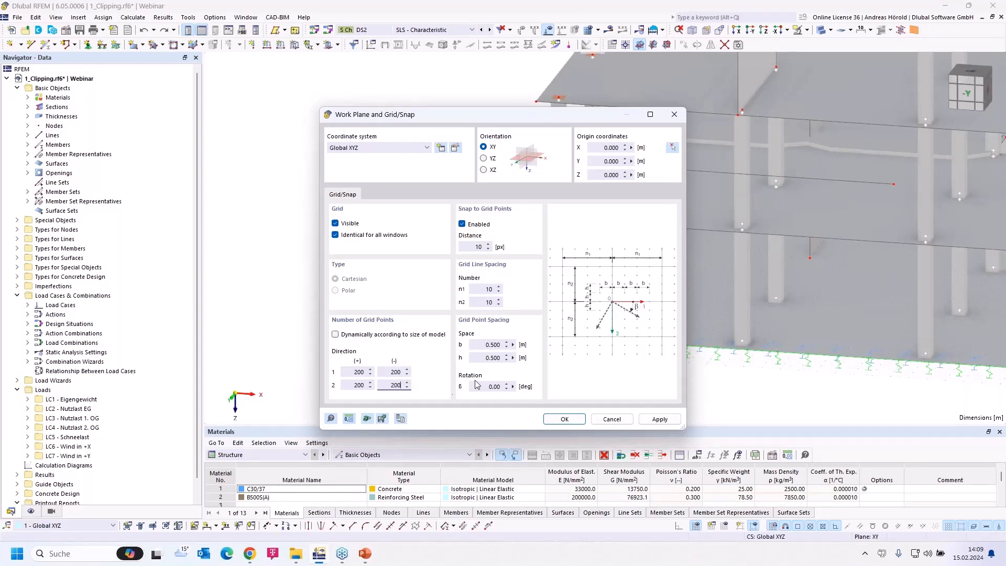
Set the grid point spacing to 0.1 m for both b and h, and apply the grid settings
double_click(511, 343)
text(1)
double_click(492, 358)
text(1)
click(496, 342)
click(564, 419)
click(564, 419)
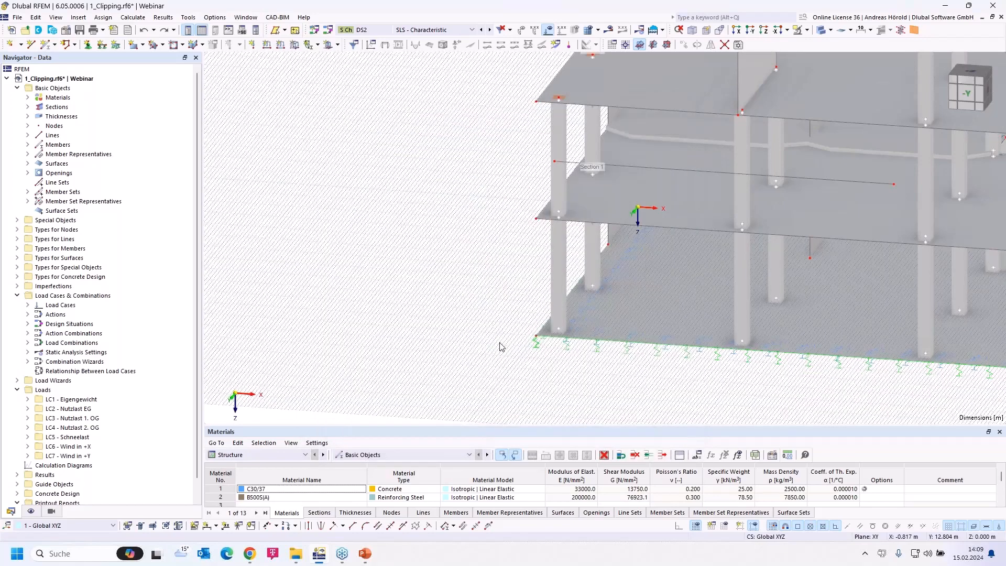
Draw a free line about 3 m long outward from the ground slab's front corner node, and undo it
scroll(498, 343, up, 5)
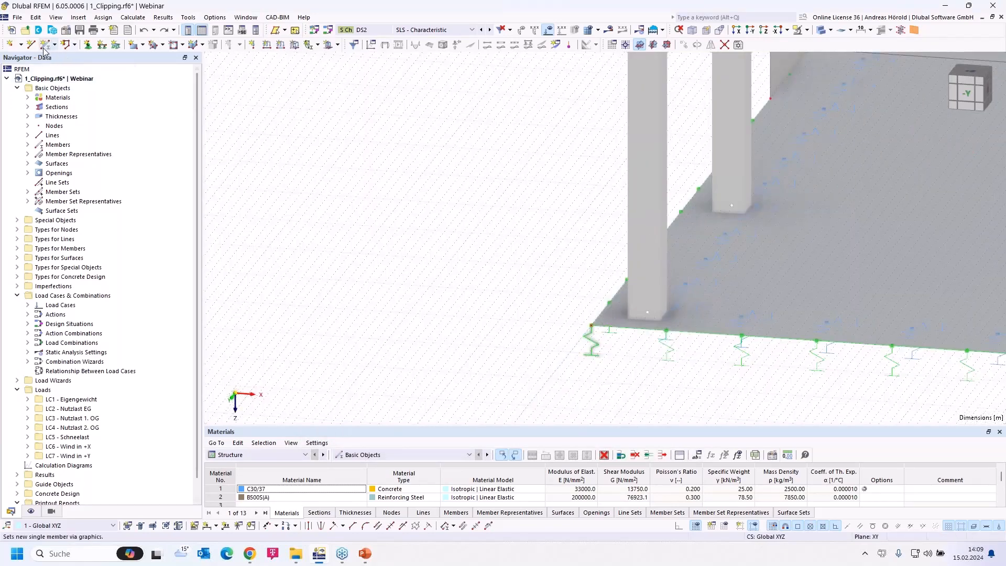
click(32, 45)
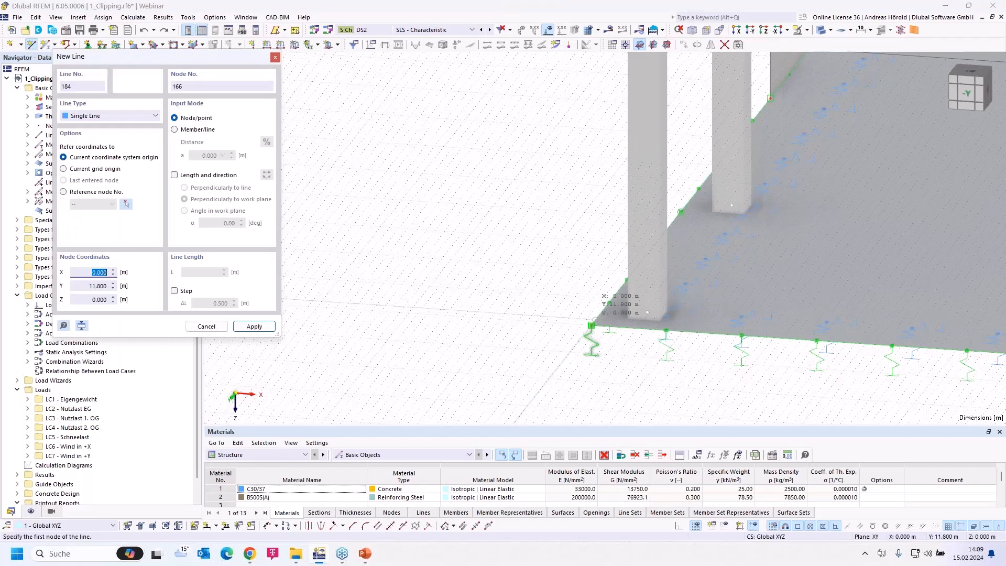
click(591, 325)
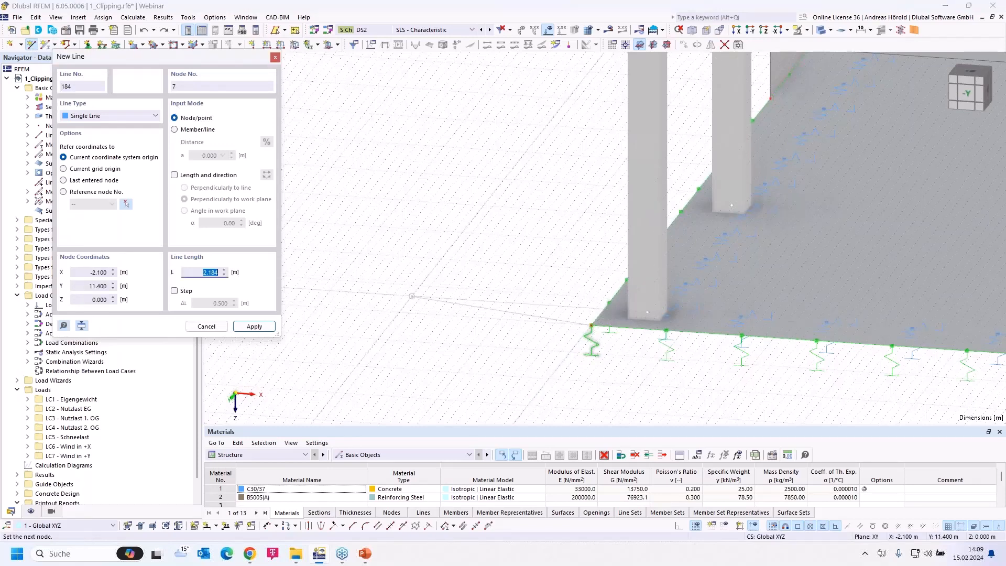
scroll(340, 313, up, 2)
click(323, 305)
ctrl+middle_drag(340, 313, 357, 365)
scroll(353, 364, down, 3)
scroll(353, 365, down, 2)
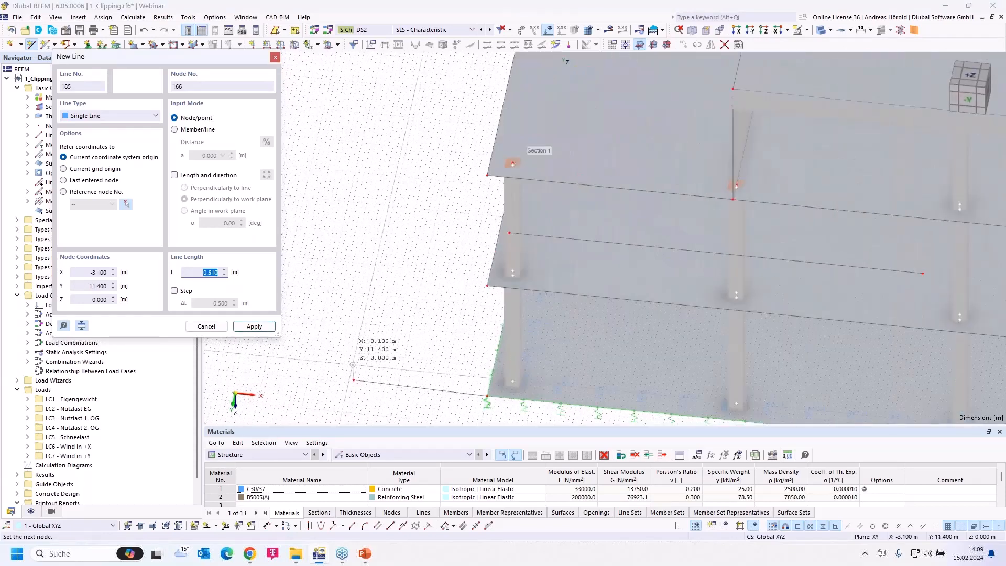
scroll(354, 379, up, 4)
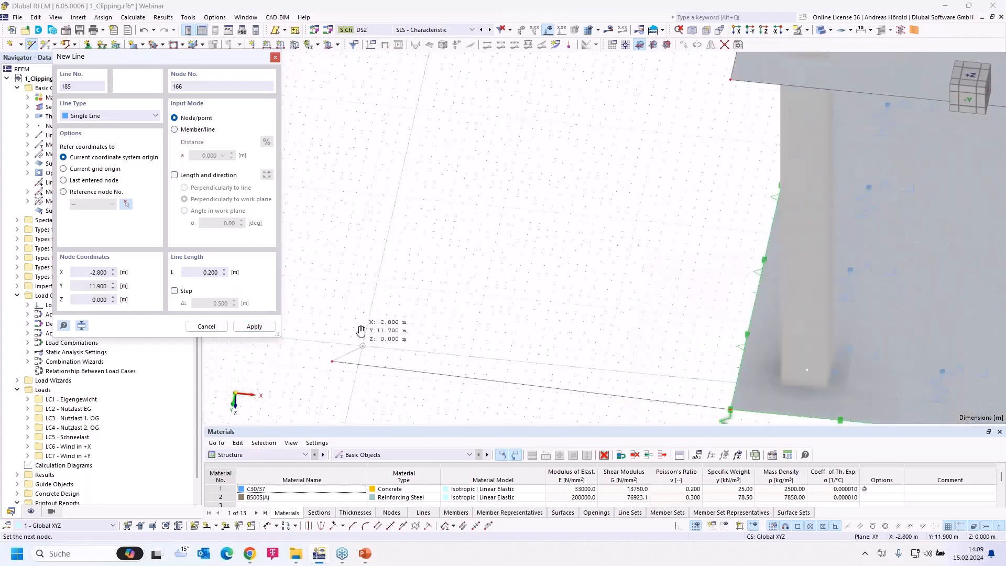
ctrl+middle_drag(383, 303, 422, 342)
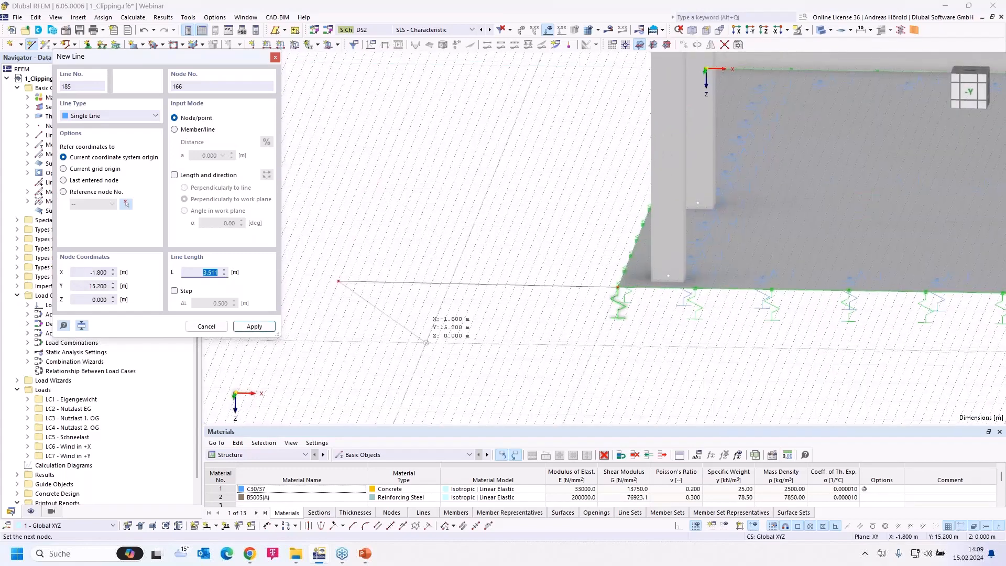
key(Escape)
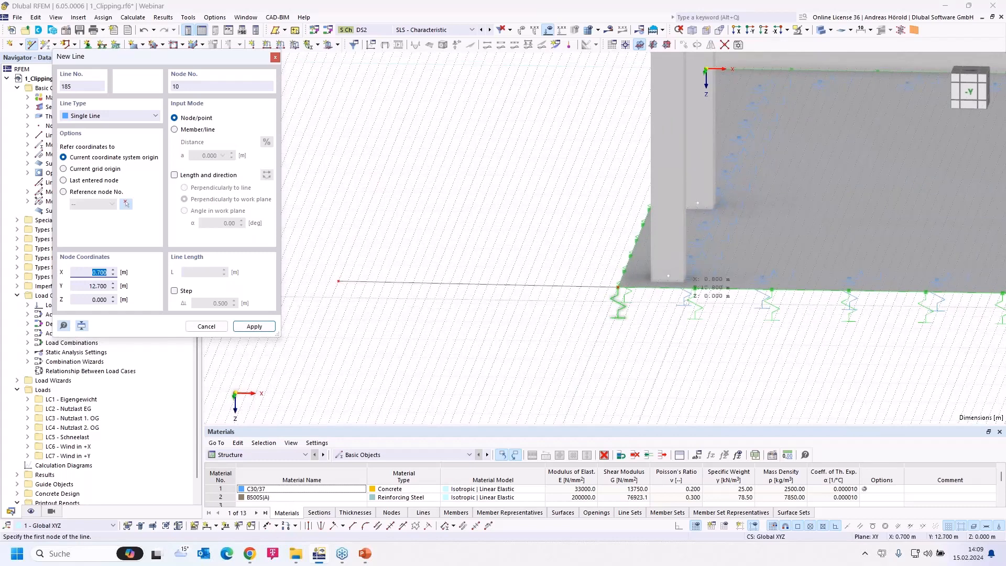
key(Escape)
click(143, 31)
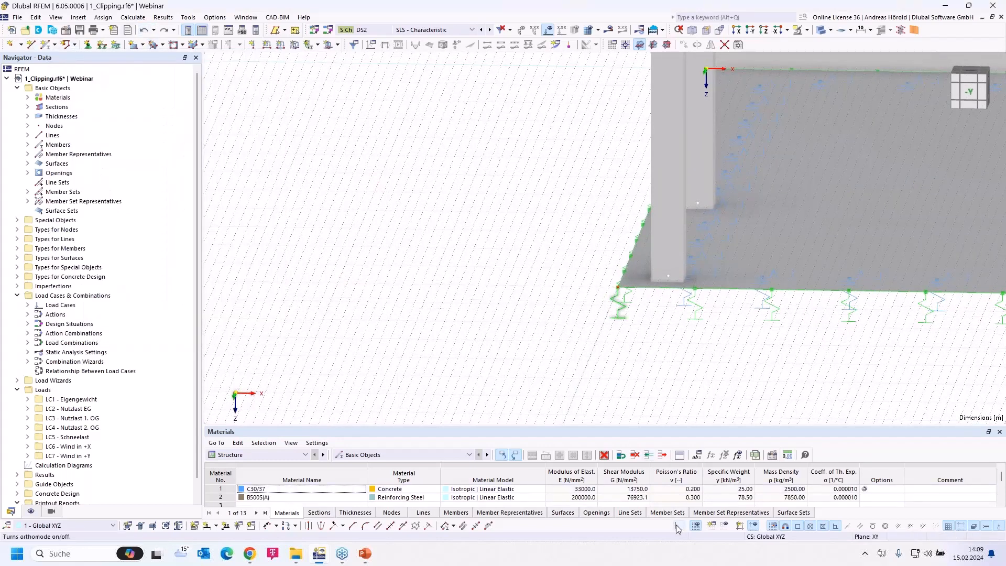
With ortho mode on, draw three connected perpendicular lines about 1.8, 4.6 and 0.6 m long from the ground slab's front corner node
scroll(542, 293, up, 3)
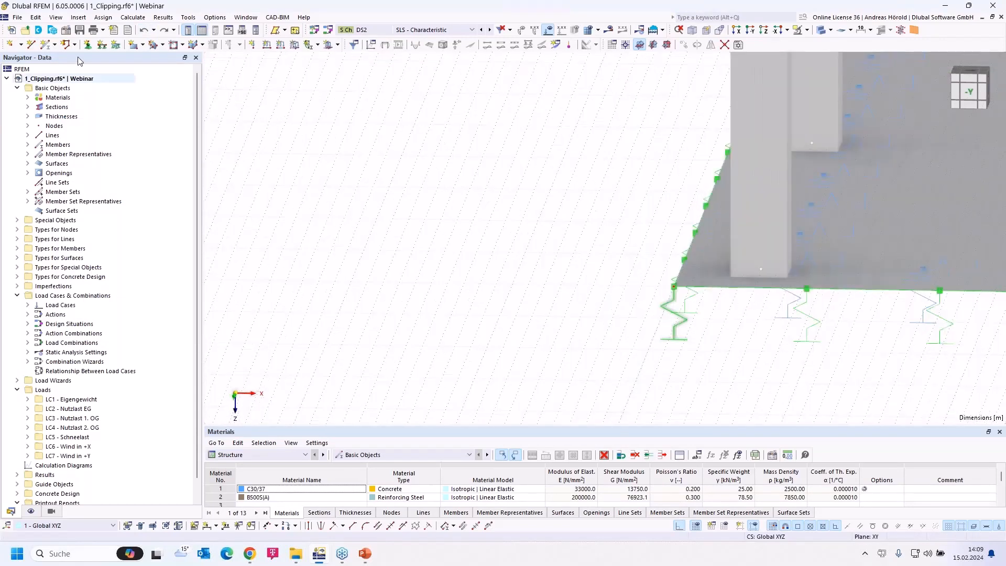
click(32, 45)
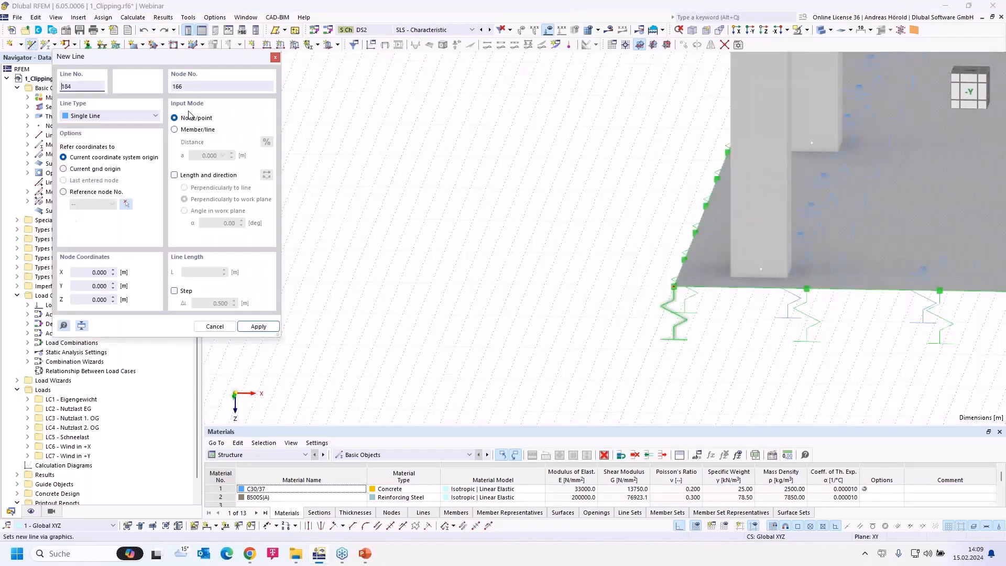
click(674, 287)
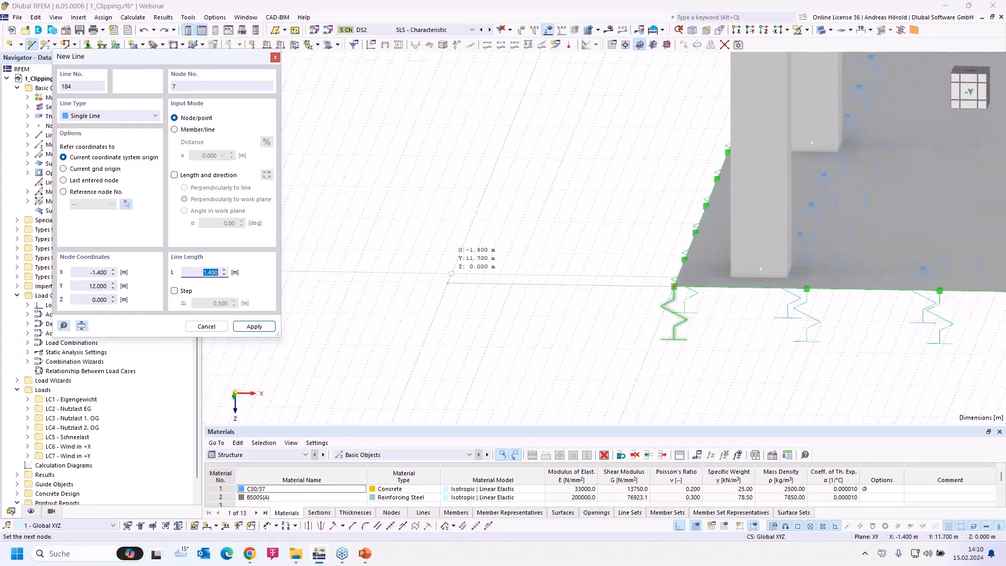
click(383, 282)
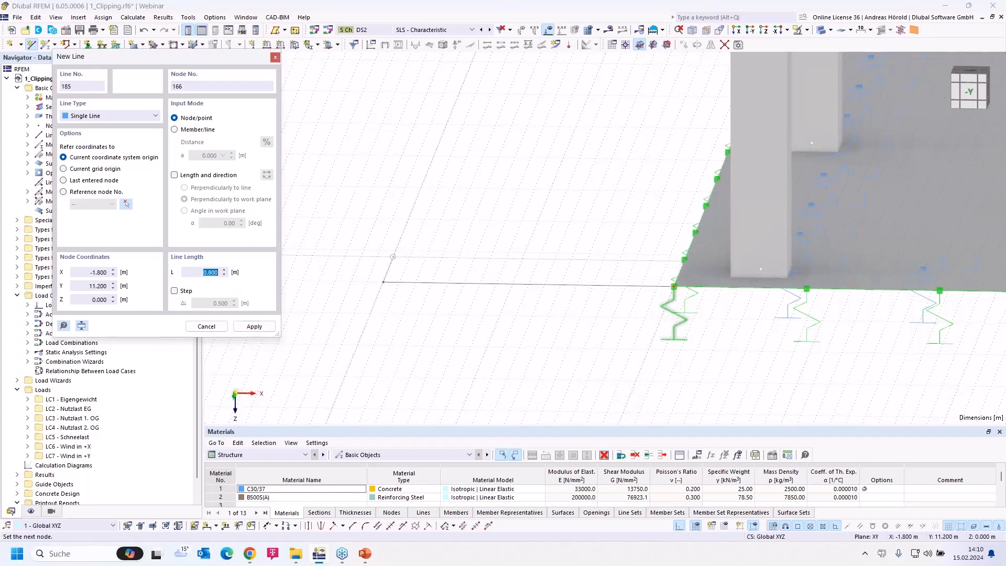
click(442, 137)
click(538, 139)
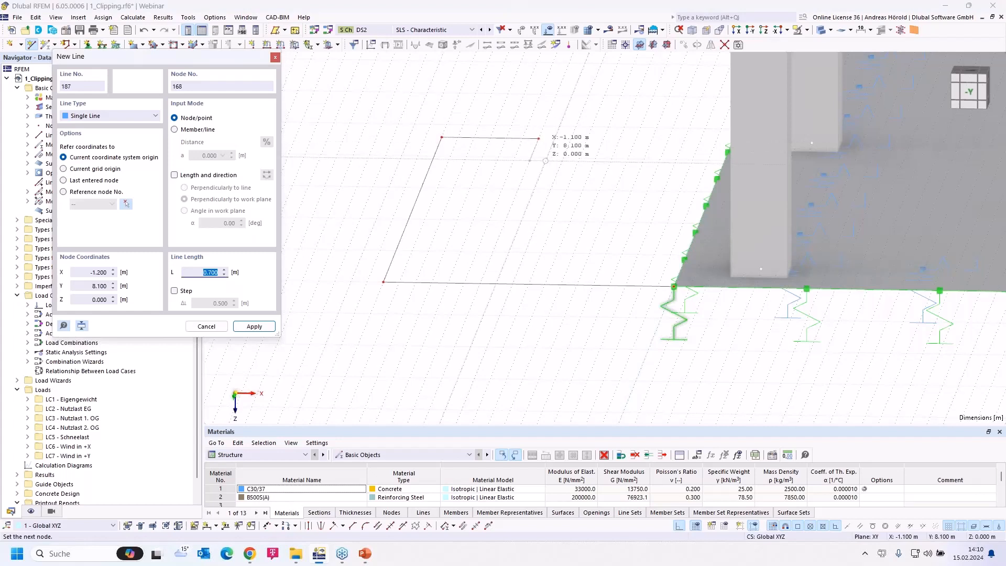
key(Escape)
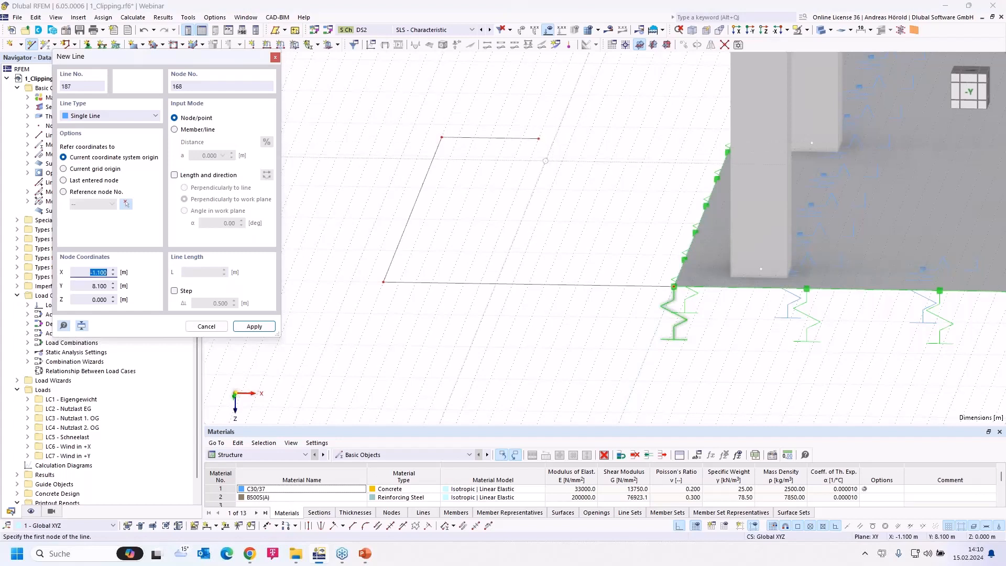
key(Escape)
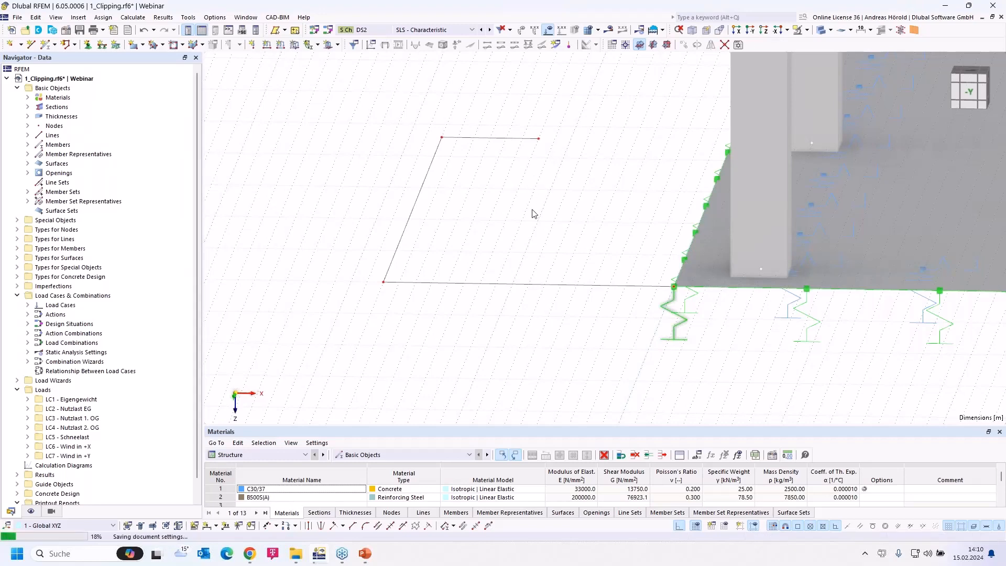
scroll(535, 229, down, 1)
scroll(524, 220, down, 4)
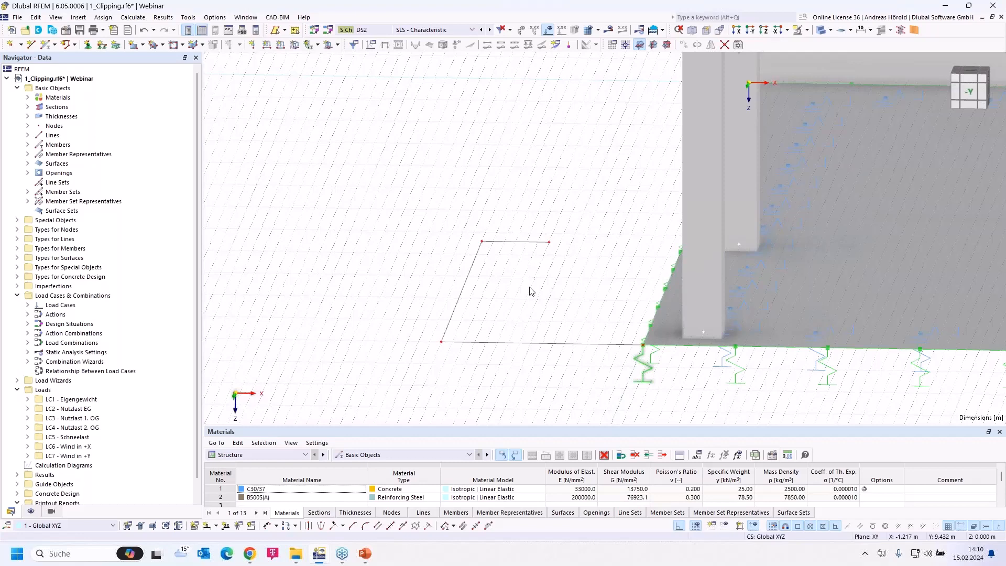
scroll(530, 291, down, 5)
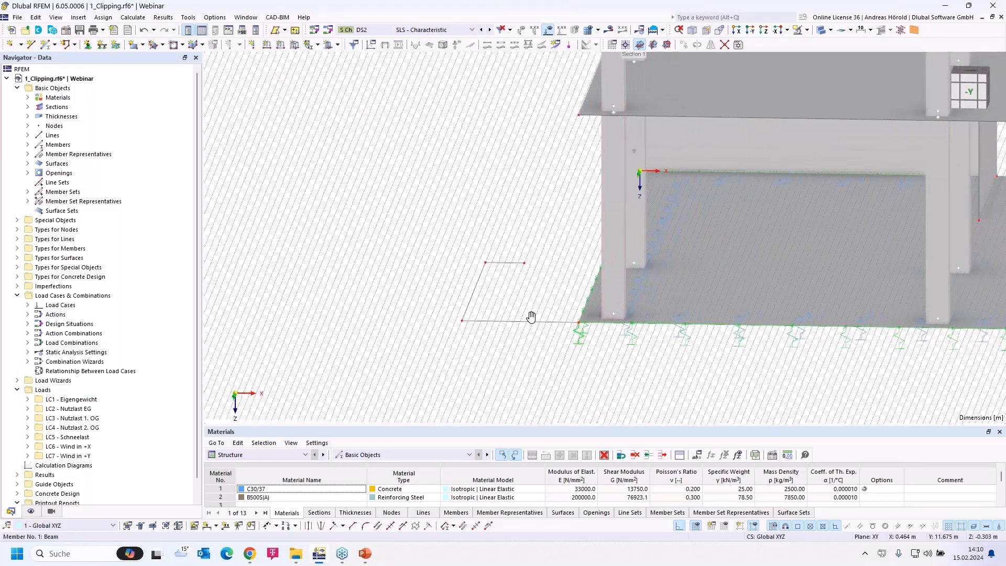
Open the Divide Member Using Distance settings for the result beam along the roof slab's front edge
scroll(531, 316, down, 5)
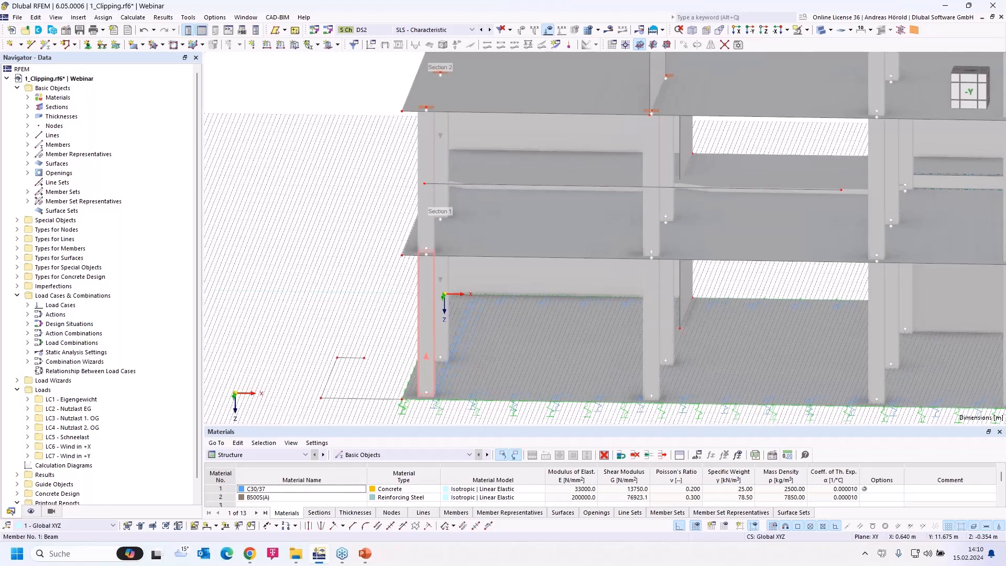
ctrl+middle_drag(359, 288, 851, 287)
scroll(667, 292, down, 3)
ctrl+middle_drag(727, 304, 353, 309)
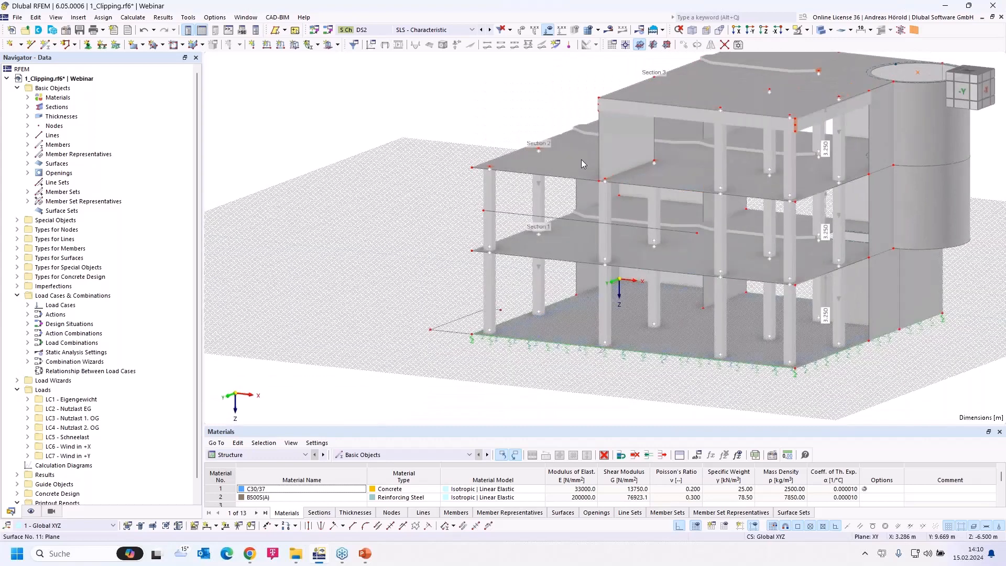
scroll(696, 87, up, 4)
scroll(497, 238, up, 5)
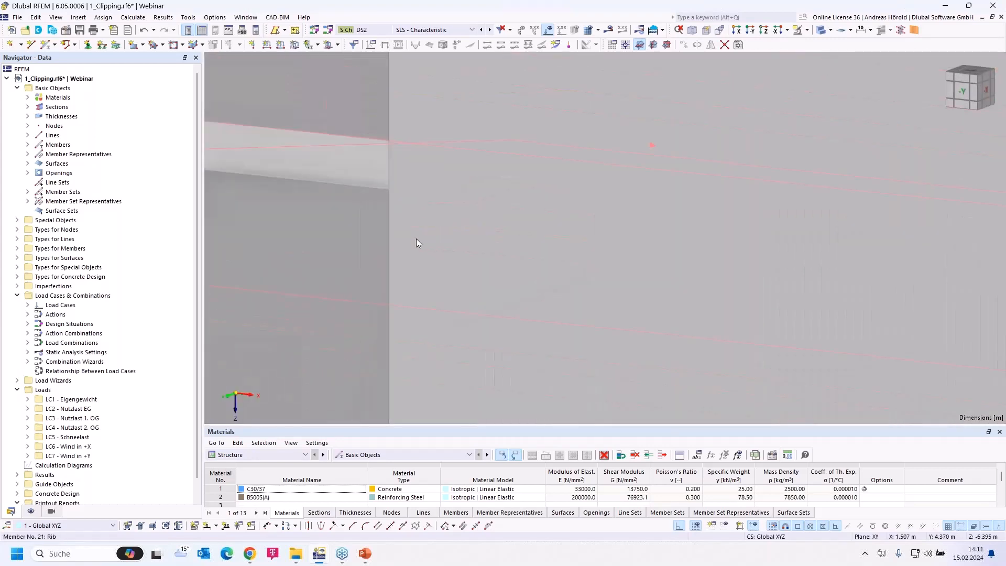
scroll(417, 239, down, 5)
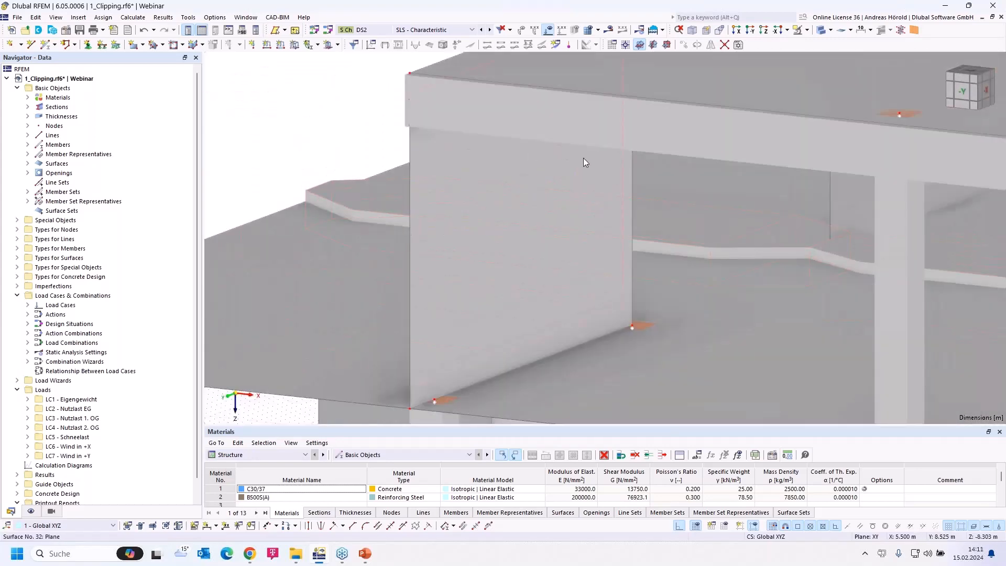
scroll(583, 160, up, 2)
mouse_move(646, 146)
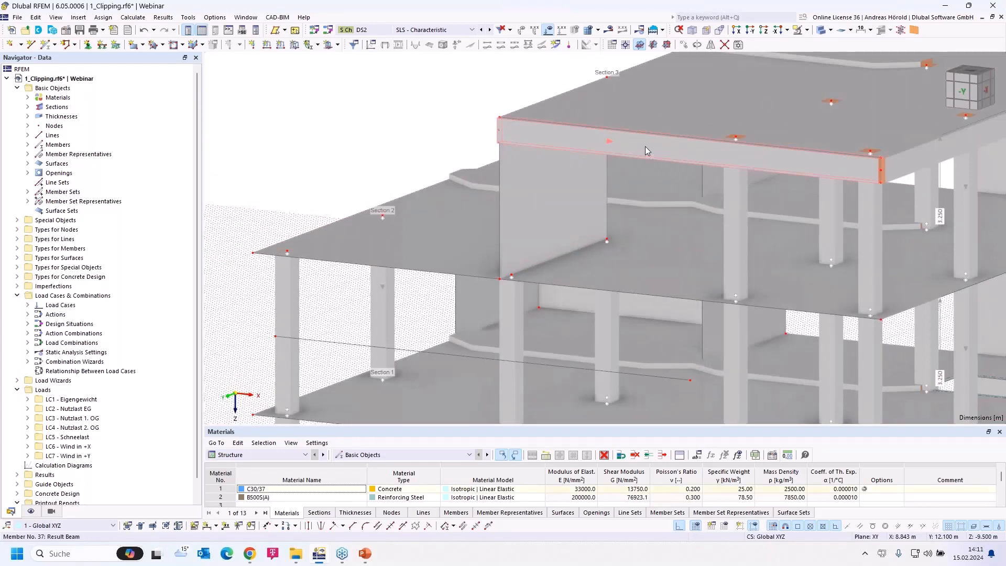
right_click(645, 146)
mouse_move(707, 183)
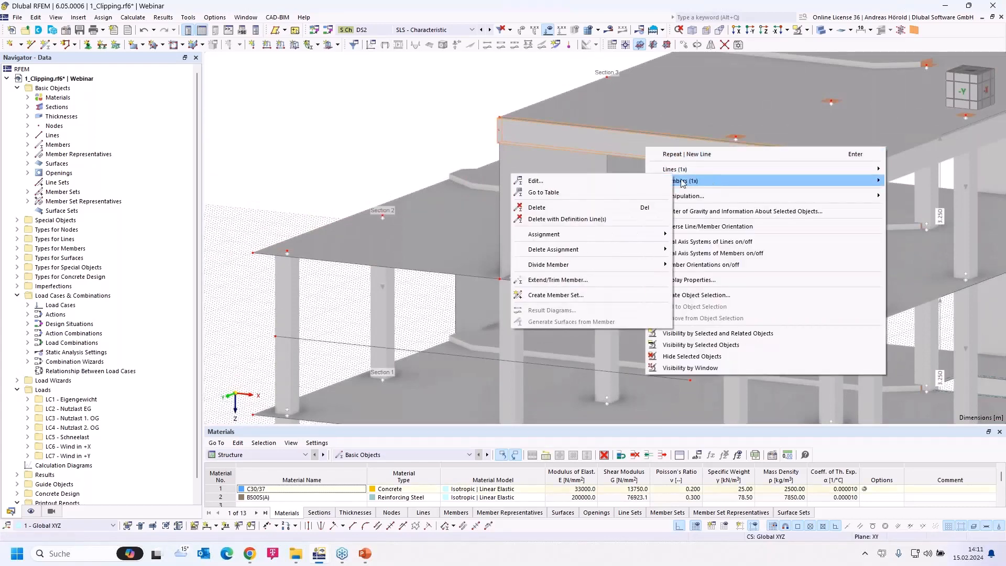
mouse_move(580, 266)
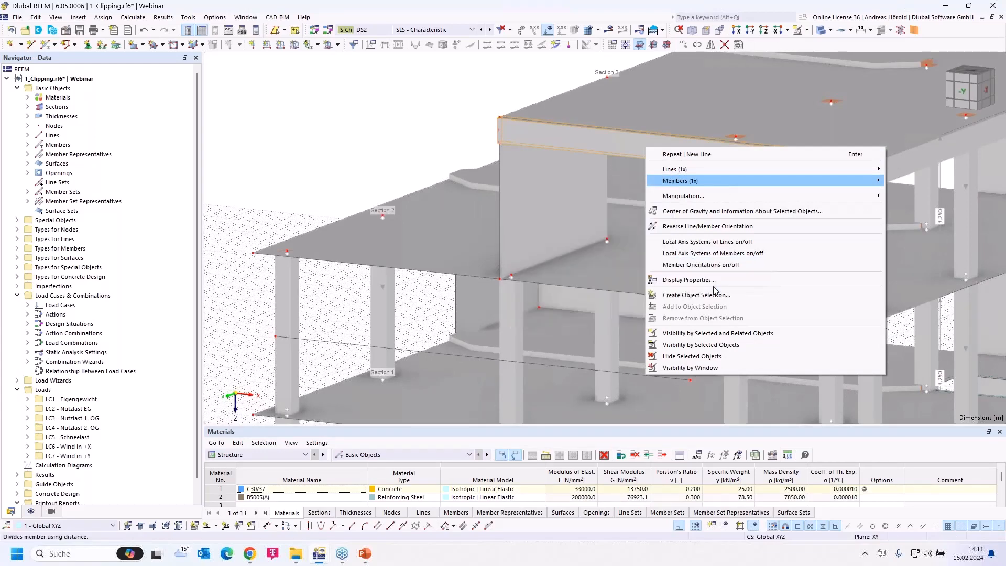
click(715, 288)
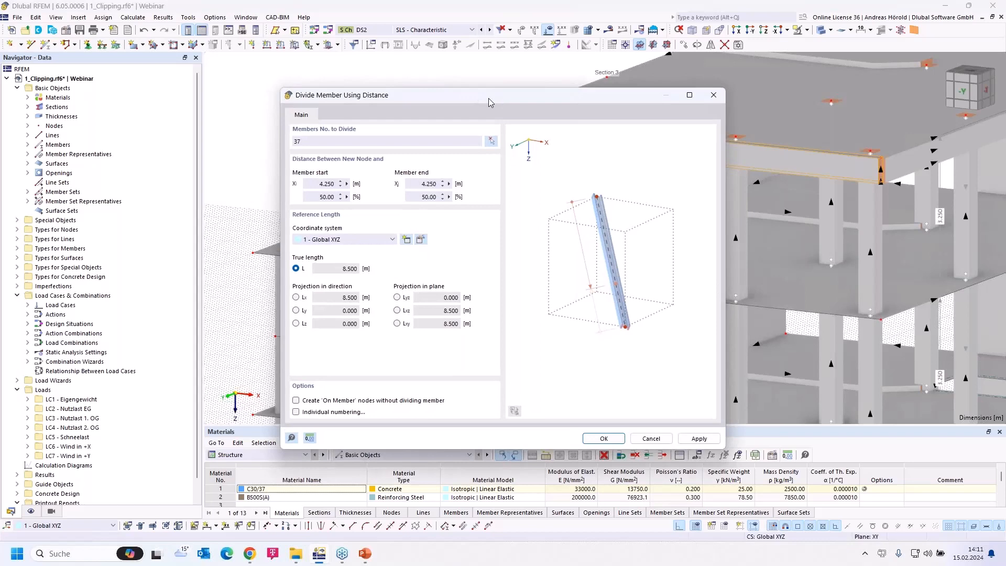
drag(488, 102, 312, 160)
Place an 'On Member' node at 25% from the roof beam's start without dividing the member
double_click(151, 255)
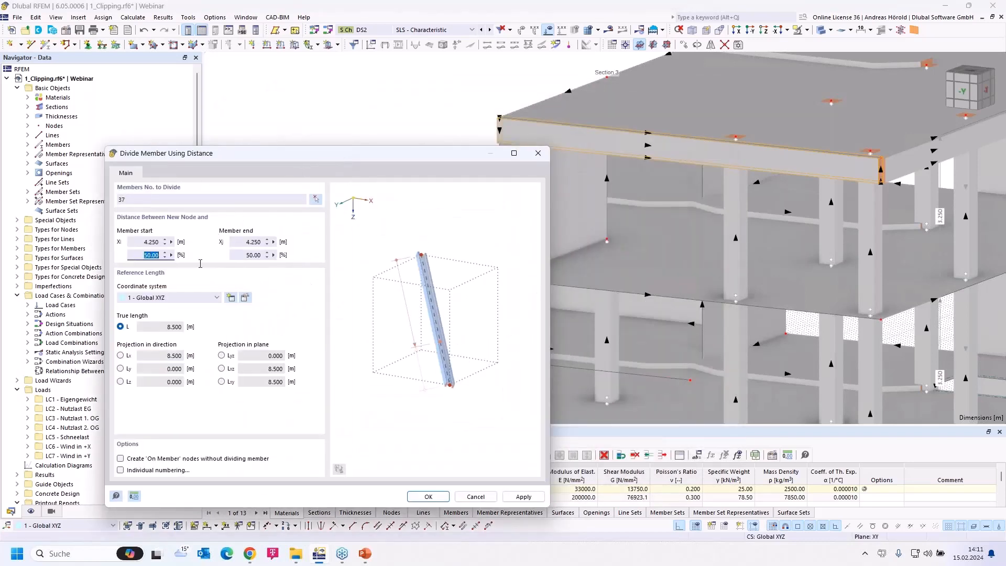
text(25)
click(236, 255)
click(121, 459)
click(521, 497)
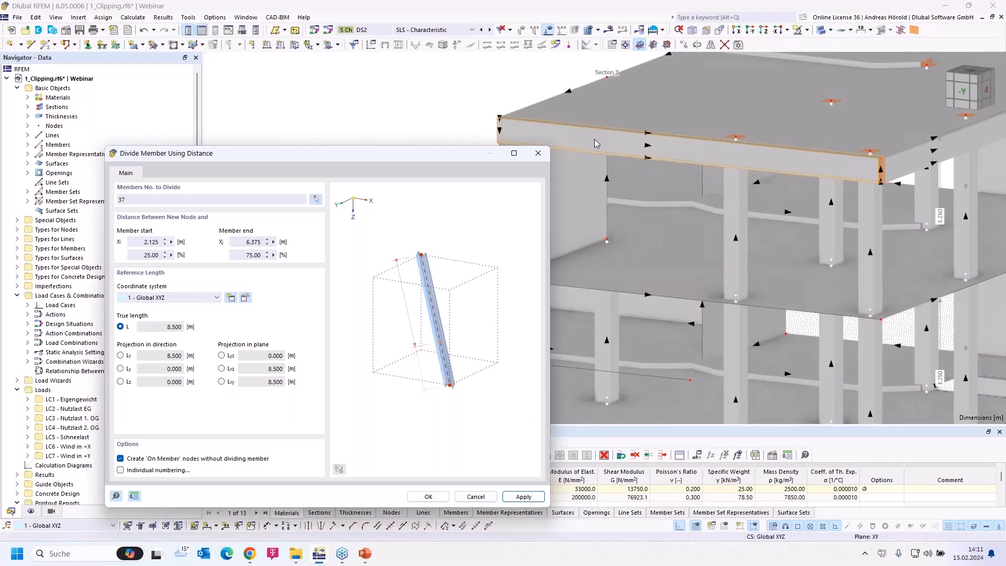
click(419, 497)
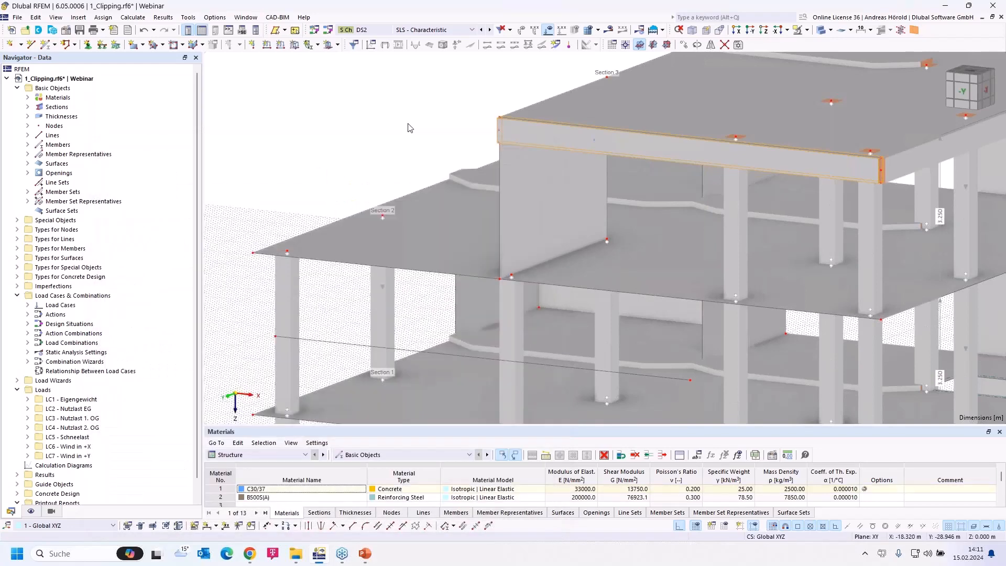
Examine the new node on the roof beam, then run the plausibility check and abort it at the identical-nodes warning
scroll(414, 128, up, 5)
scroll(414, 128, down, 4)
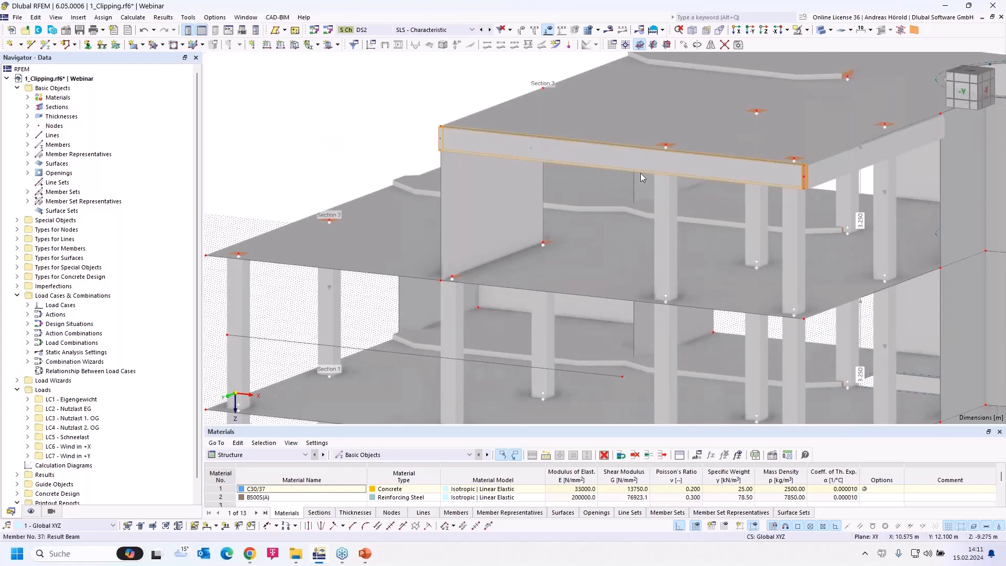
click(188, 17)
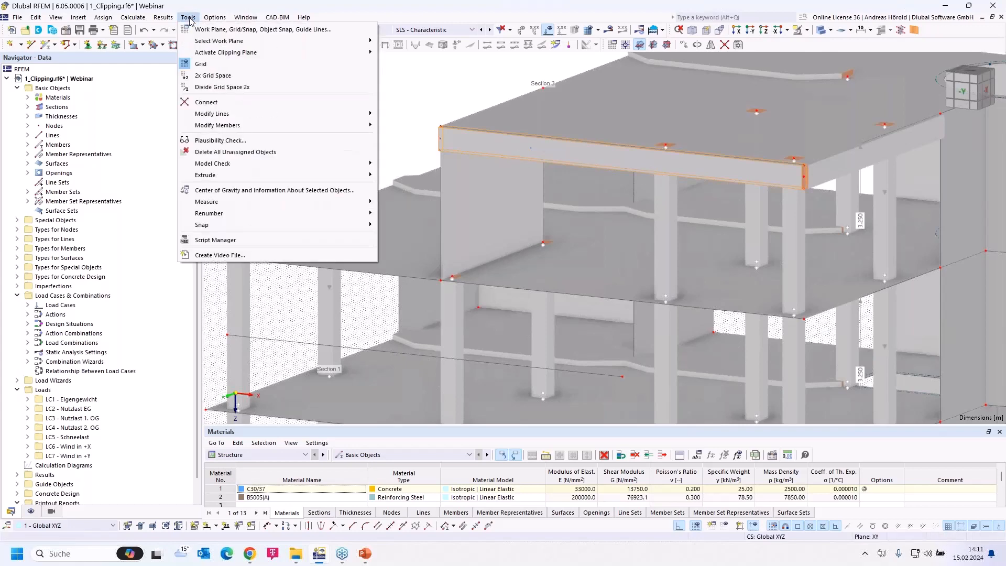
click(262, 142)
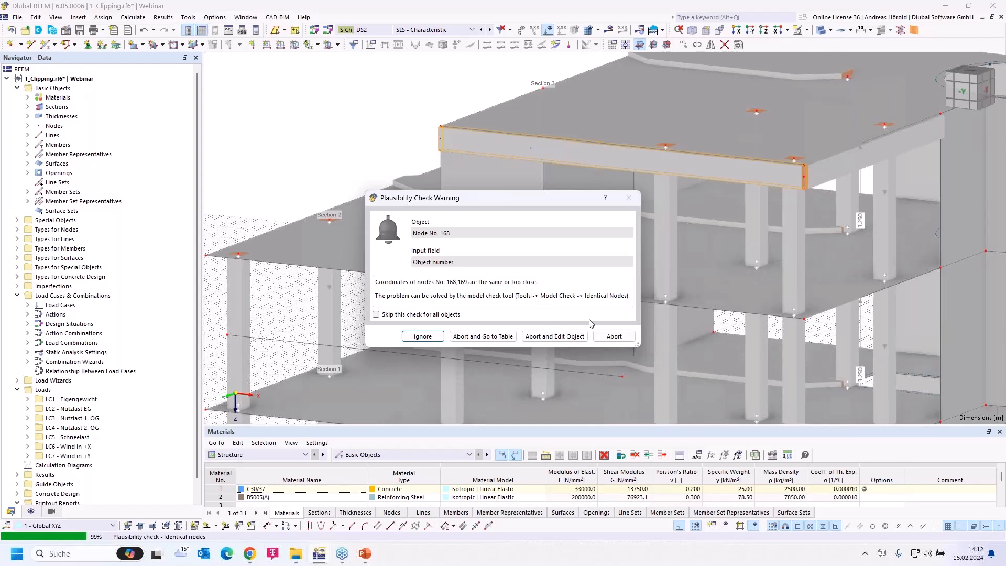
click(614, 337)
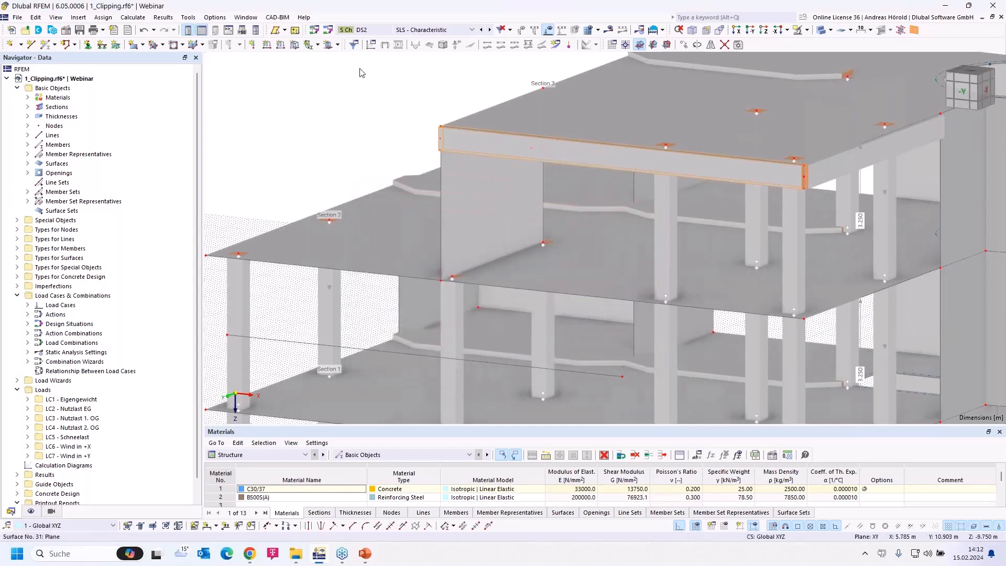
Run the model check for identical nodes and close it without applying any deletion
click(189, 18)
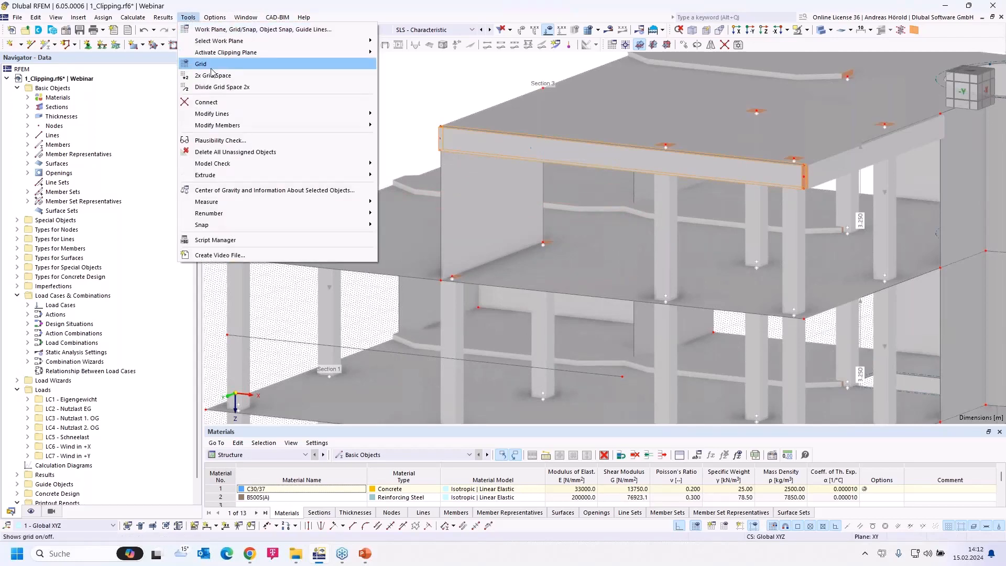
mouse_move(265, 165)
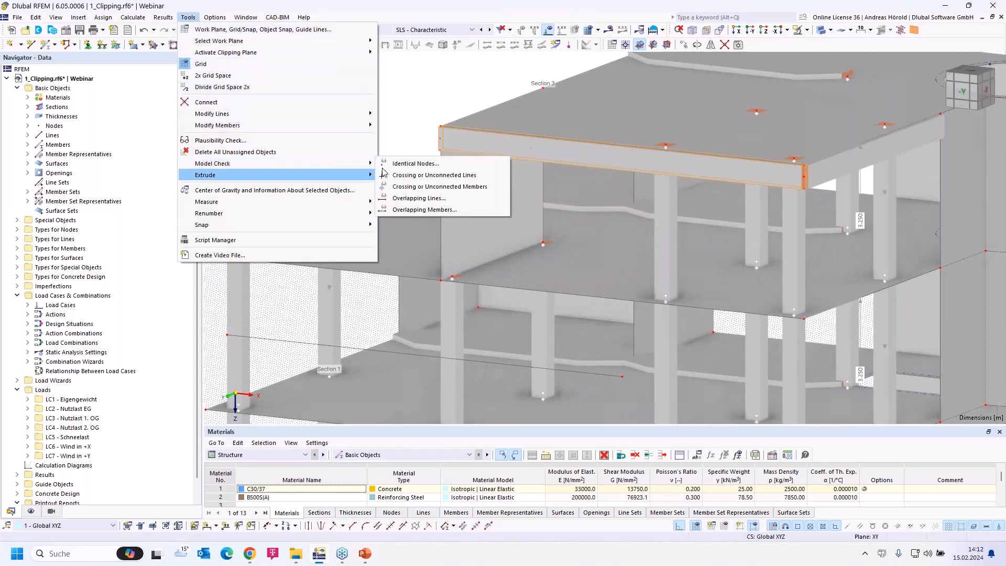
click(420, 166)
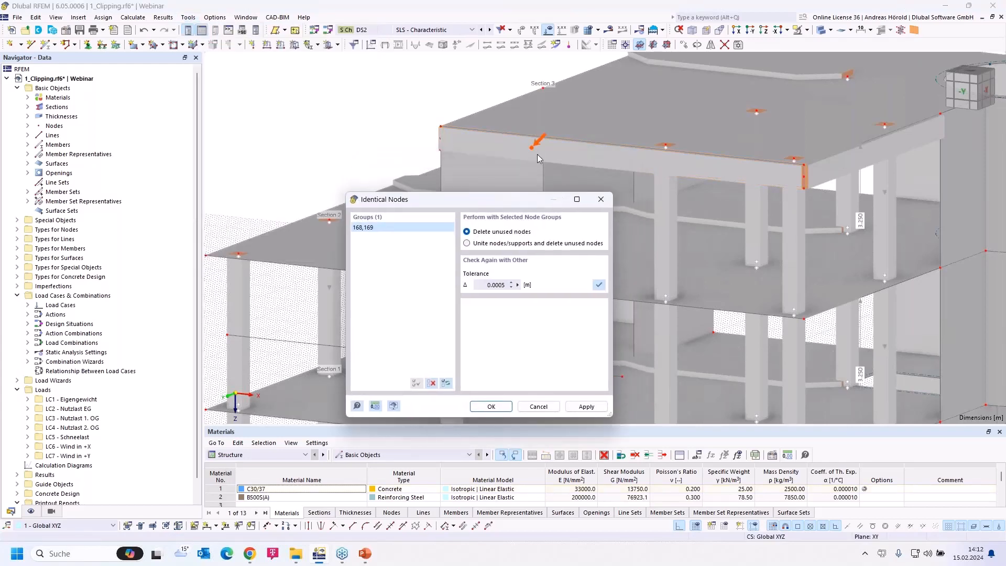
click(538, 407)
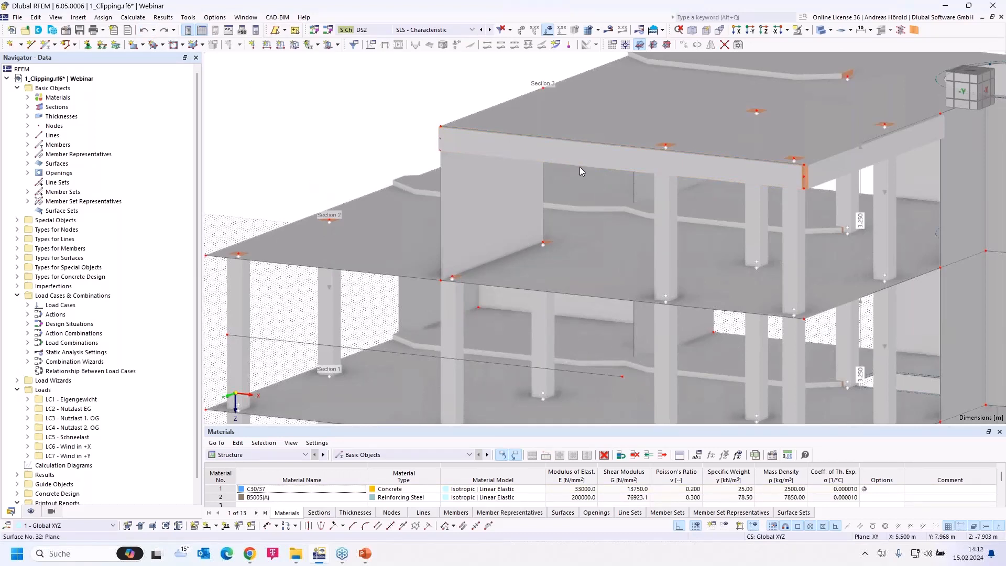
Divide the result beam at the roof slab's front edge at 25% from its start, and undo the division
click(489, 526)
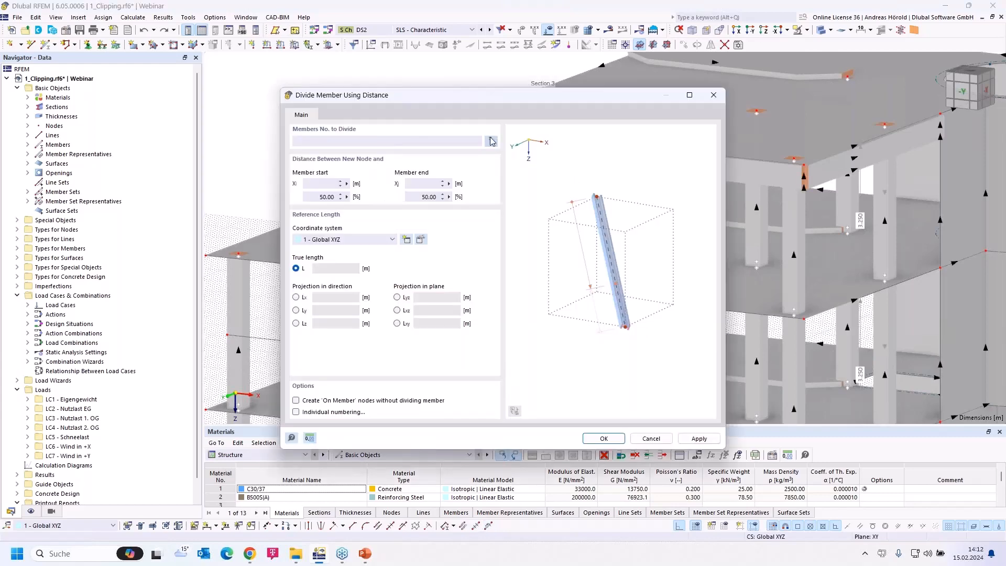
click(491, 141)
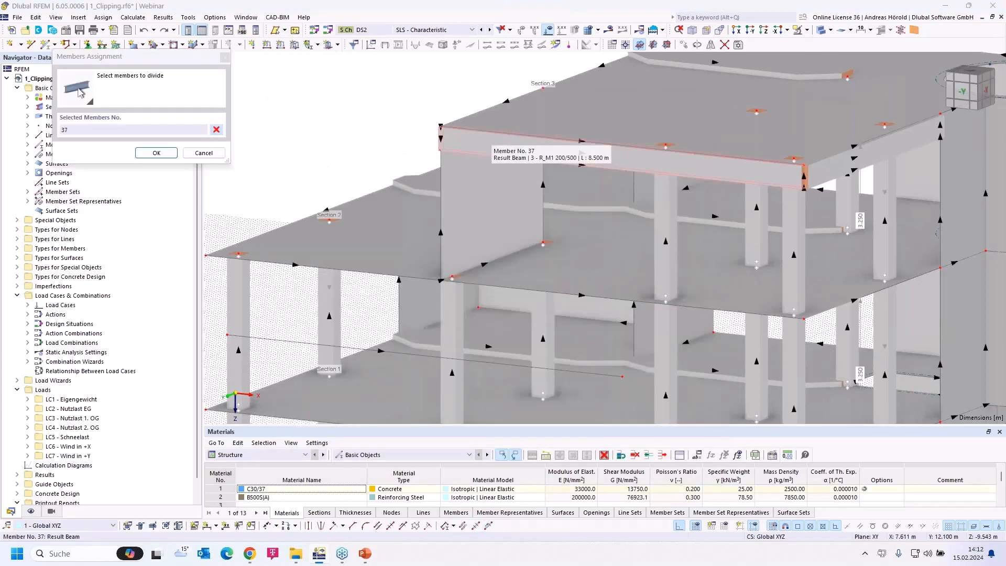
click(156, 153)
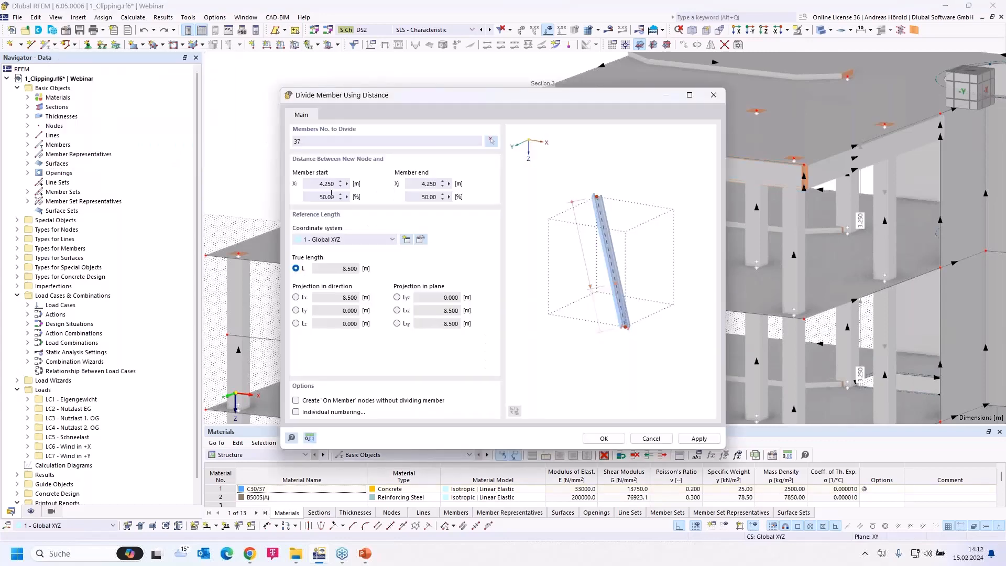
drag(319, 197, 368, 197)
text(25)
key(Tab)
drag(544, 98, 306, 197)
click(469, 527)
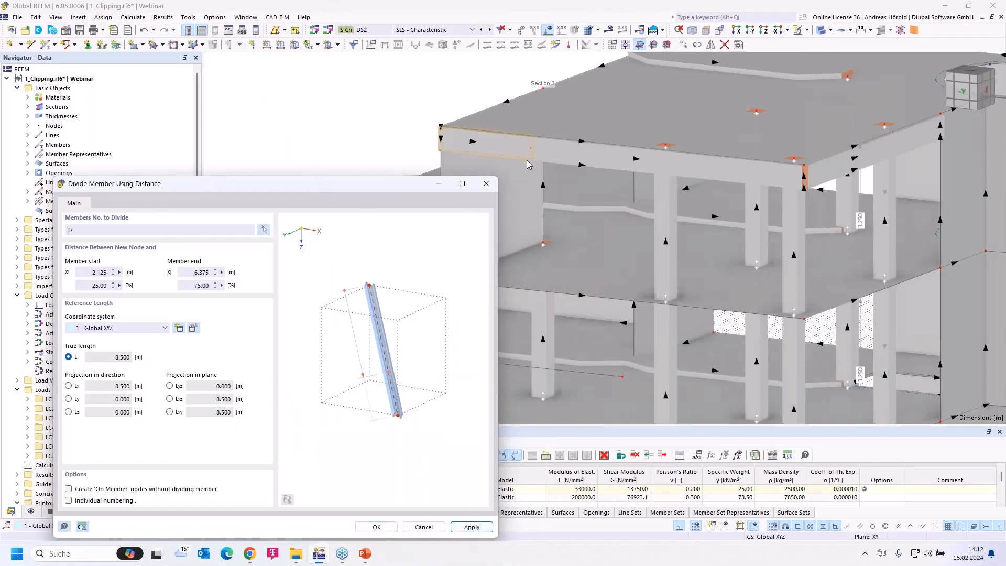
click(376, 527)
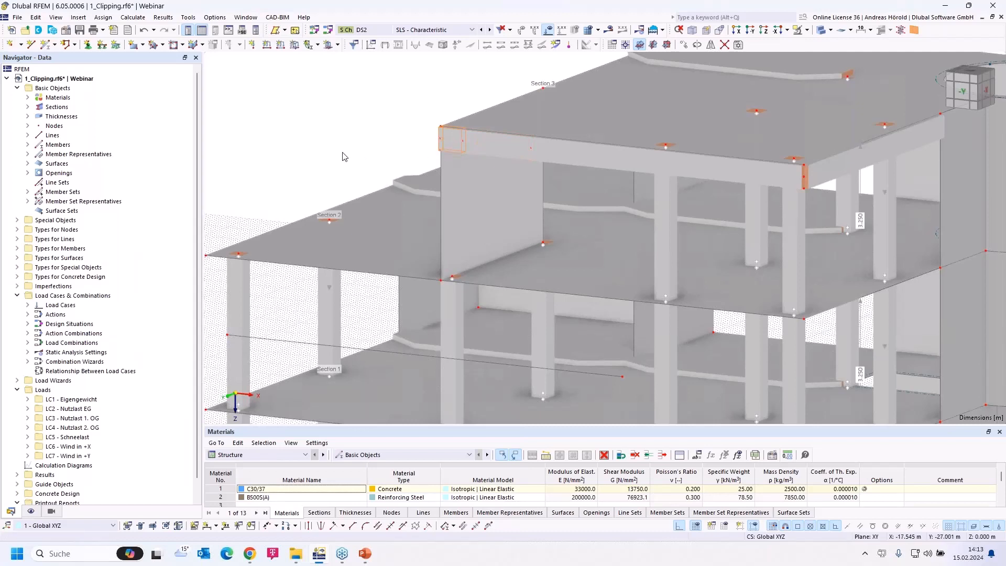
click(142, 33)
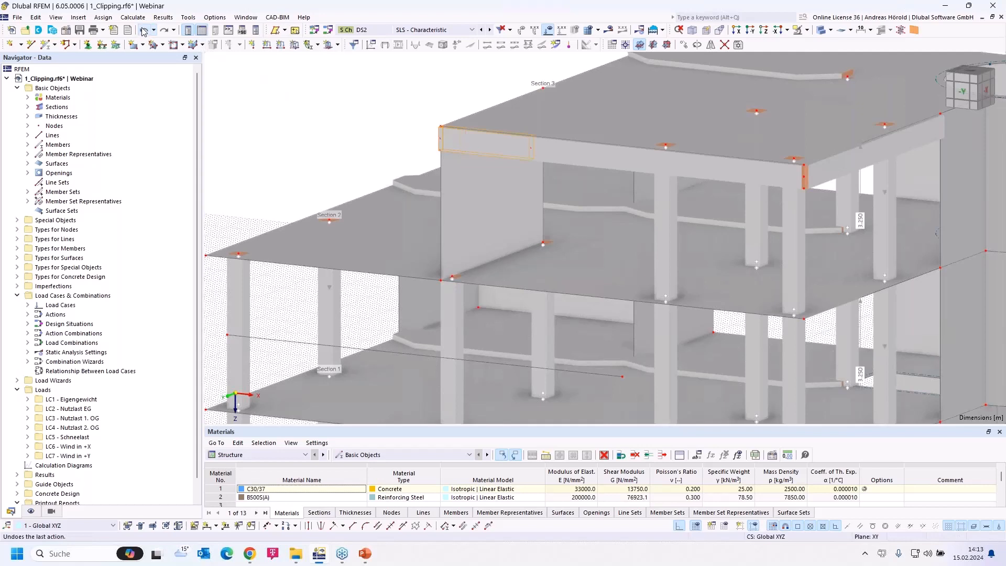
click(147, 30)
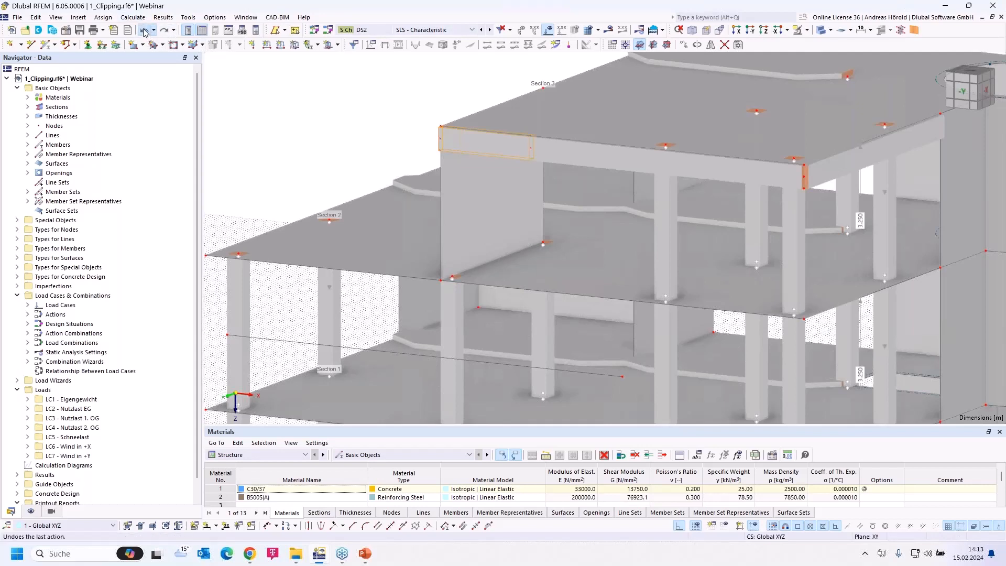
click(488, 526)
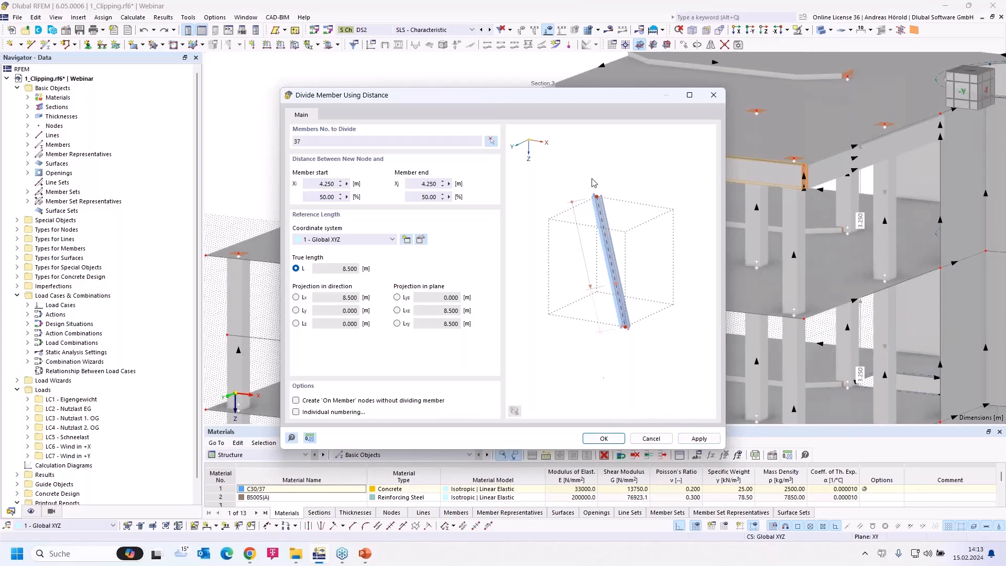
drag(551, 95, 498, 117)
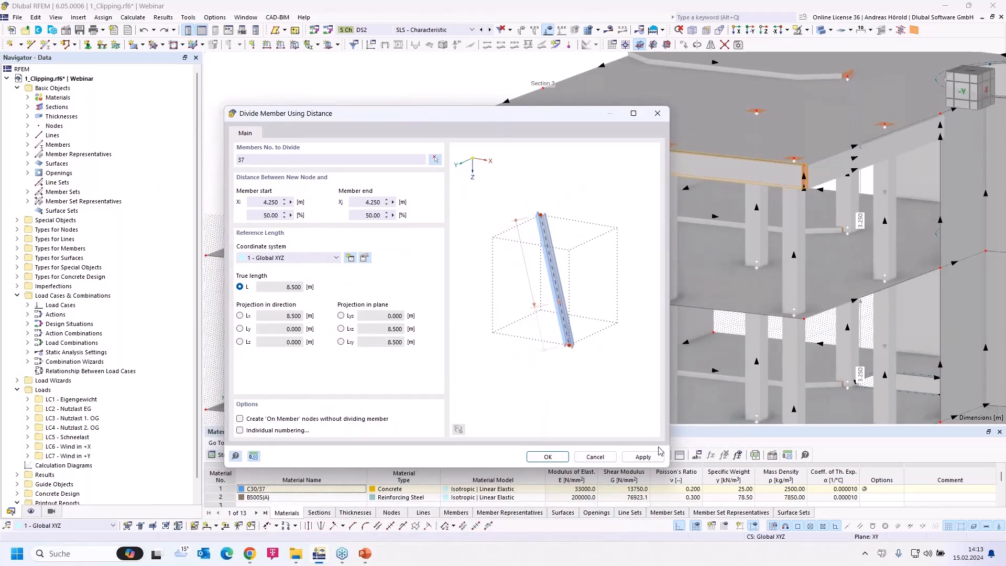
click(596, 458)
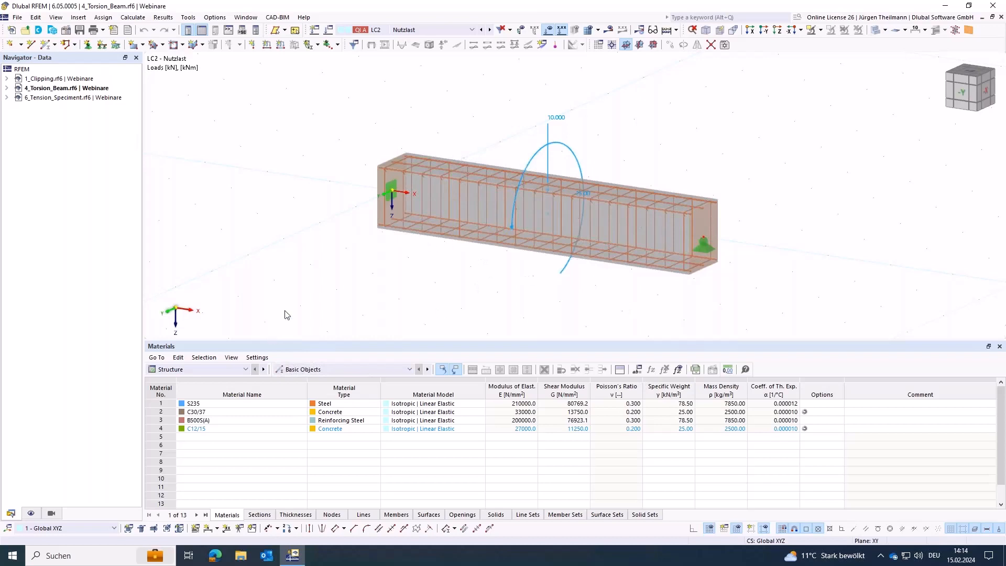
Expand the 4_Torsion_Beam model's data and delete the S235 steel material from its materials table
click(6, 89)
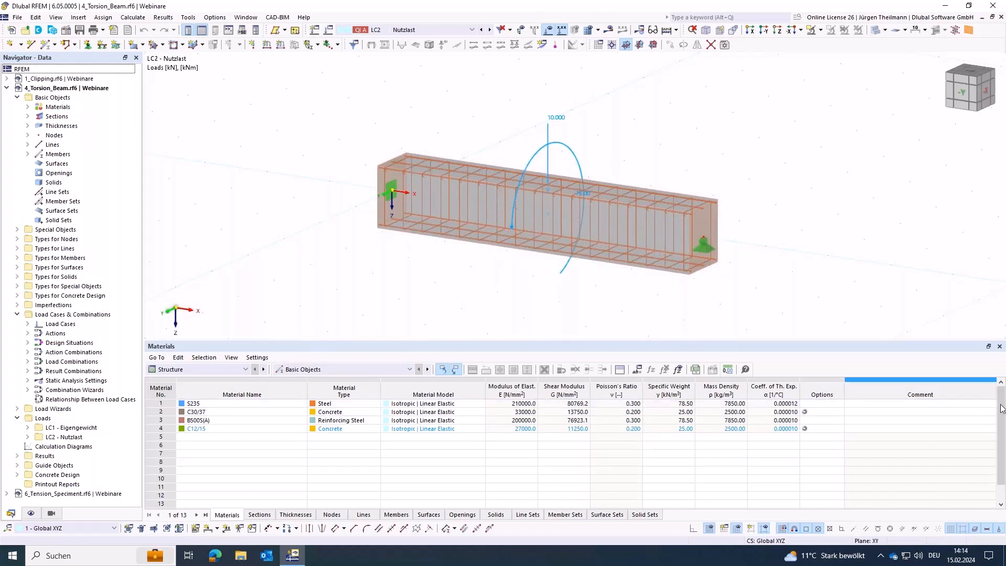
click(160, 403)
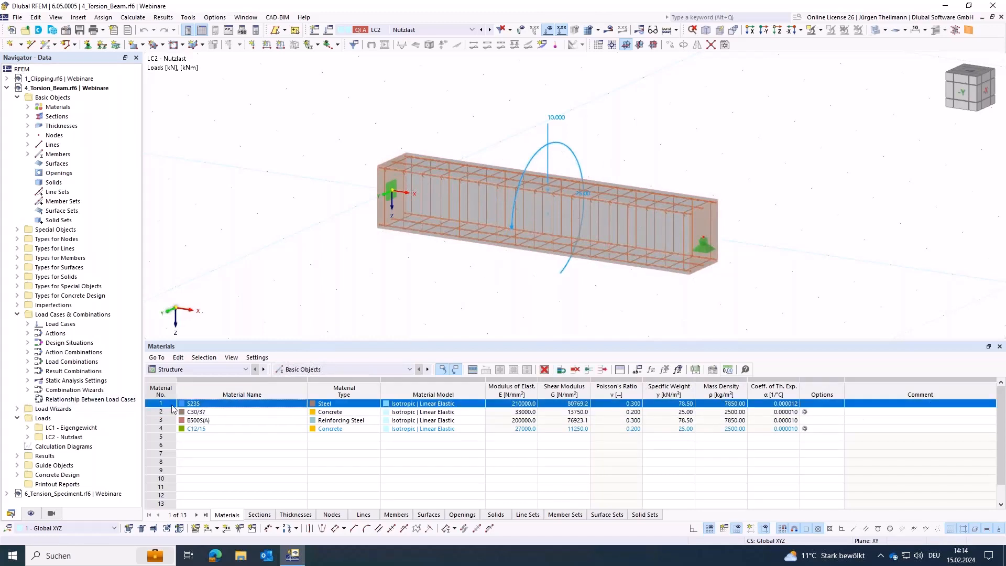
key(Delete)
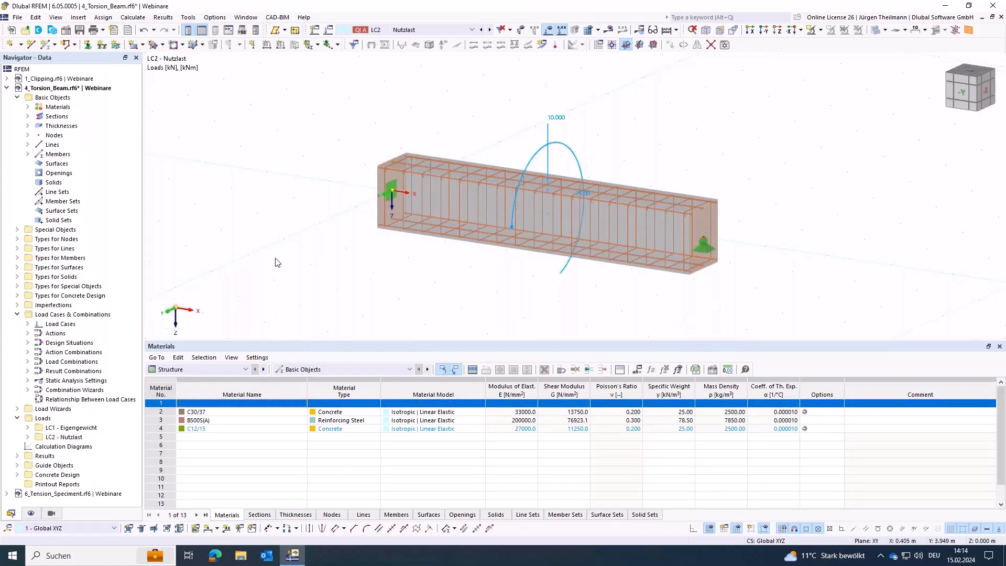
double_click(241, 463)
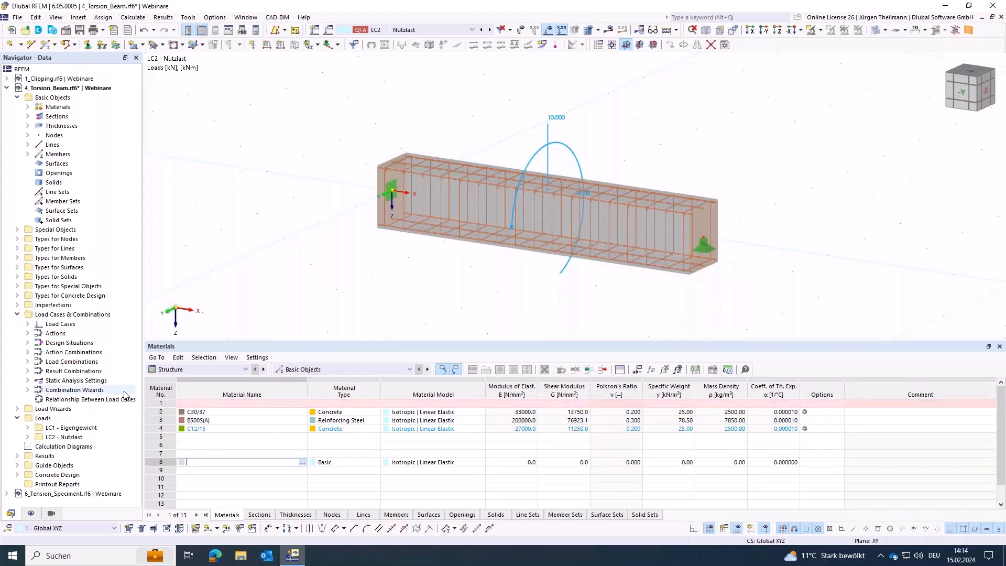
click(160, 403)
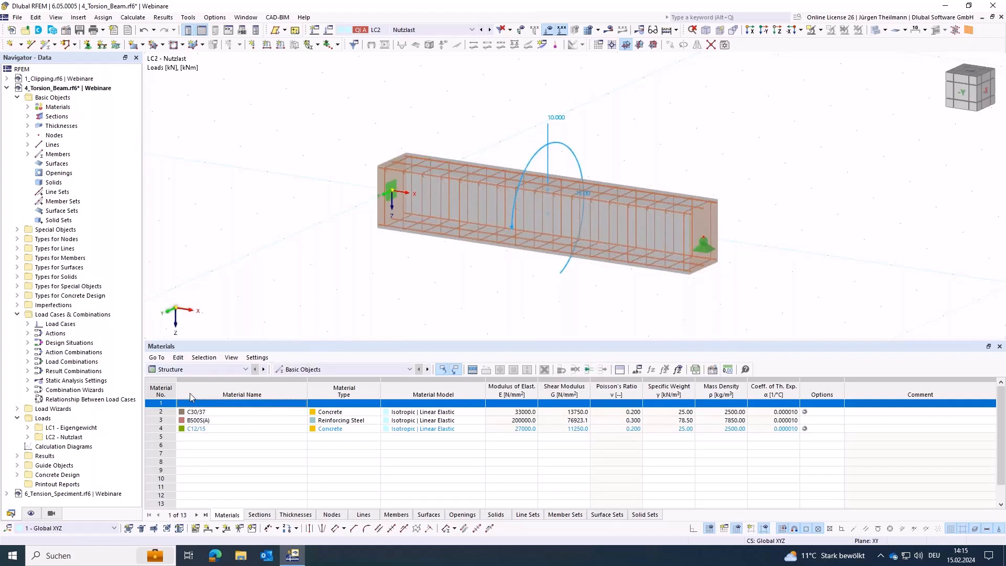
click(221, 453)
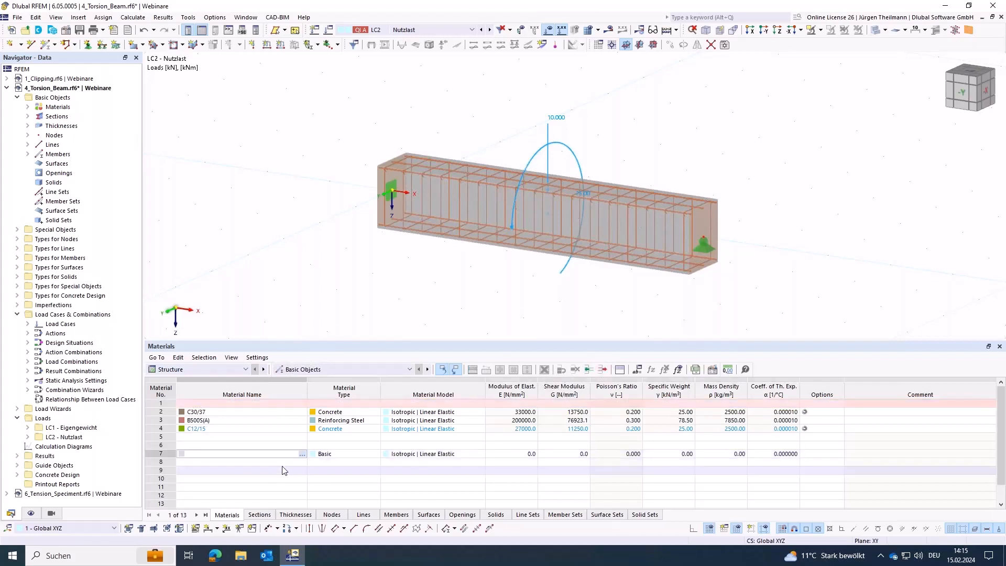
click(163, 403)
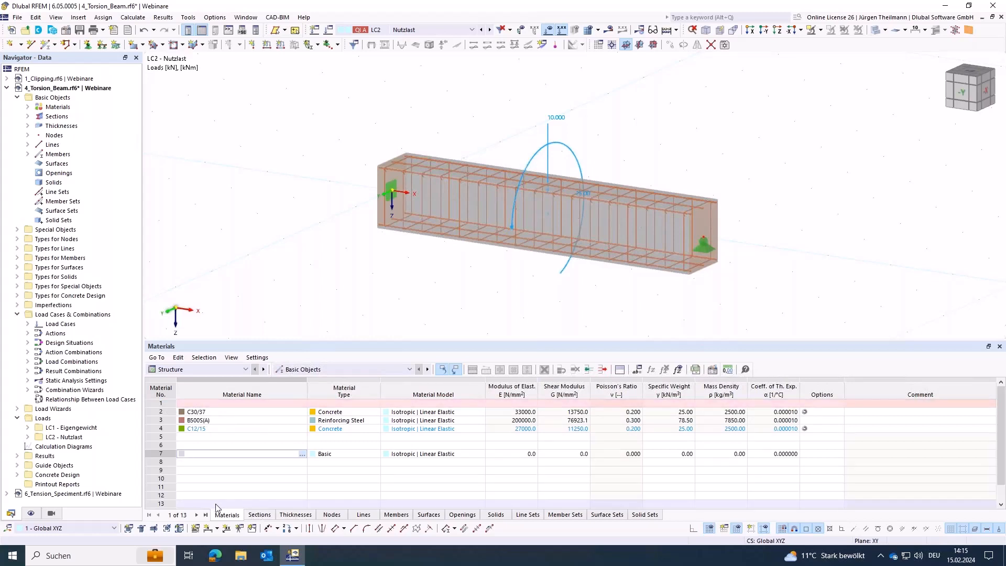
Delete the 300 mm and 180 mm uniform thicknesses from the thicknesses table
click(256, 514)
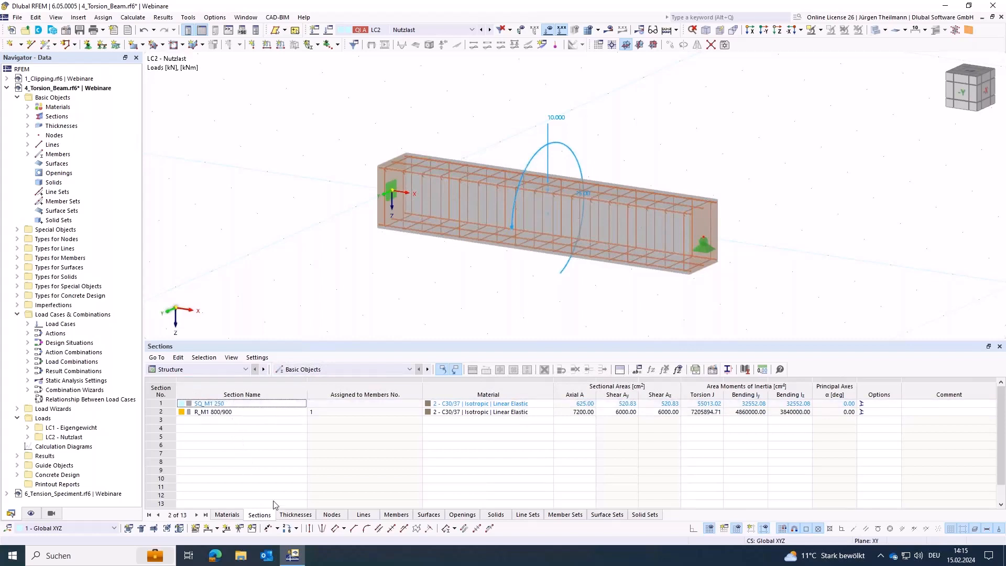
click(297, 515)
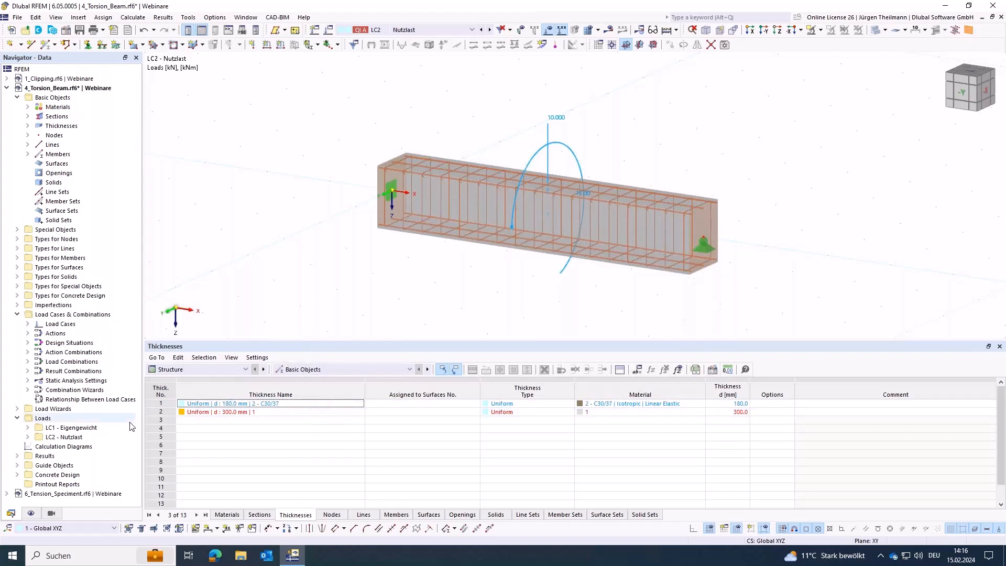
click(158, 412)
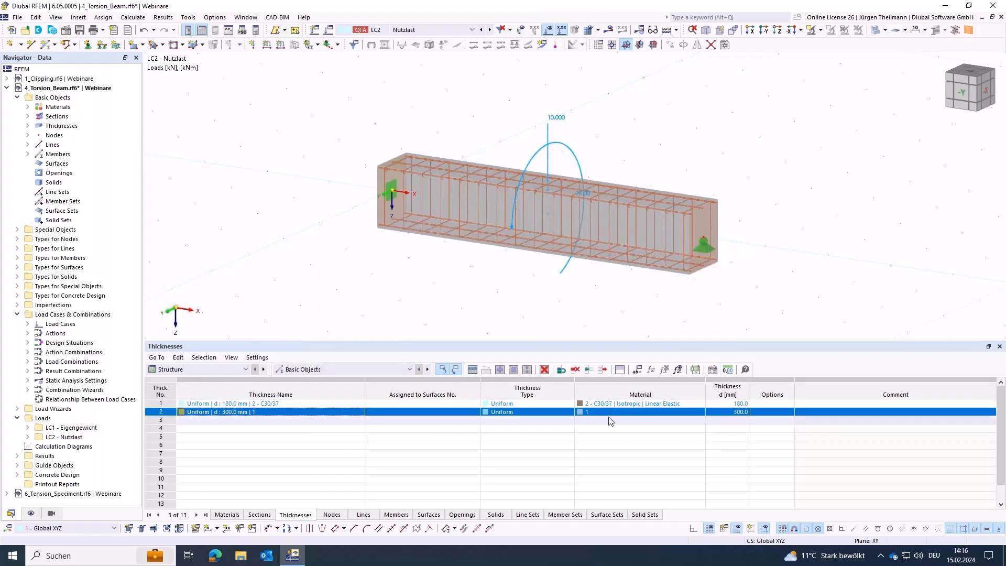
click(575, 369)
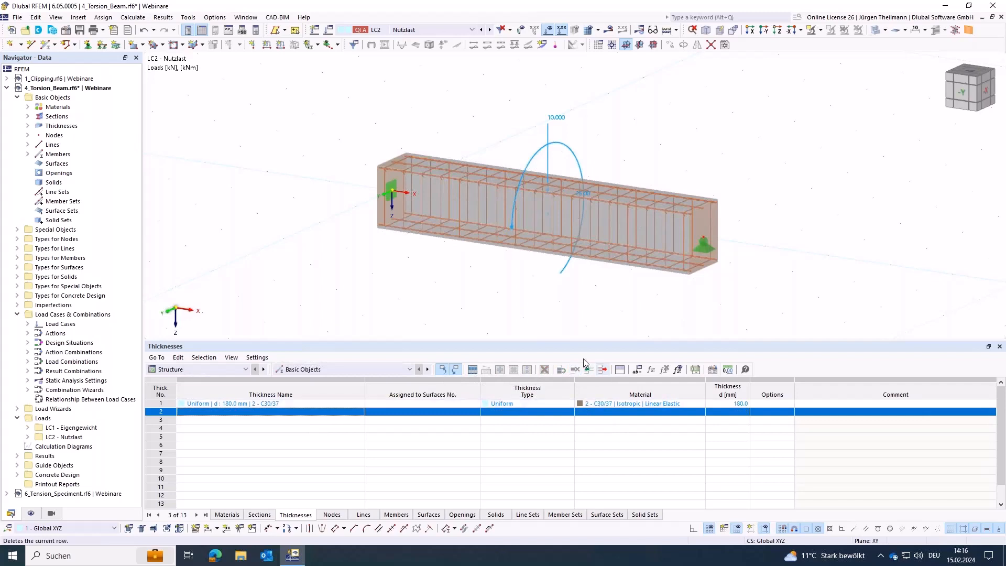
click(162, 404)
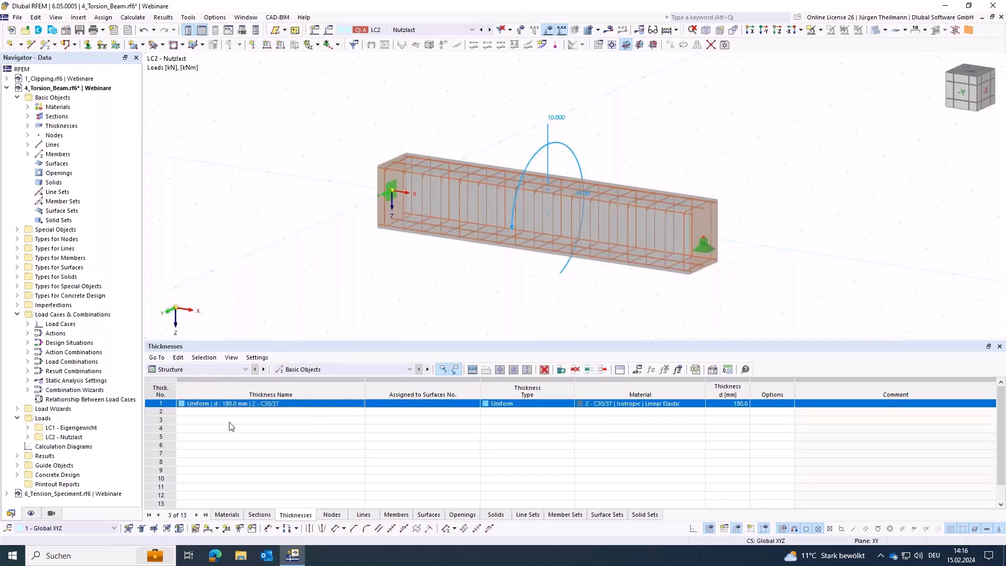
click(575, 369)
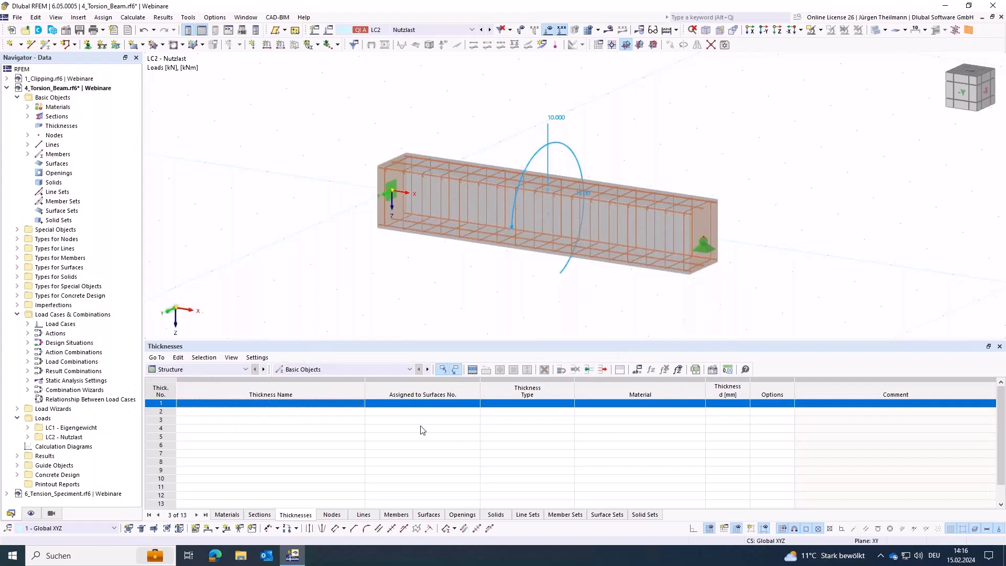
Try to shift the numbering of load cases from 4 to 1 with Renumber Shift, starting from material 4, and cancel the command
click(227, 514)
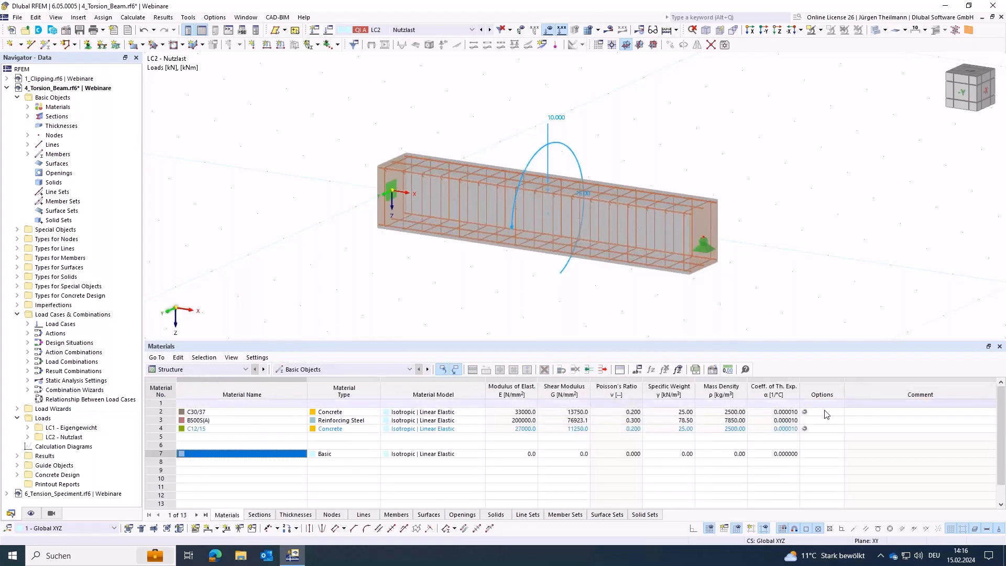
click(174, 402)
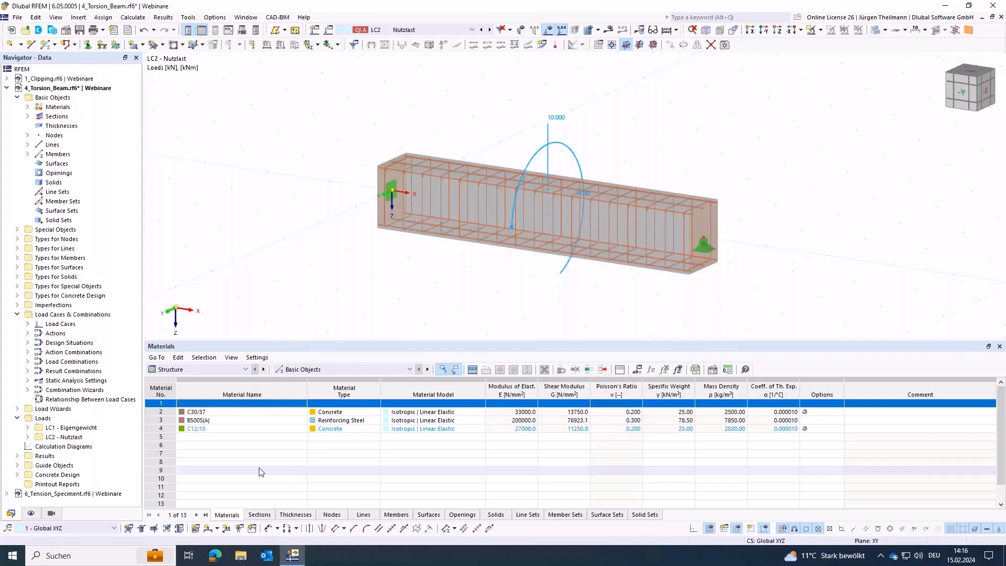
click(158, 429)
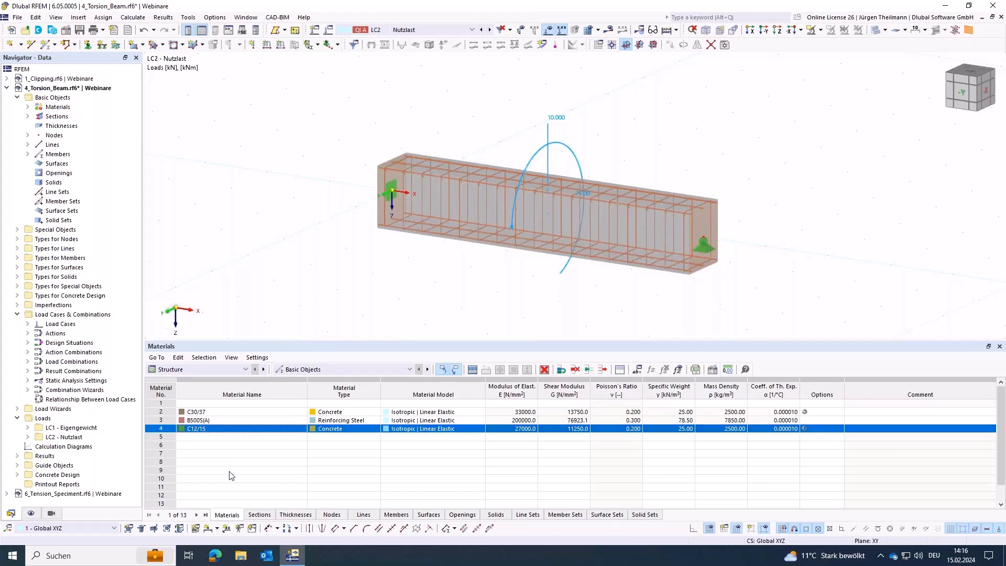
click(298, 529)
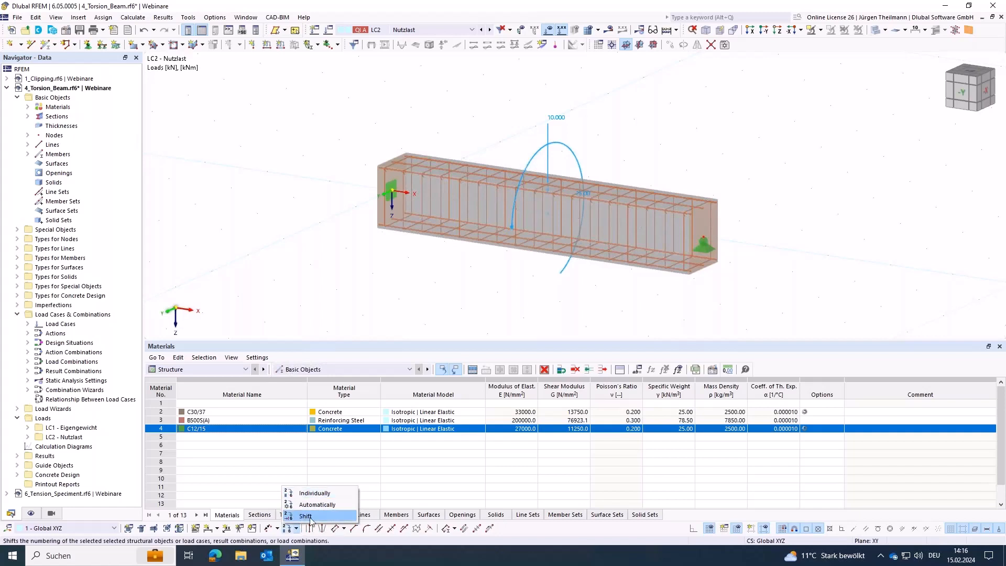
click(307, 517)
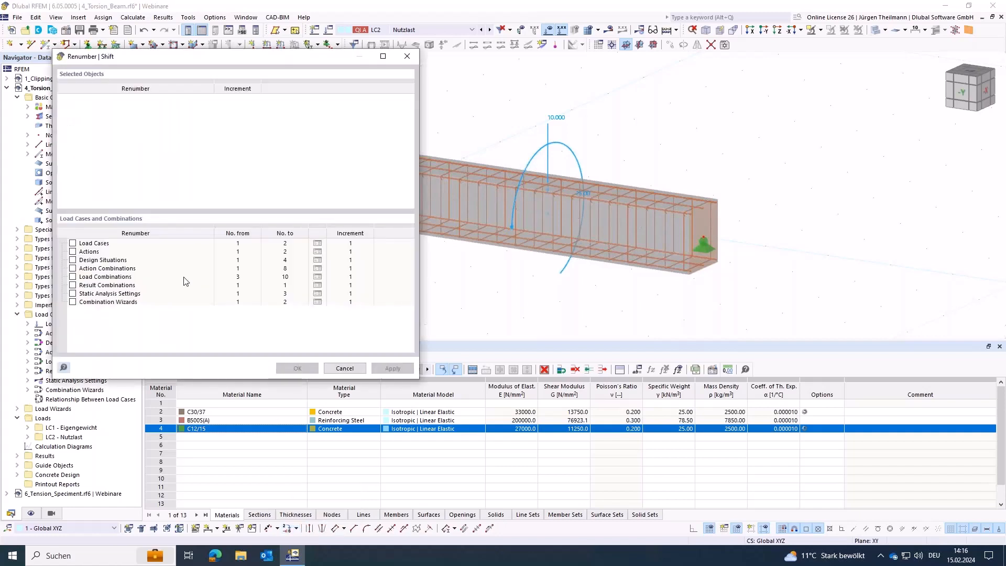
click(73, 244)
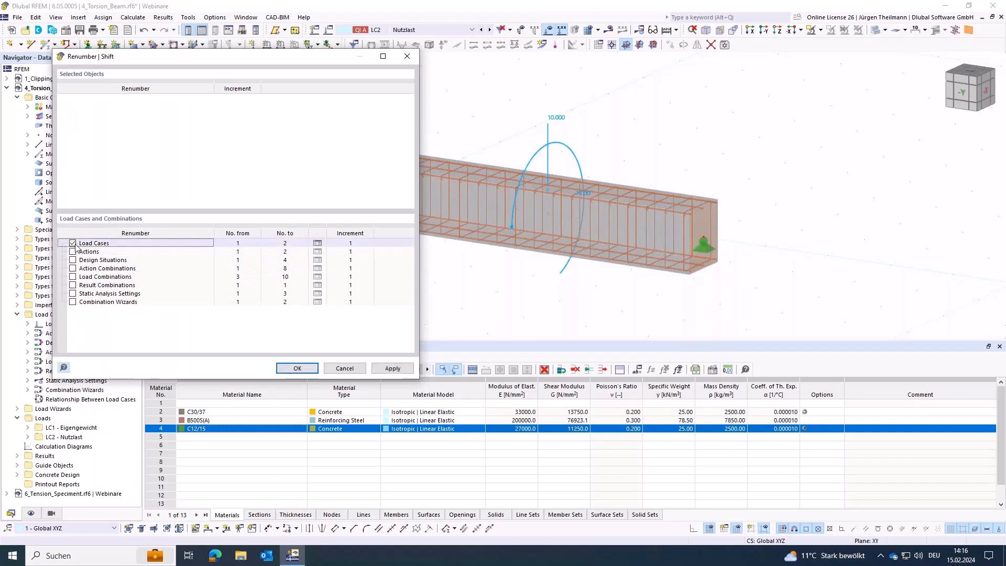
click(252, 244)
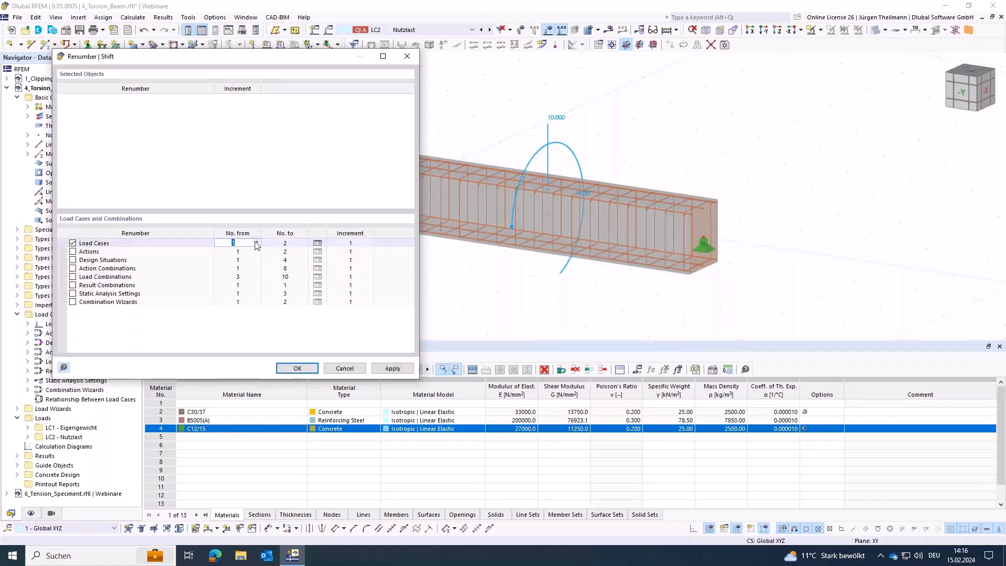
key(Tab)
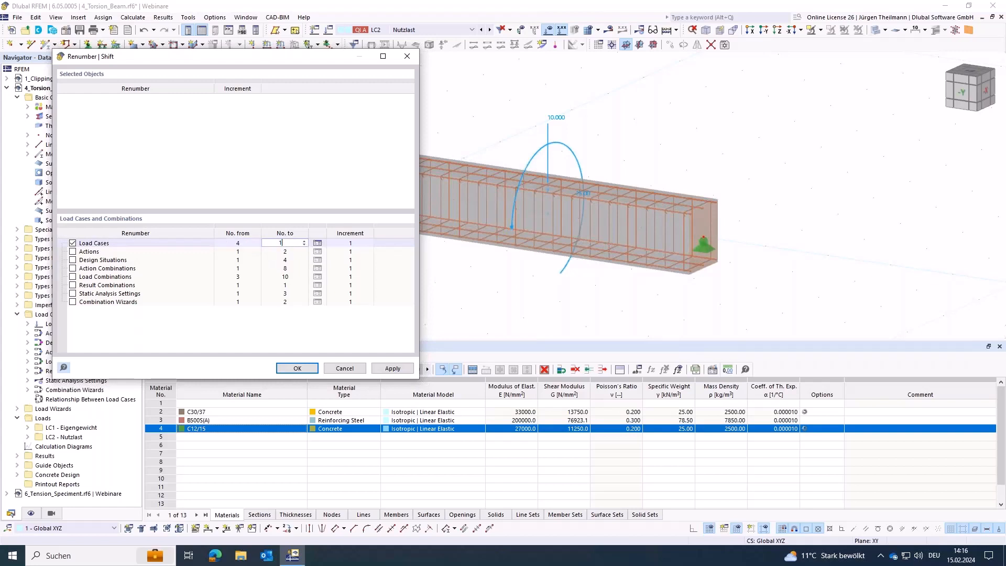
click(387, 369)
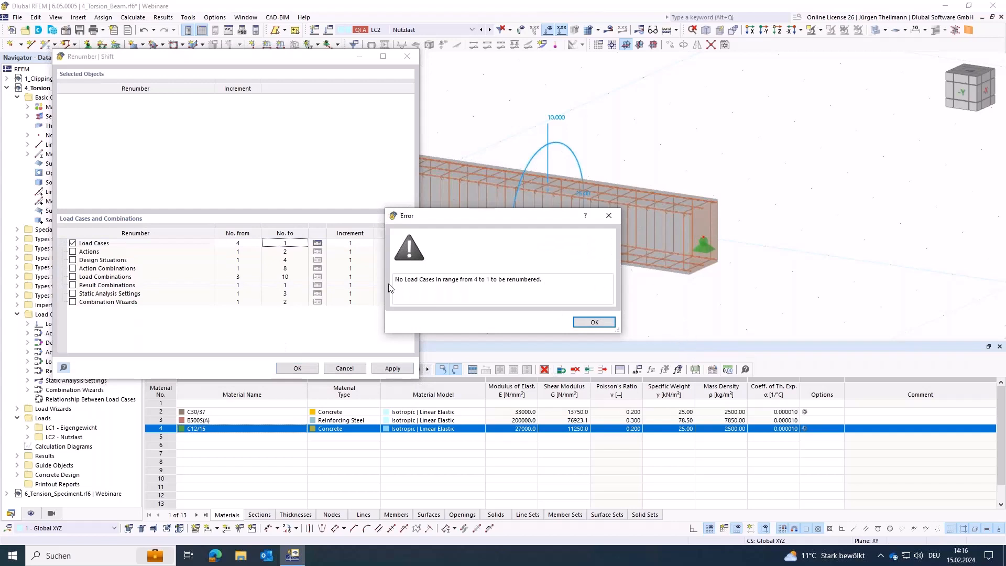
click(606, 325)
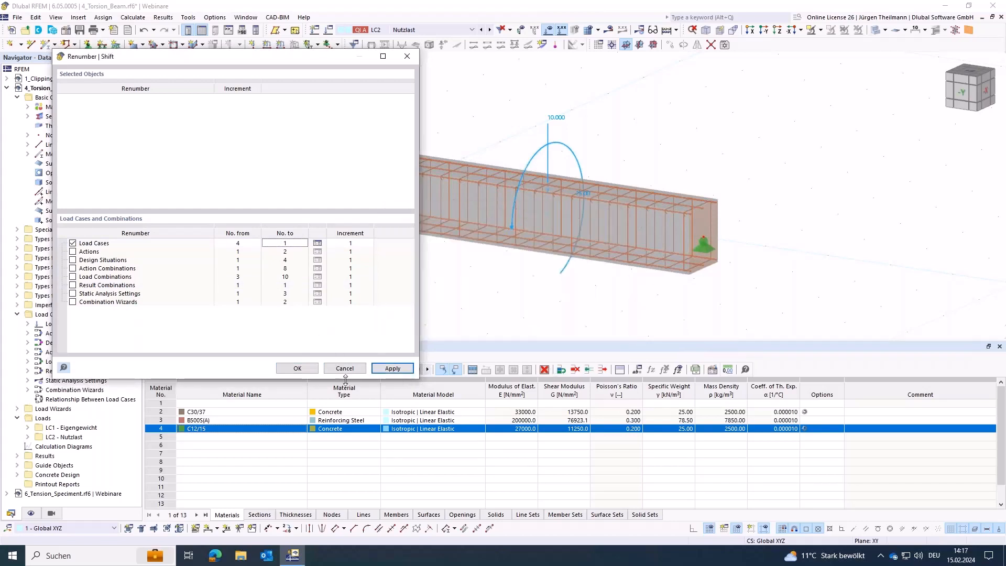
click(345, 368)
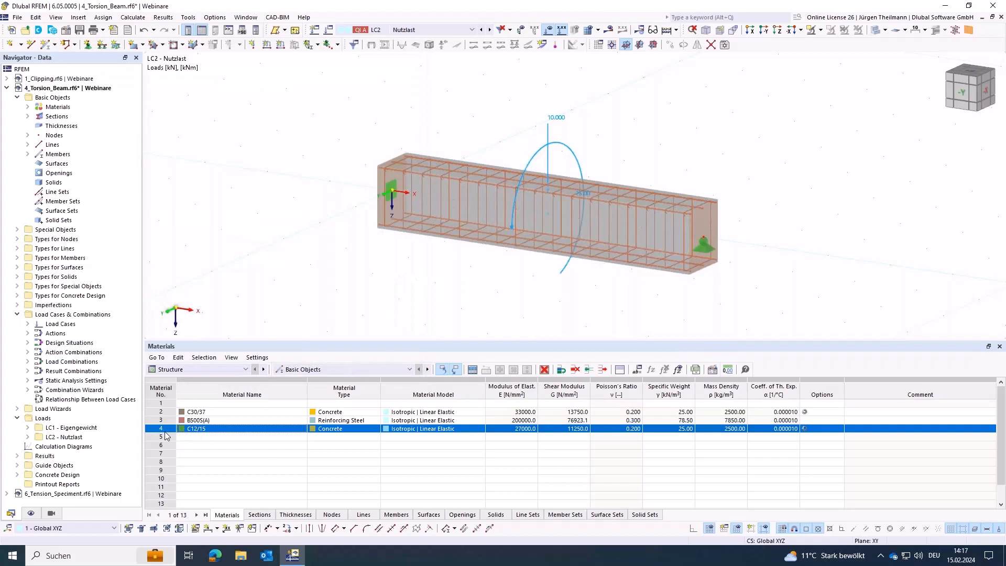
click(296, 527)
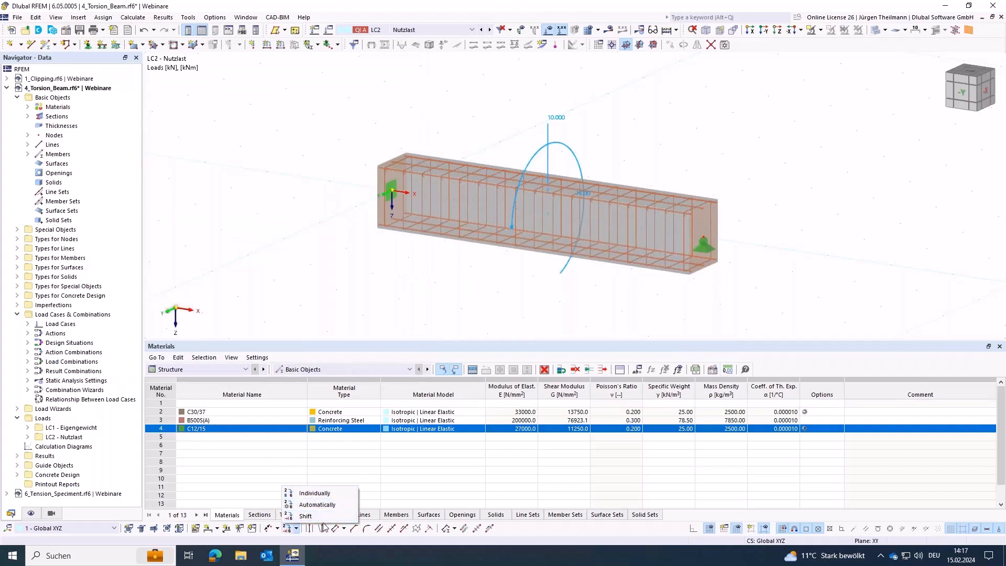
click(306, 516)
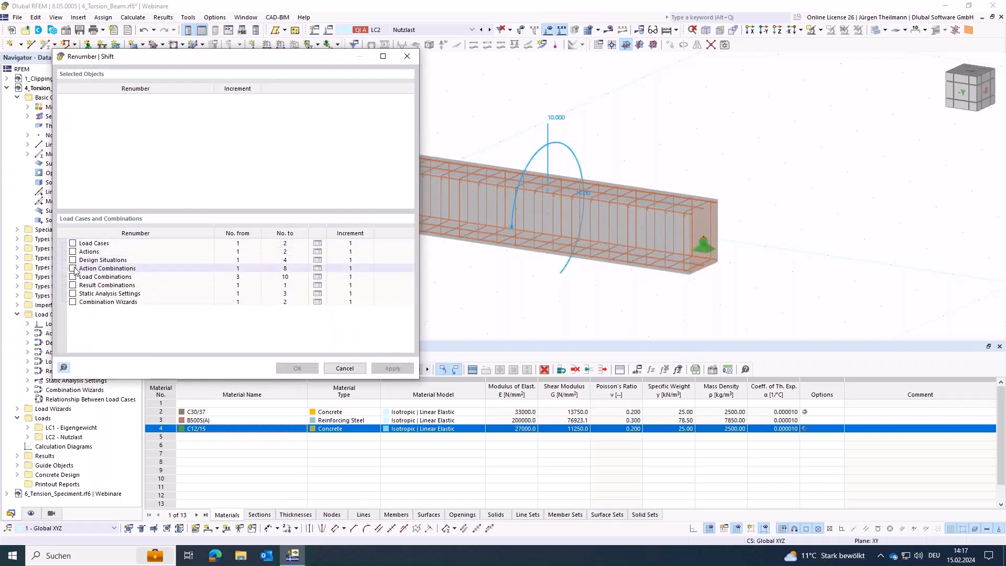
click(354, 371)
Remove the empty first row from the materials table so the remaining materials move up one number
click(161, 403)
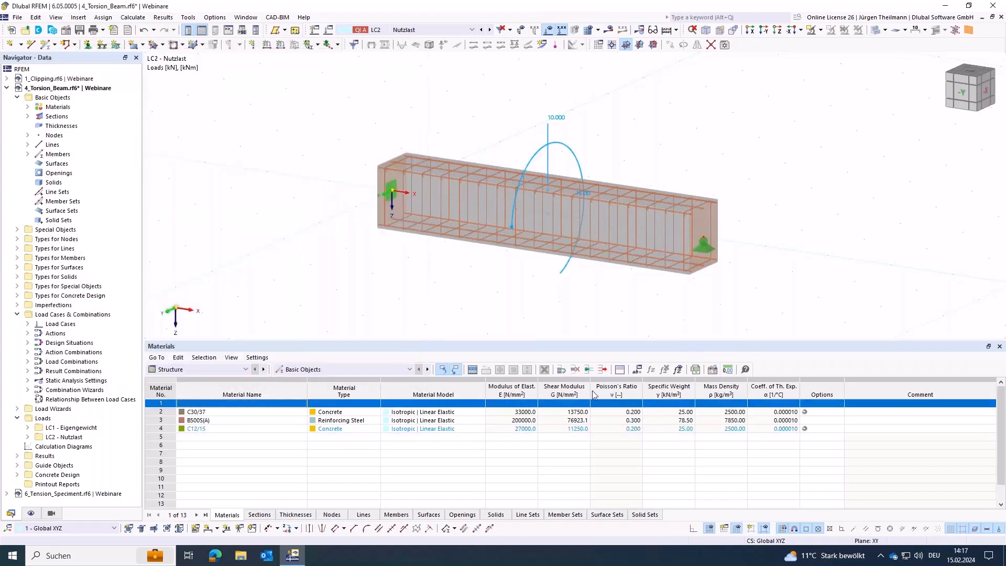
click(603, 370)
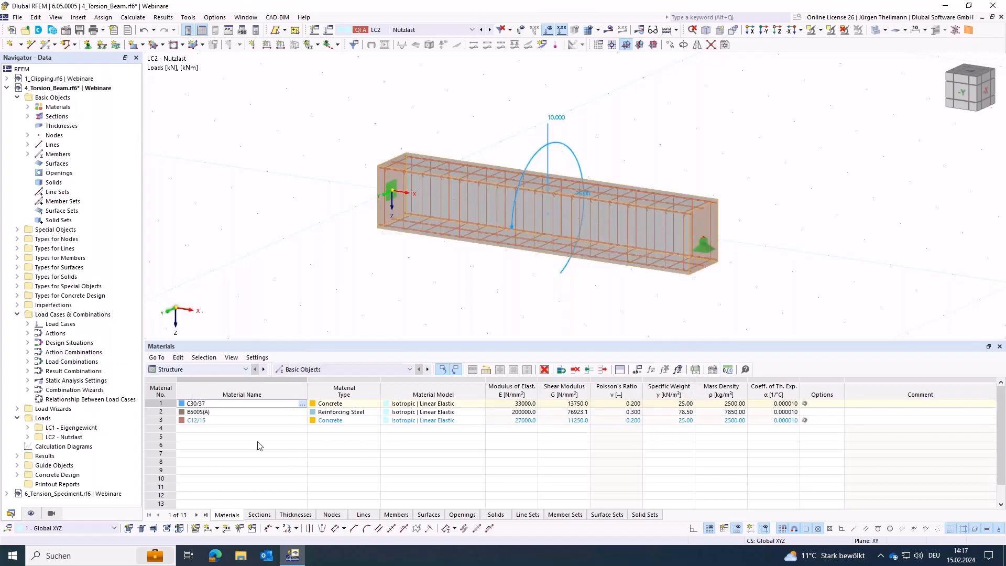
Show the load combinations table within the load cases and combinations data
click(225, 371)
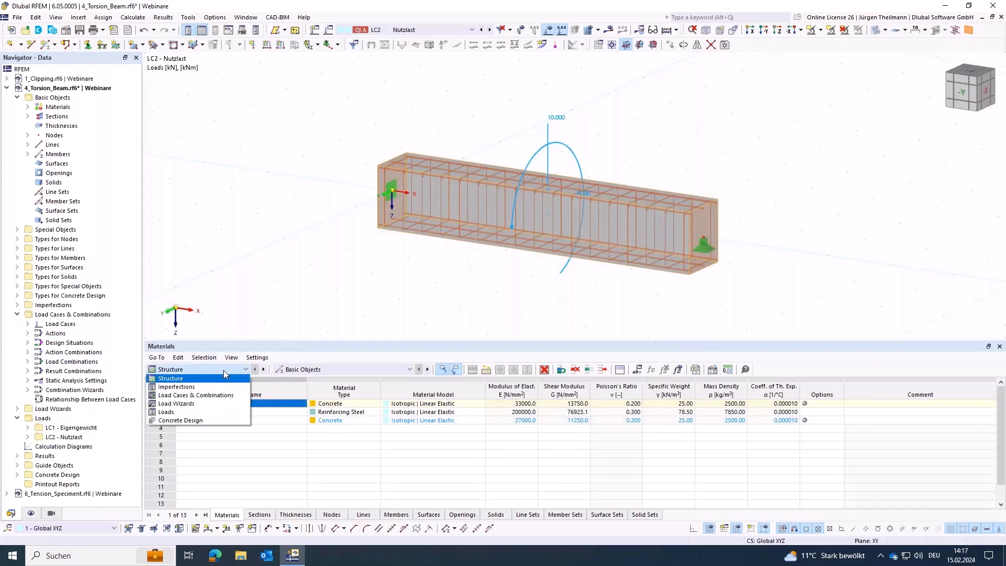
click(165, 395)
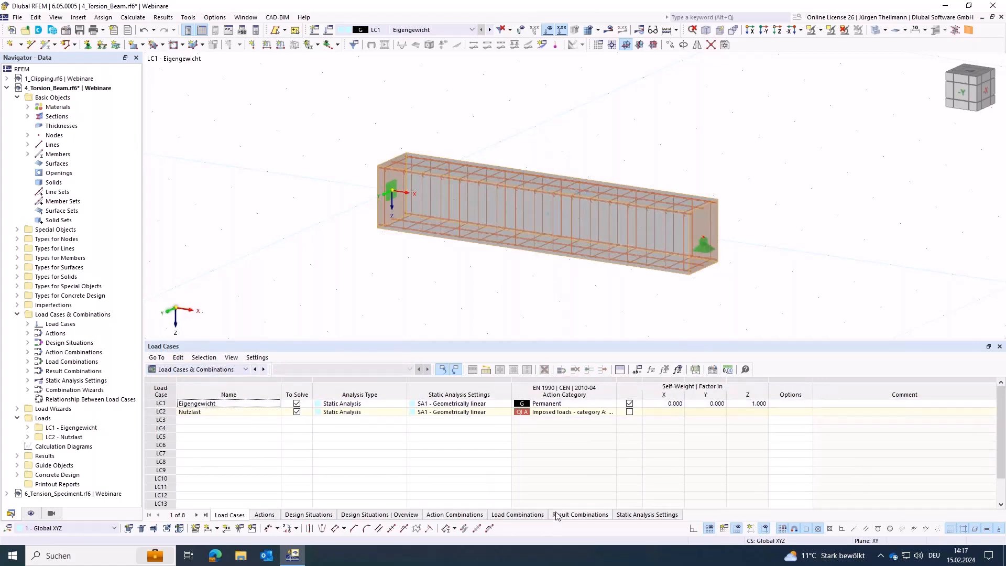
click(518, 516)
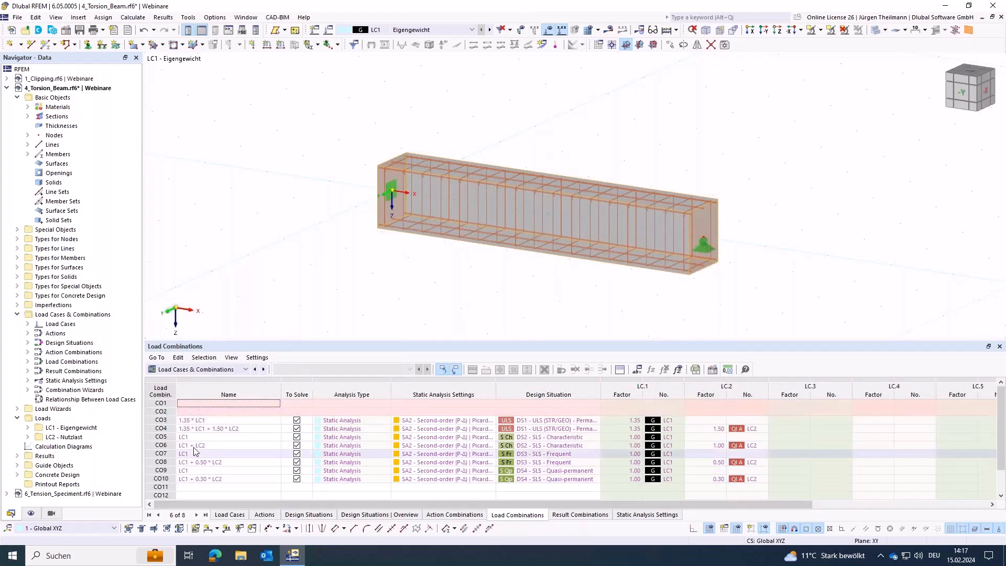
click(161, 428)
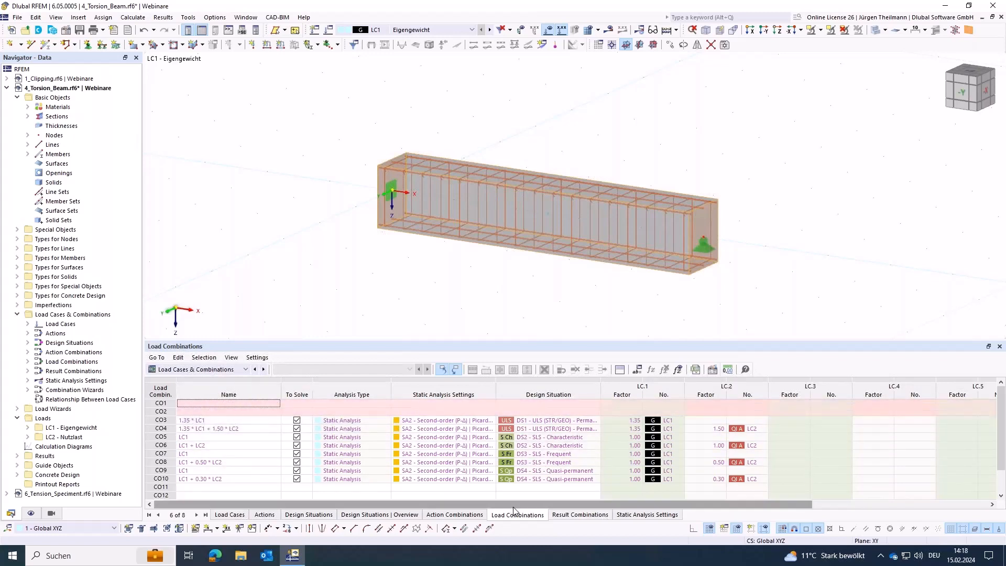
Delete the envelope result combination RC1 (CO1/p or CO2/p) from the result combinations table
click(578, 515)
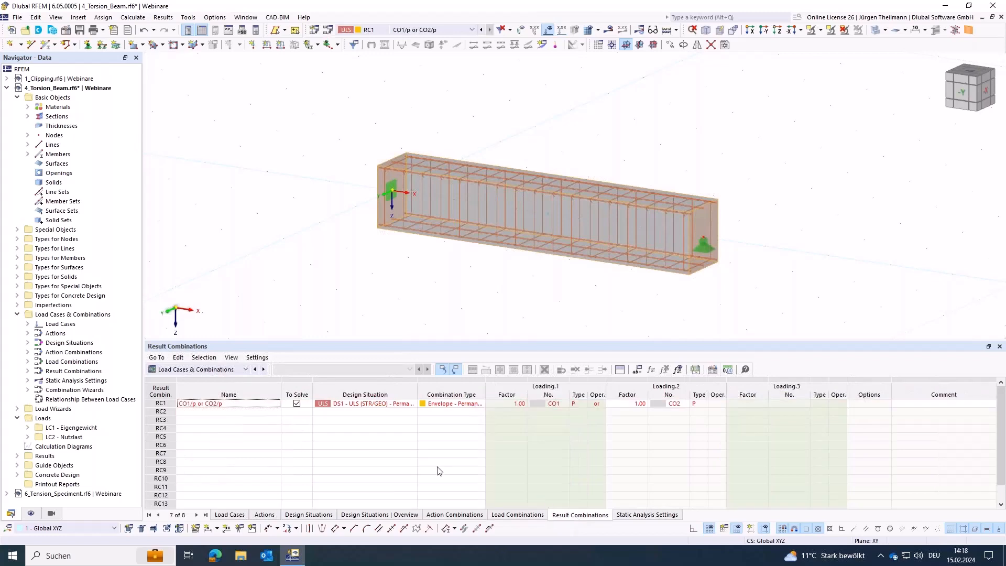
click(194, 406)
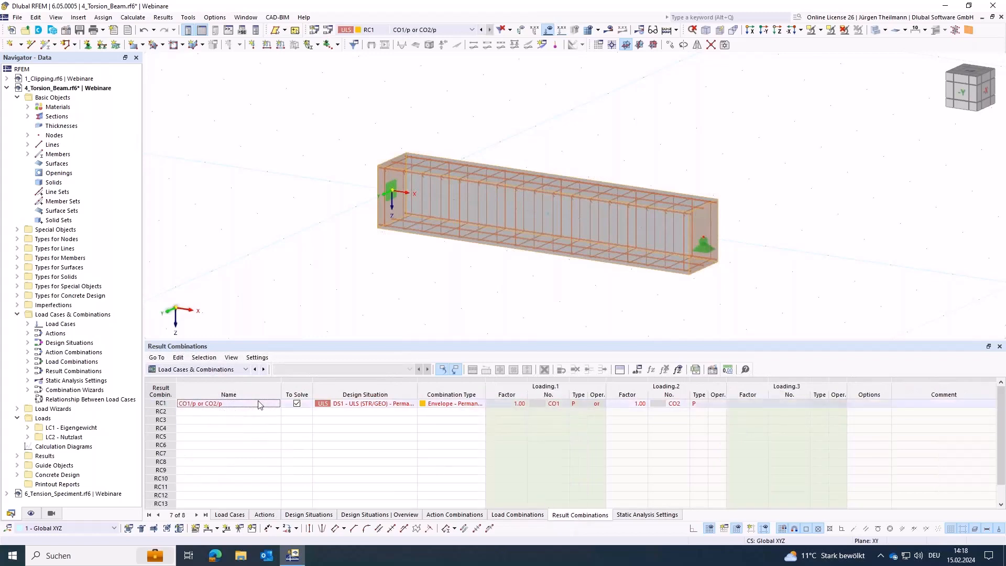
click(163, 411)
click(161, 403)
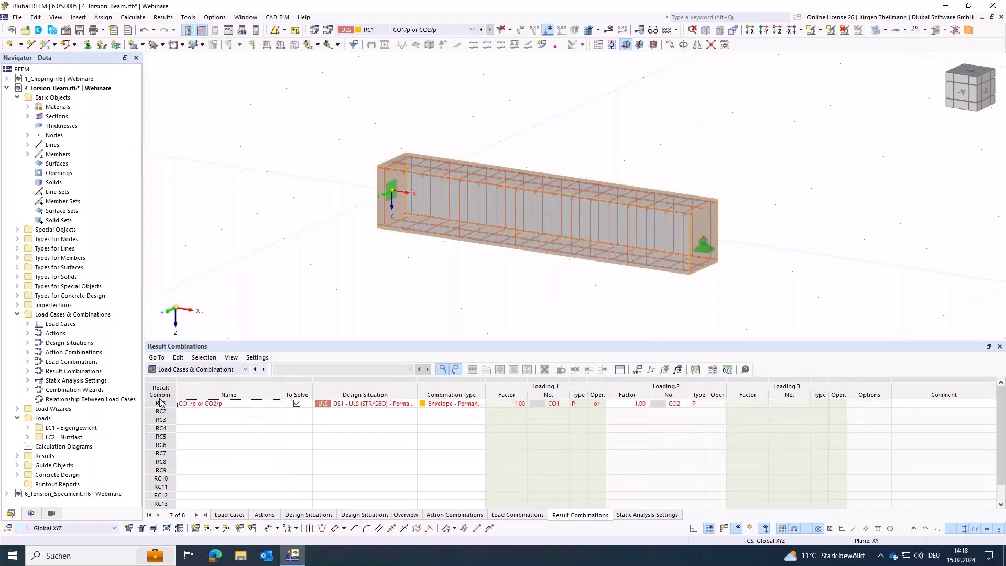
click(168, 403)
click(161, 404)
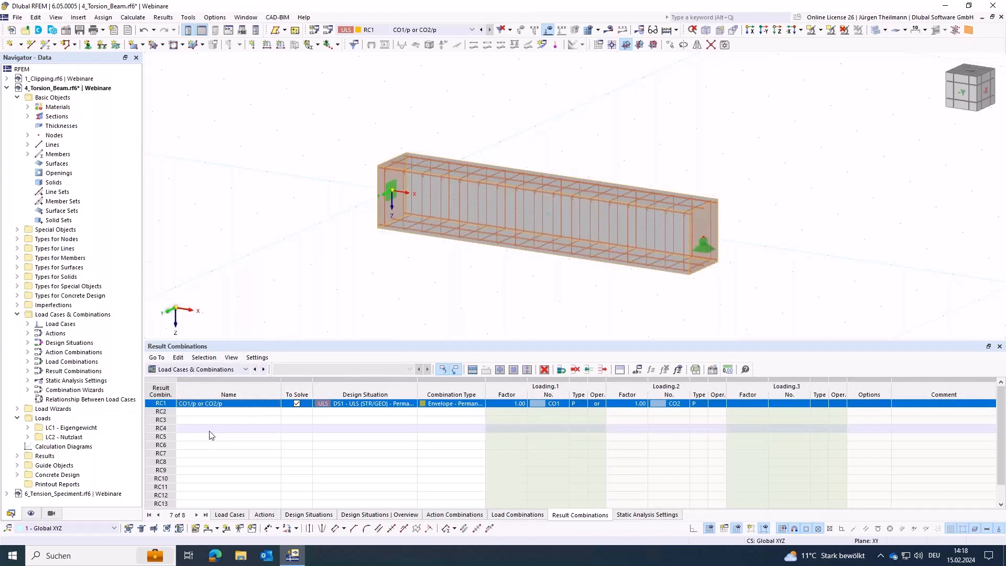
click(579, 370)
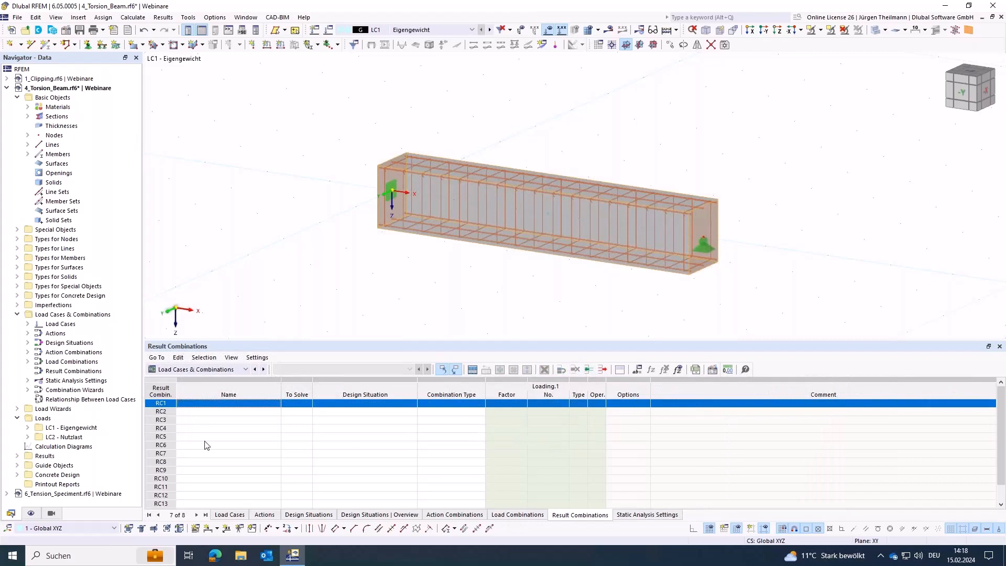
Remove the two empty leading rows from the load combinations table so the remaining combinations move up to CO1
click(518, 515)
click(164, 403)
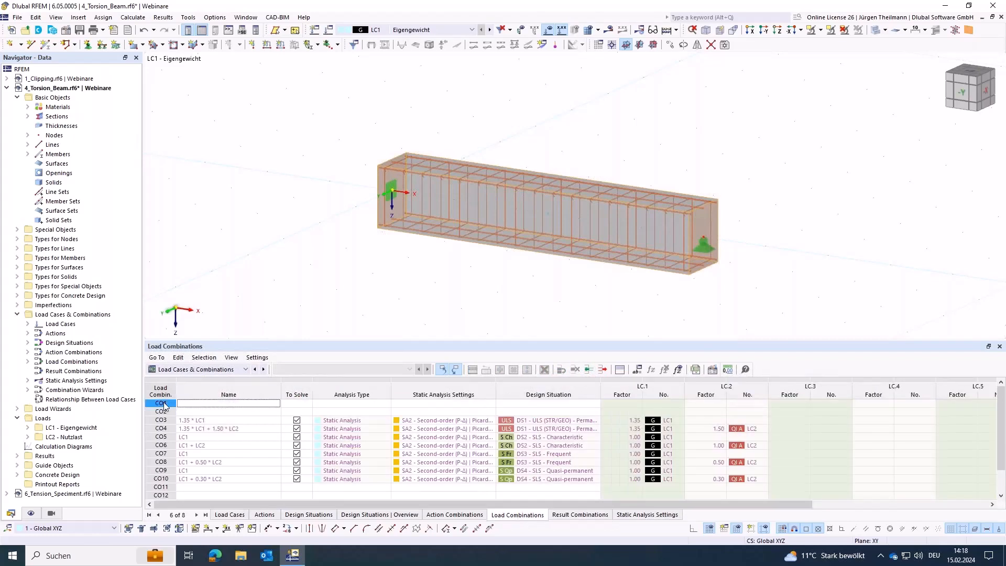
click(164, 403)
click(161, 411)
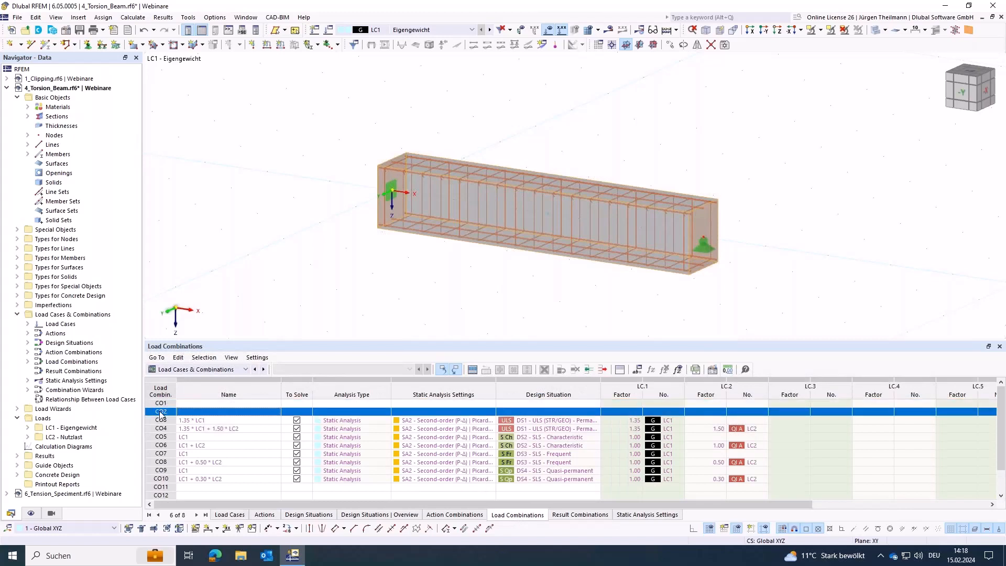
click(161, 403)
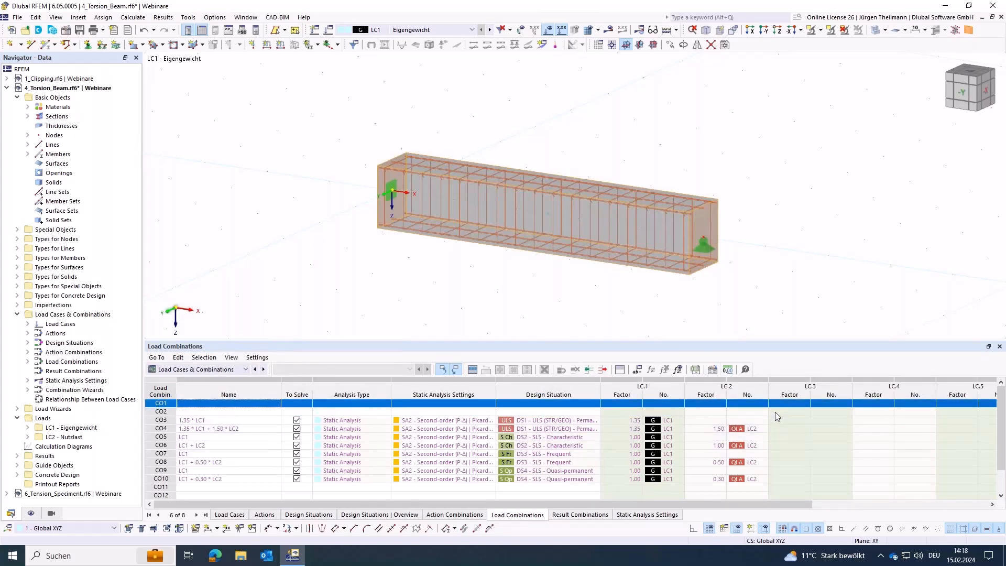
click(603, 369)
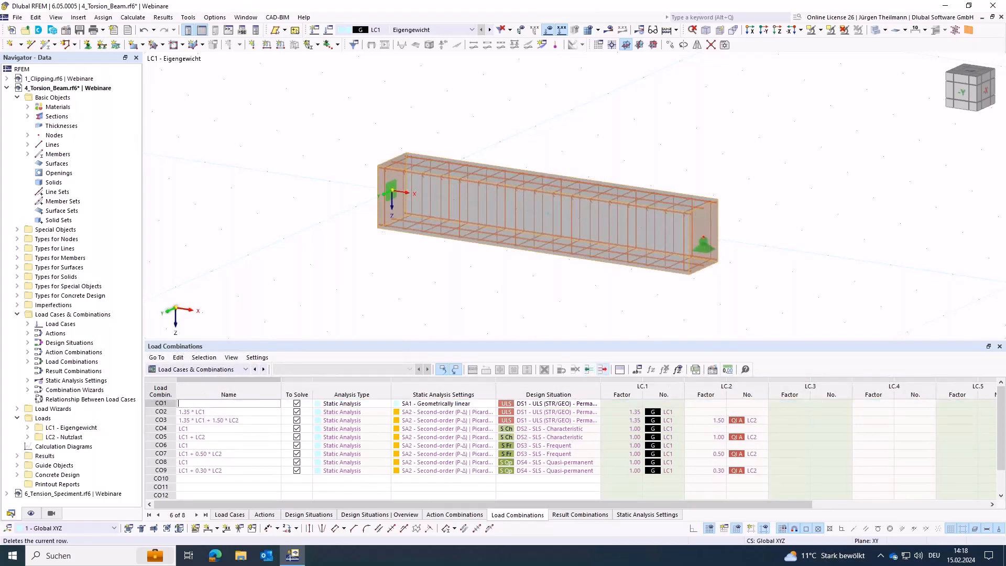
click(602, 369)
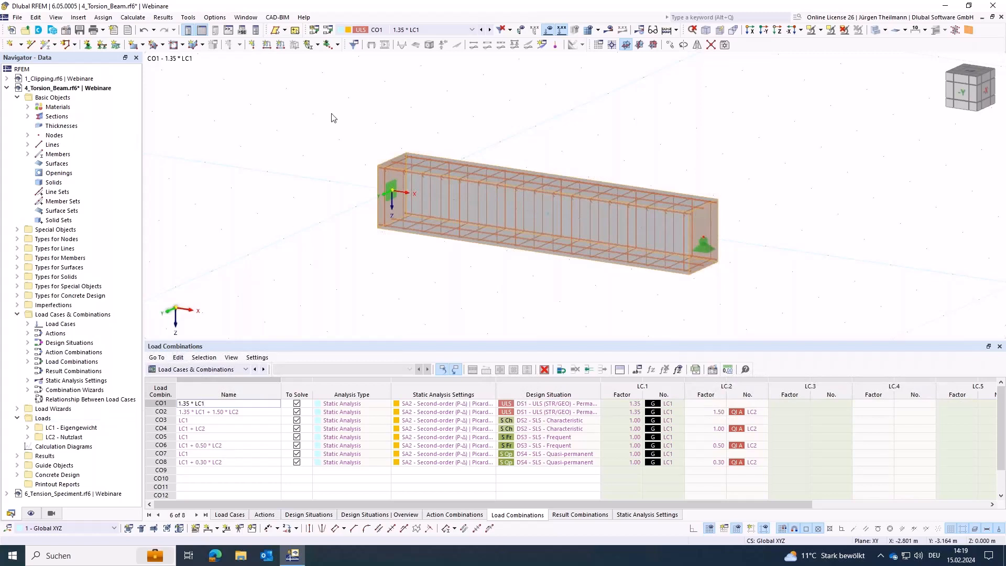
Display the concrete design results and expand the required longitudinal reinforcement results on members
click(219, 369)
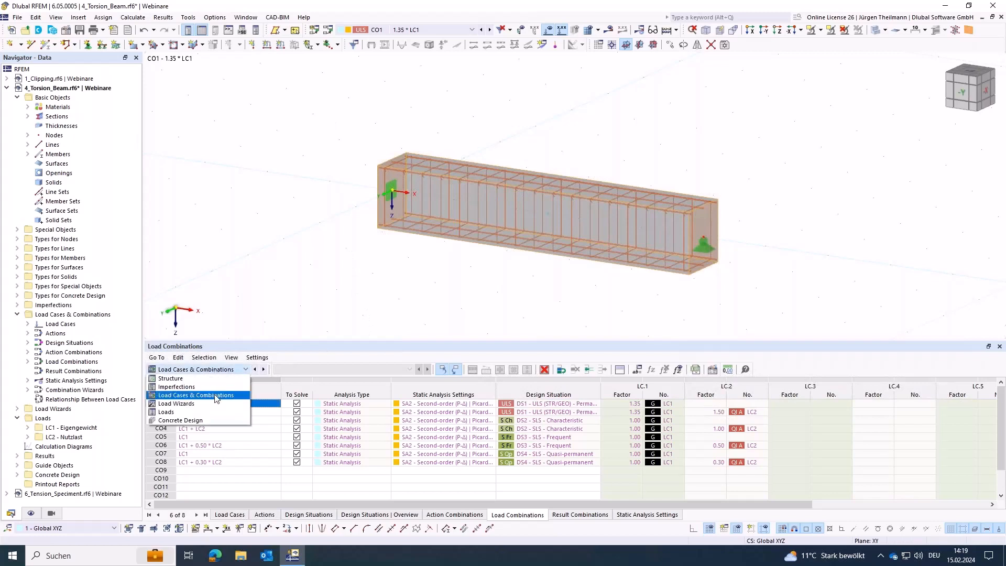
click(209, 420)
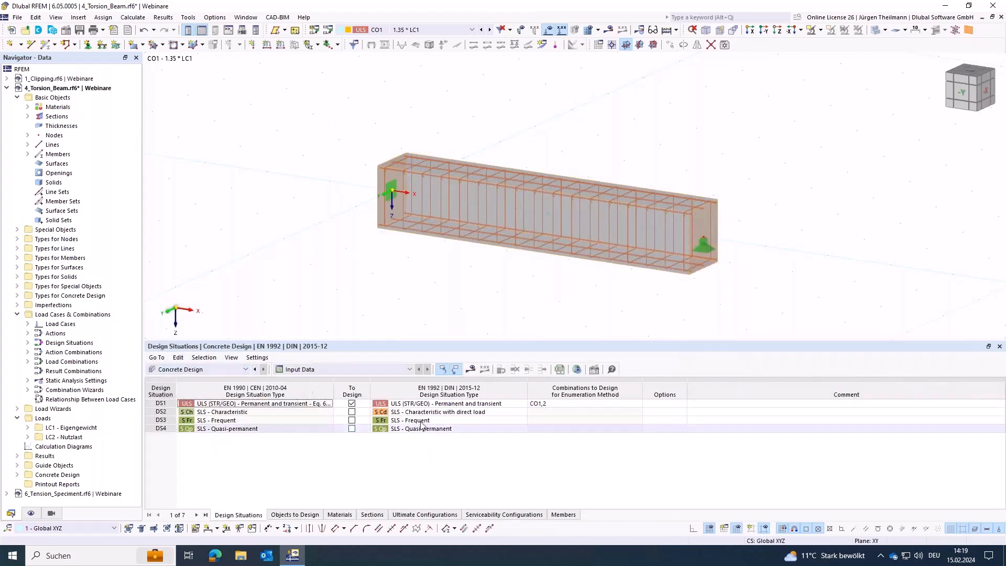
click(471, 371)
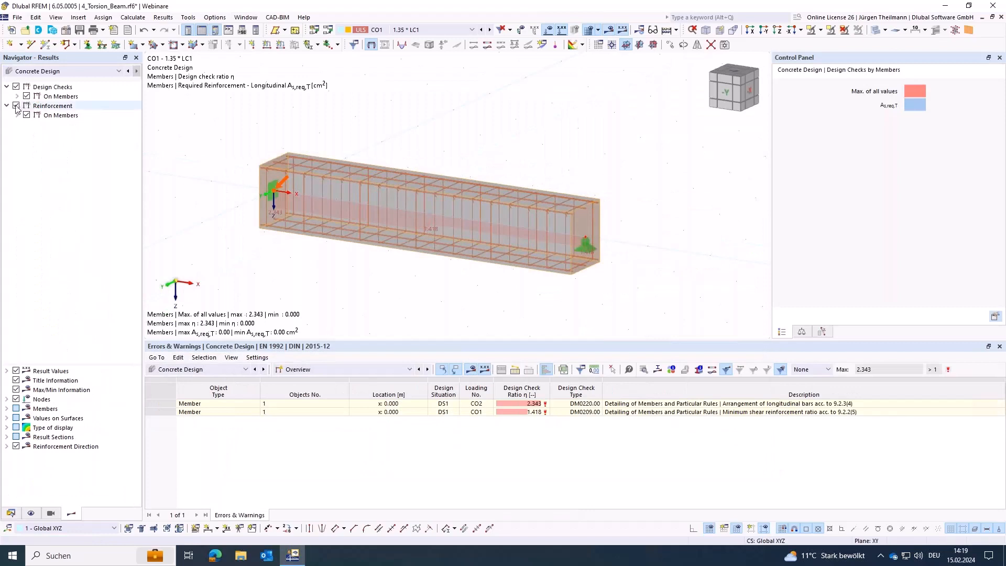
click(19, 116)
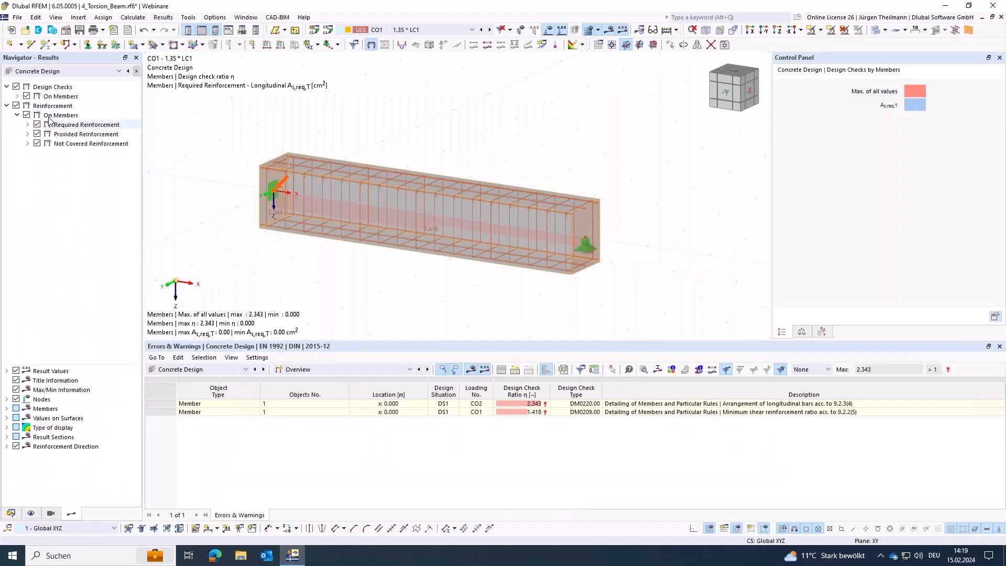
click(28, 124)
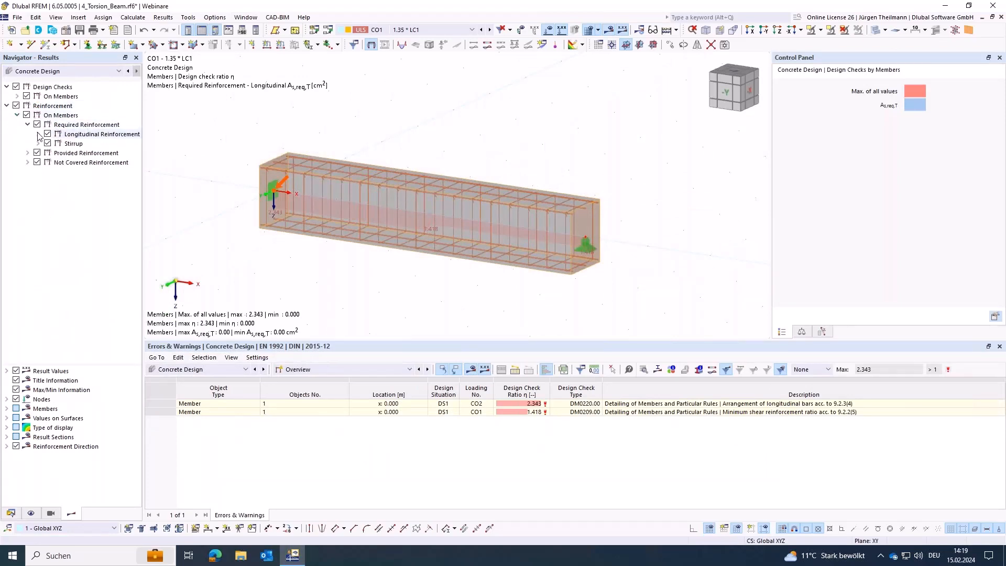
click(38, 135)
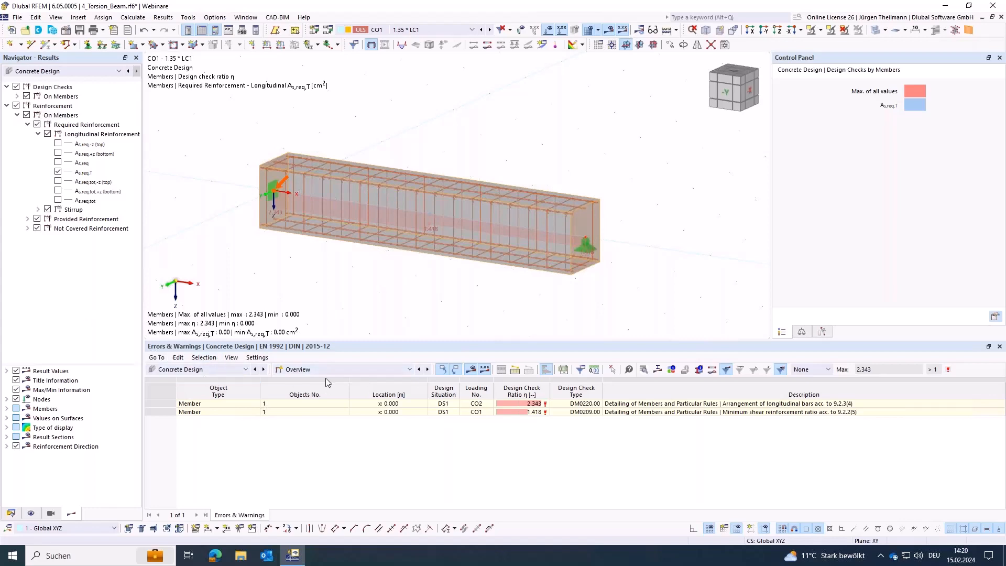
Check whether torsional moments are considered in the Standard ultimate configuration of the concrete design, leaving the configuration without changes
click(339, 370)
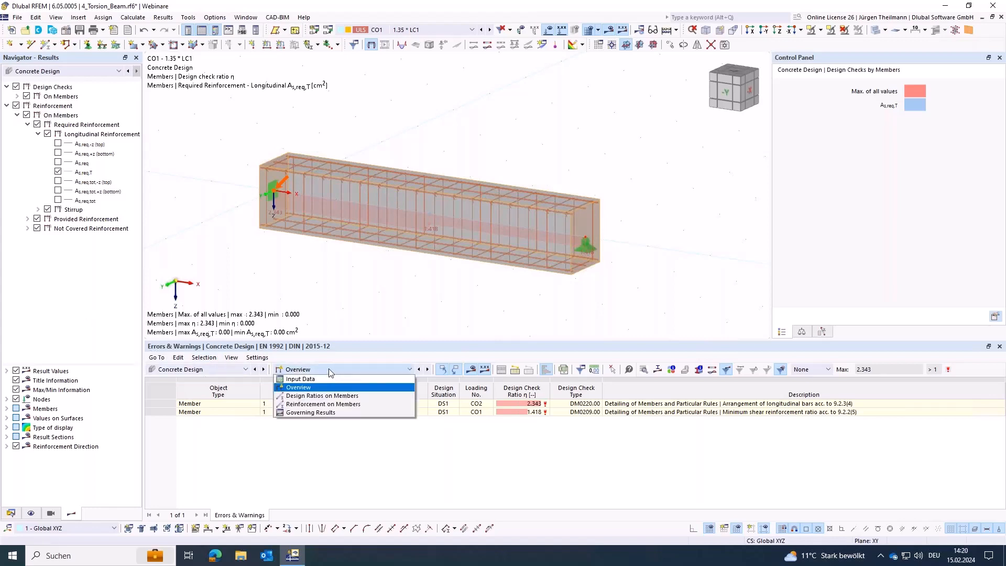
click(300, 378)
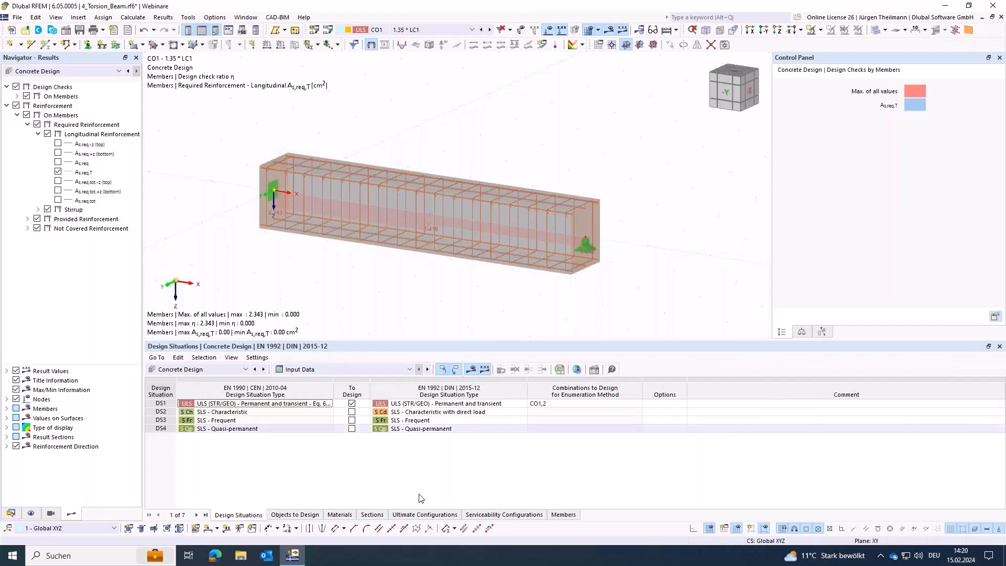
click(398, 517)
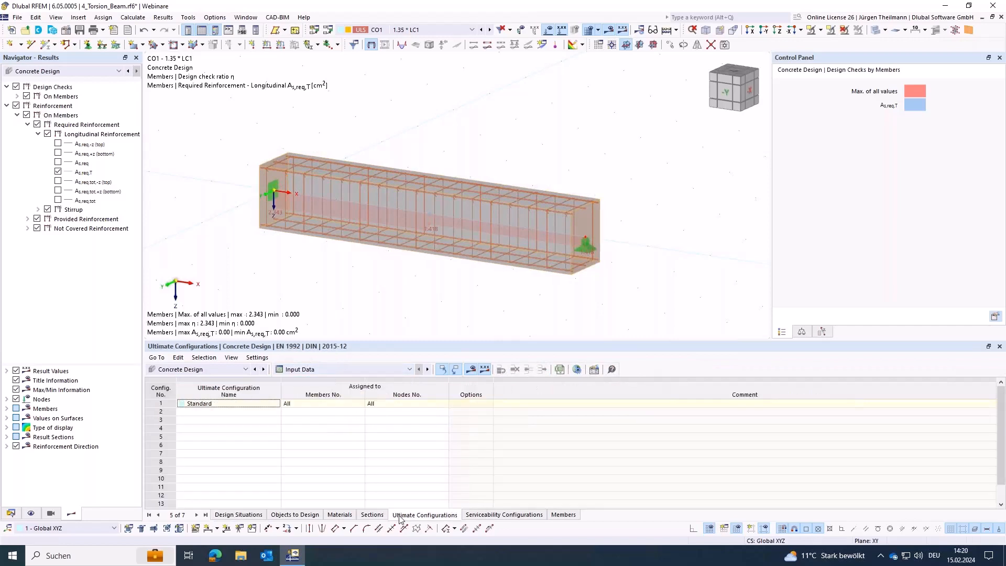
double_click(163, 406)
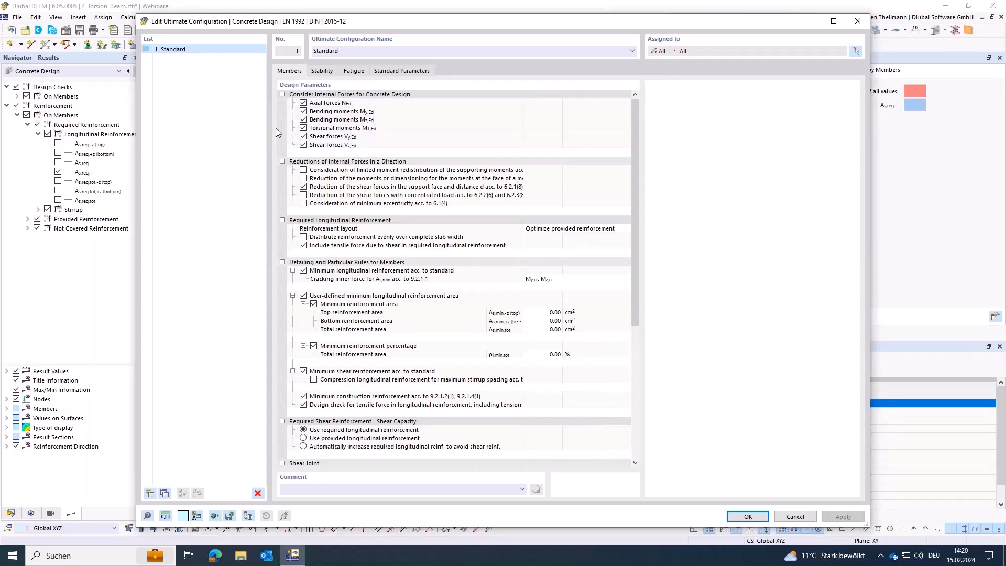
click(382, 127)
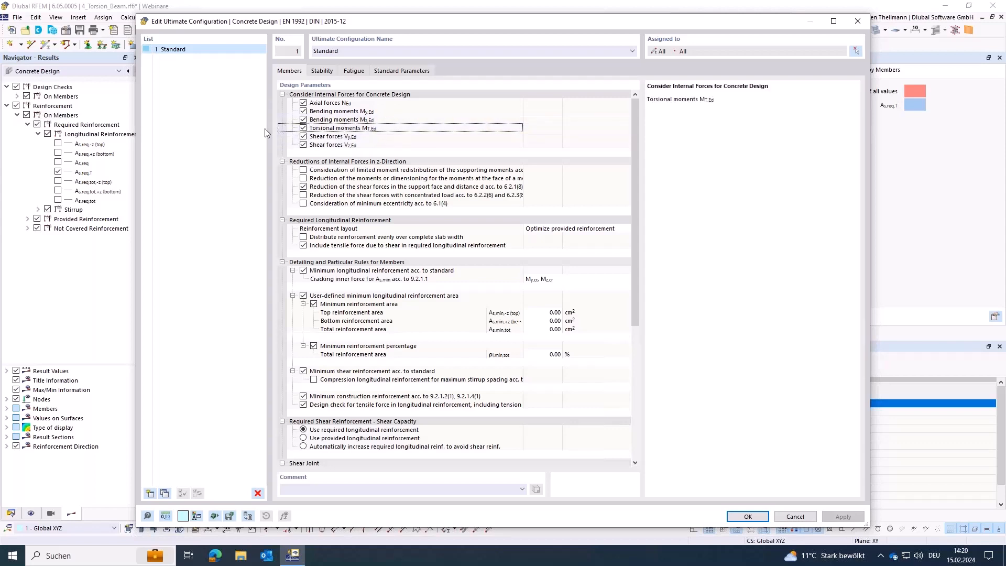
click(794, 516)
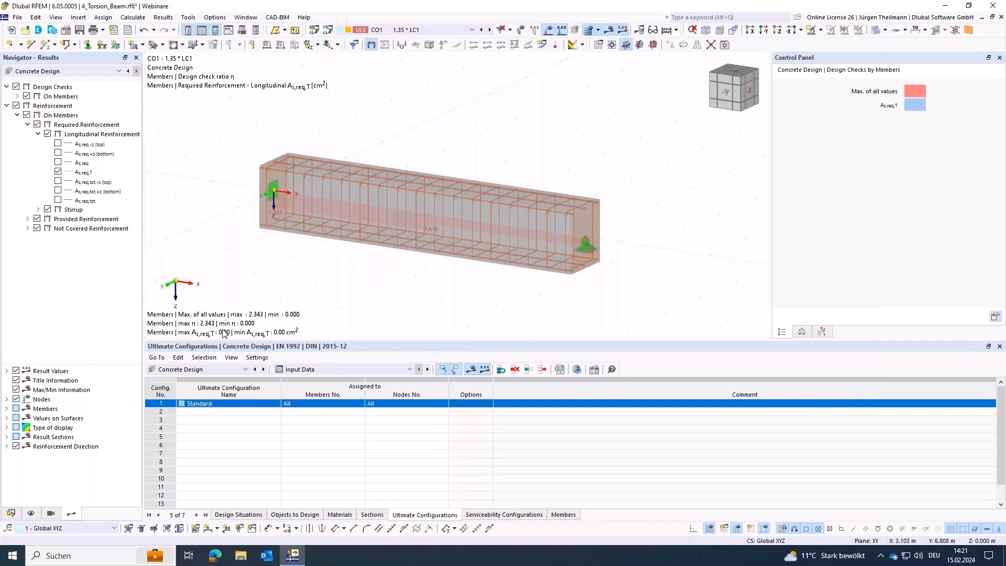
Review the design ratios on members by design situation and the required reinforcement on members by location
click(353, 369)
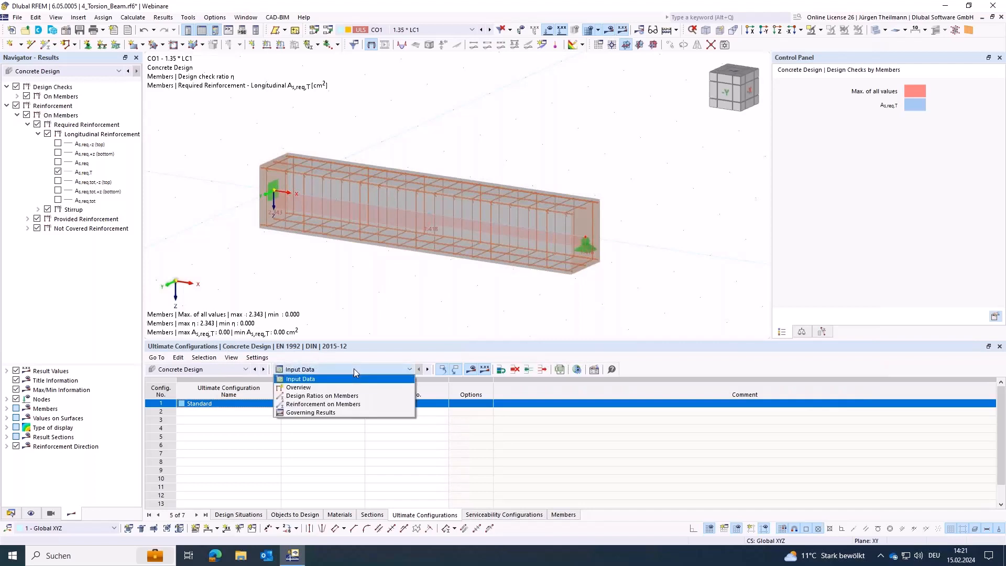
click(350, 395)
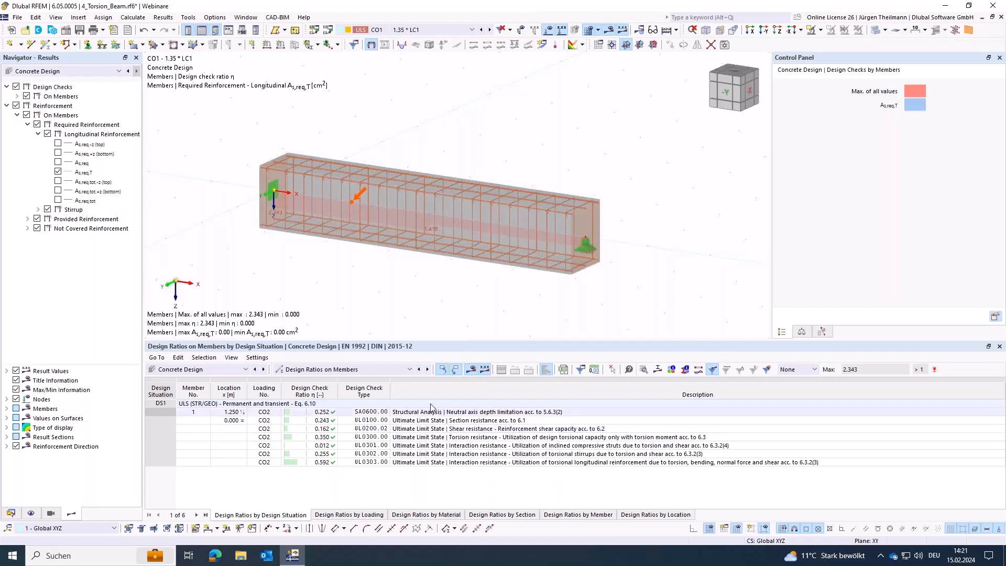
click(397, 370)
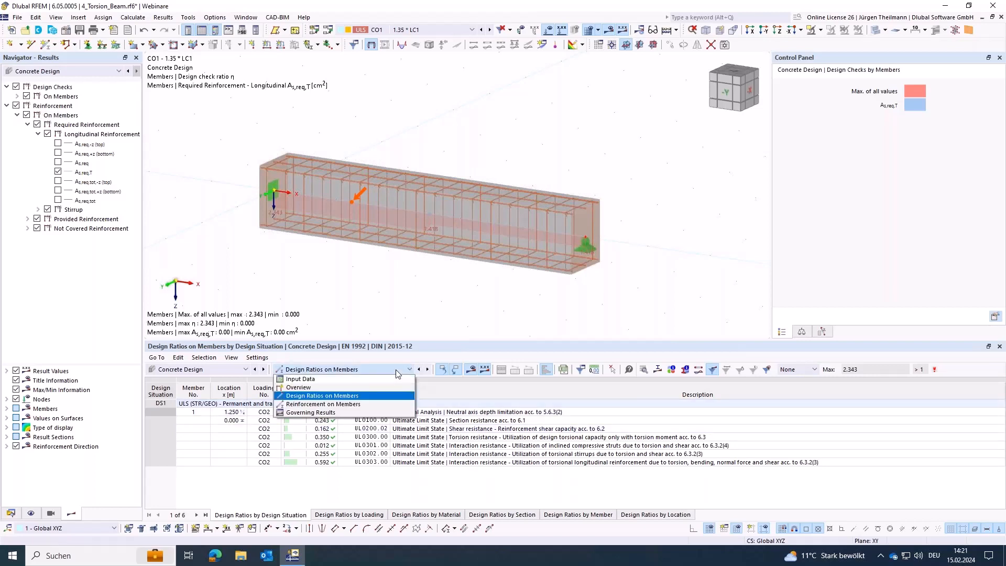
click(340, 404)
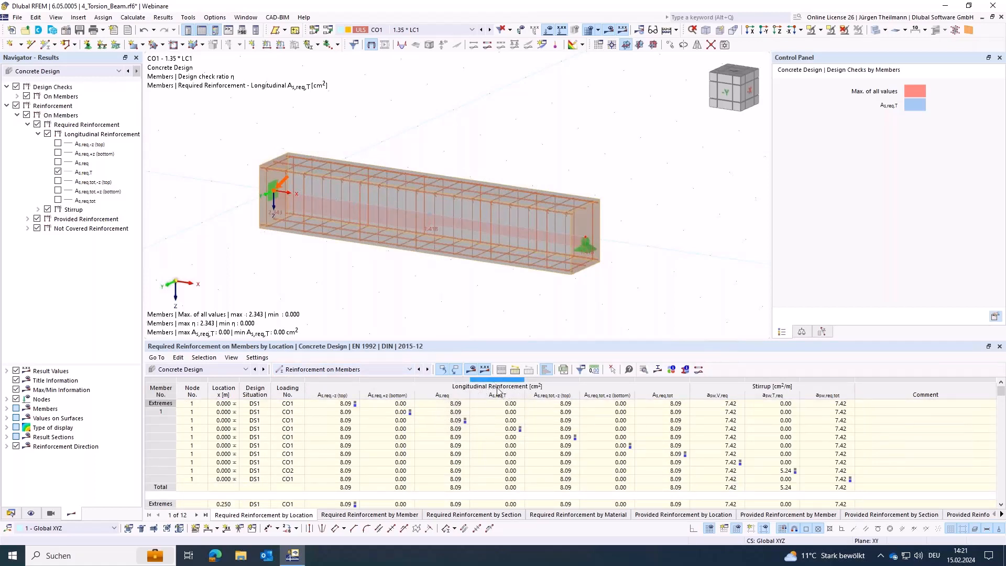
Examine the CO2 design check details for required longitudinal torsion reinforcement at x = 0.000 m, including the Equation 6.31 check
click(488, 471)
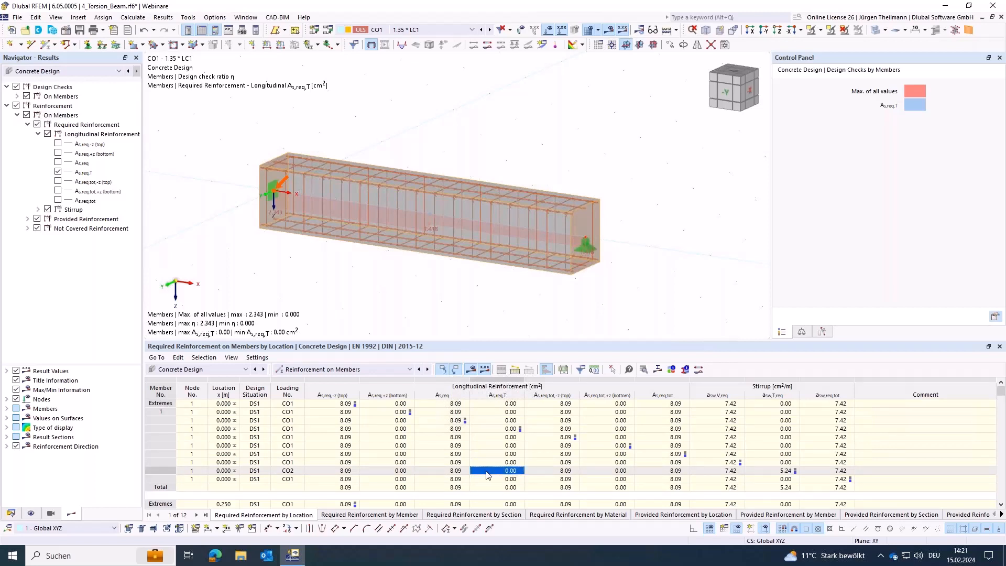
double_click(487, 471)
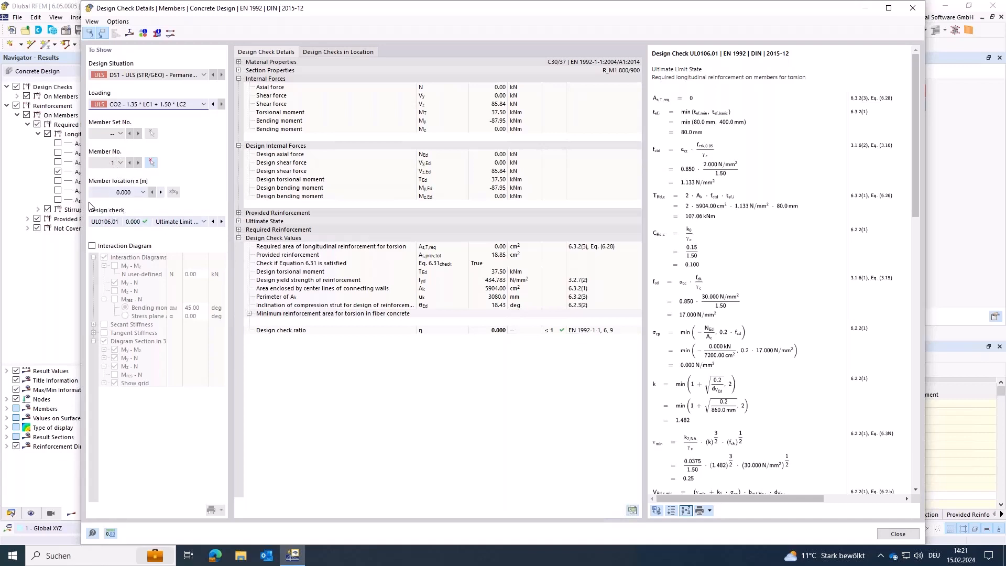
click(160, 222)
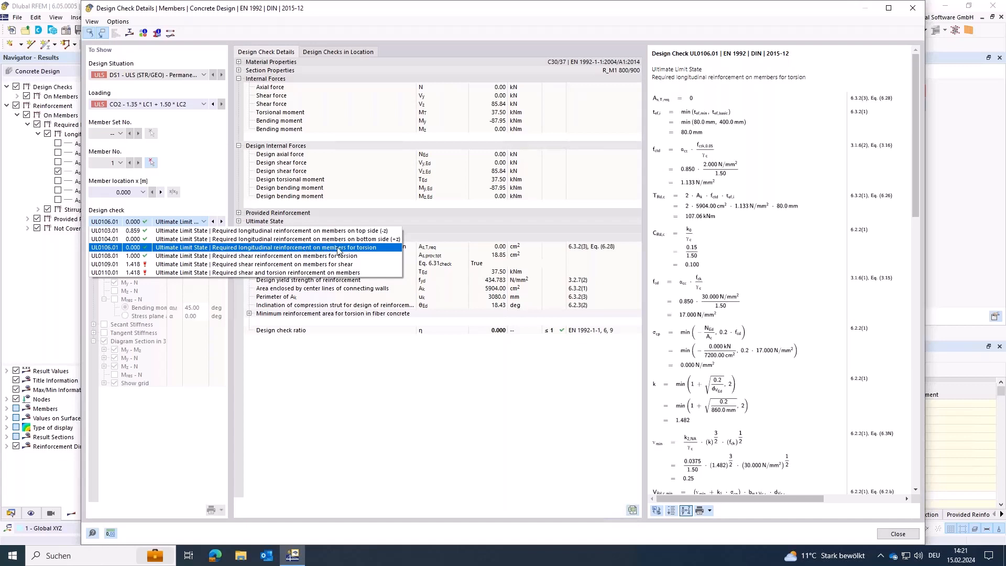
click(183, 249)
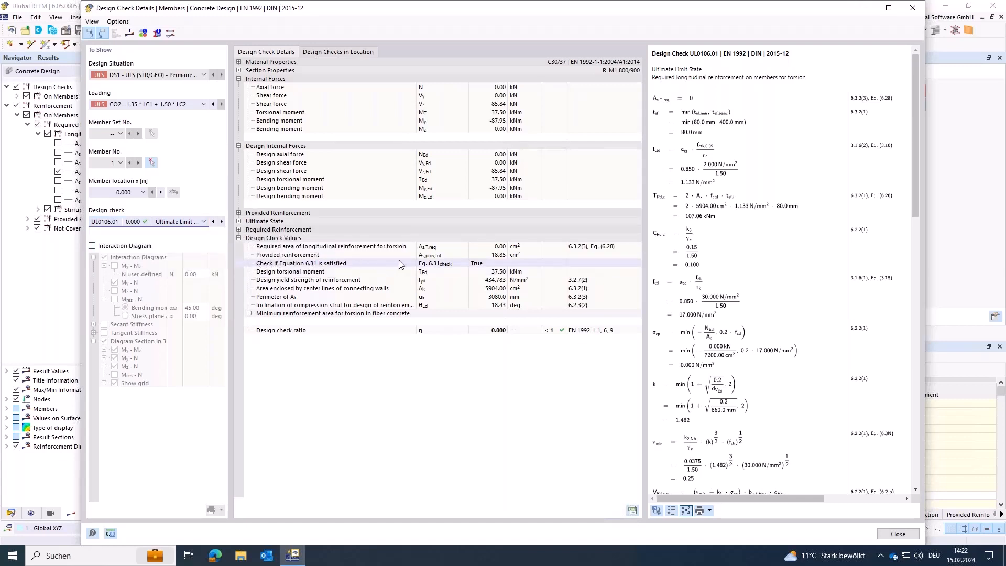
click(522, 264)
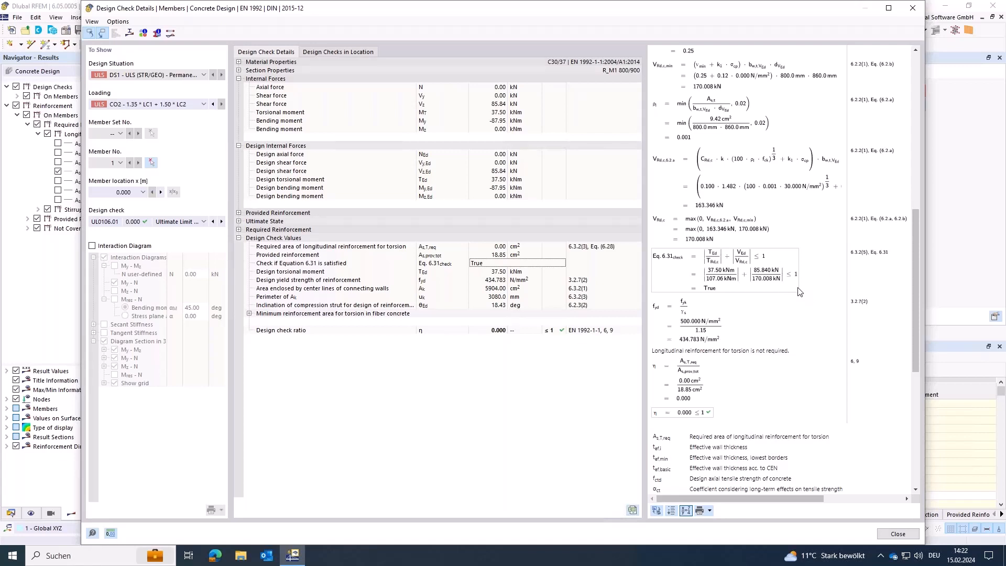
click(897, 534)
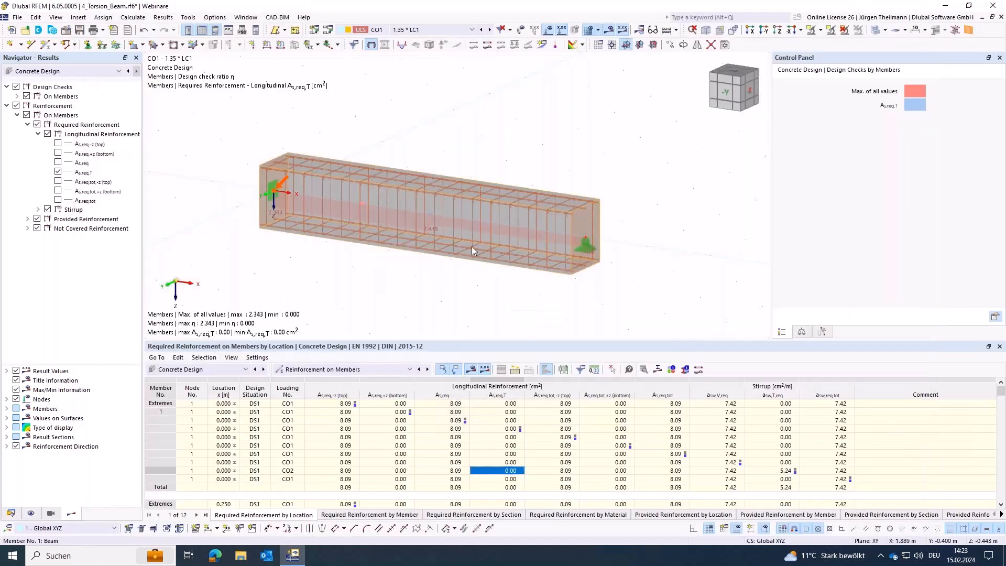
Change the material of the beam member's R_M1 800/900 section to 3 - C12/15 and recalculate the concrete design
double_click(420, 210)
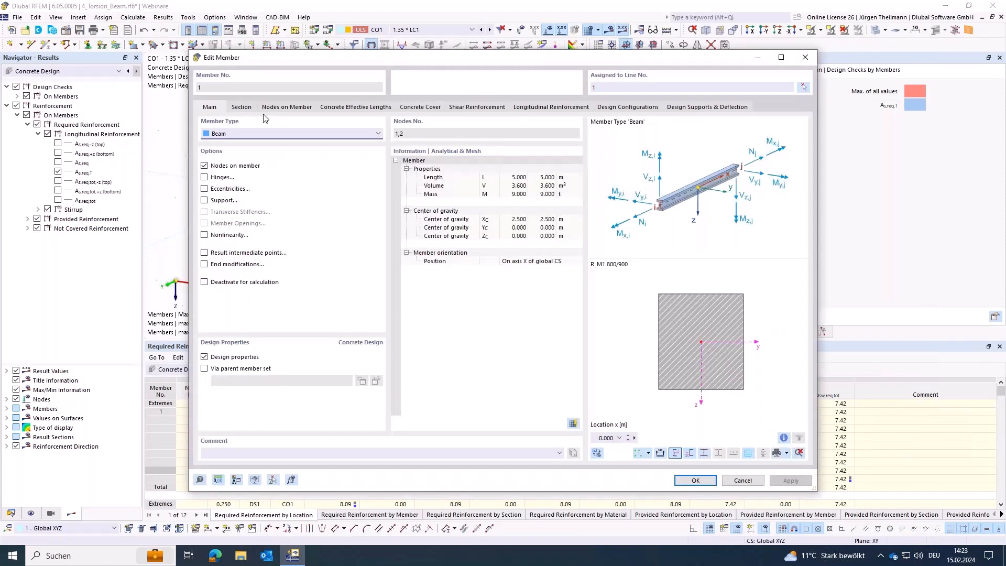
click(241, 108)
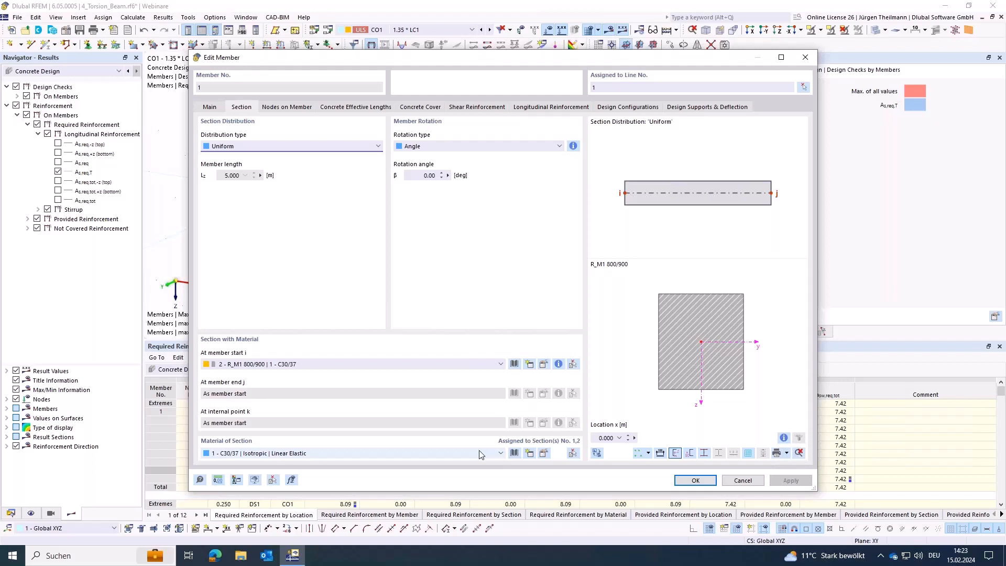
click(501, 452)
click(236, 479)
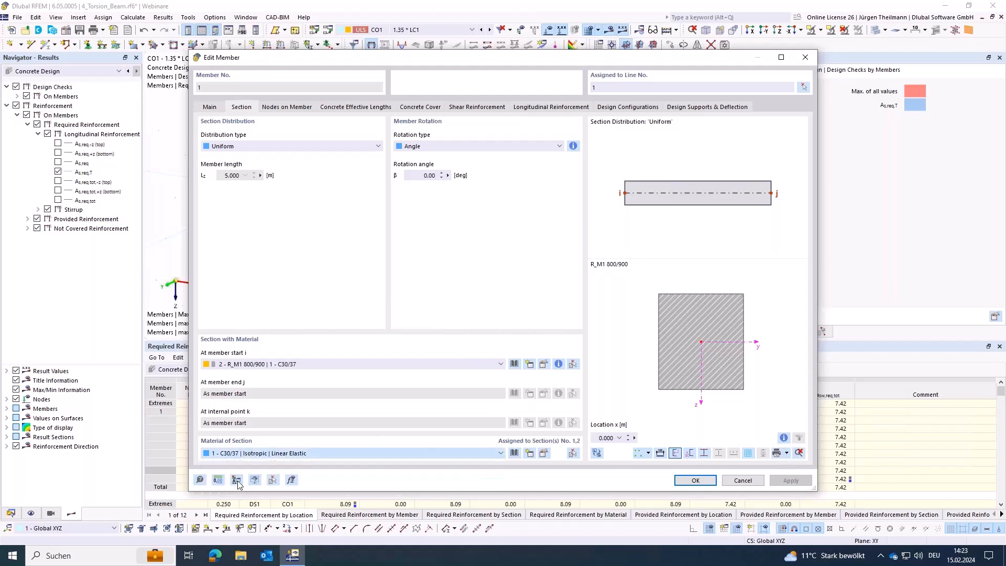
click(701, 482)
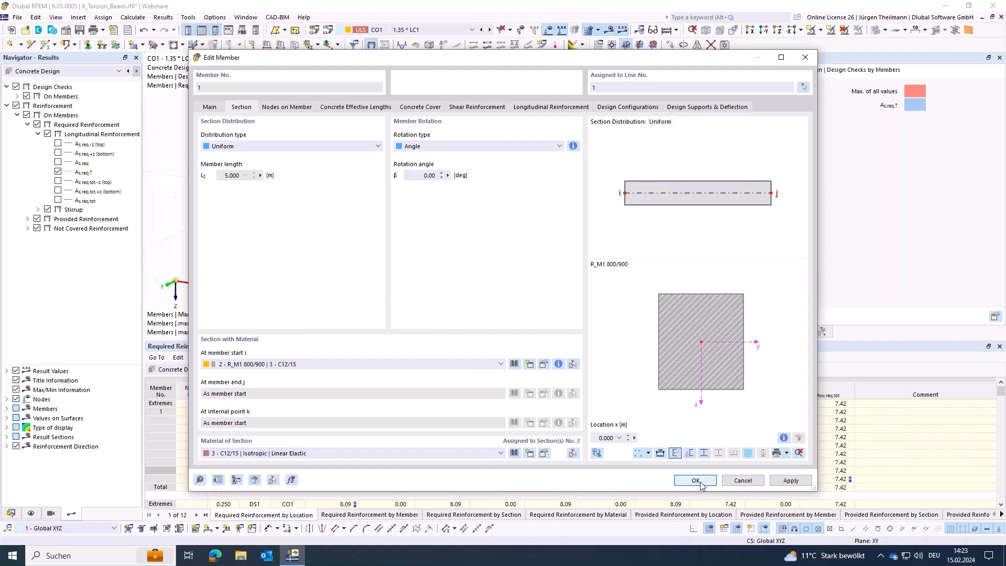
click(542, 321)
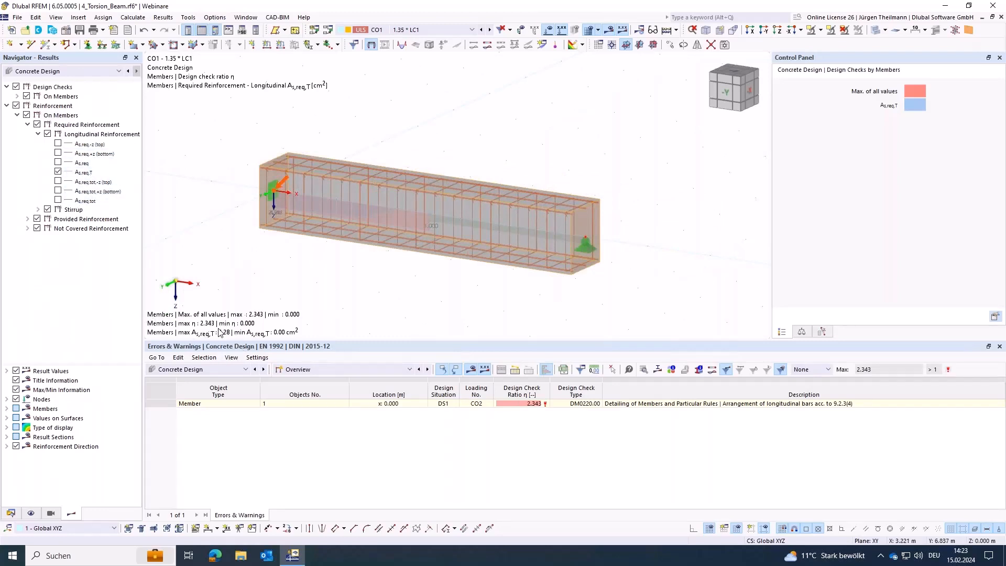
Show the required reinforcement on members by location and select the CO2 longitudinal torsion reinforcement value at node 1
click(367, 370)
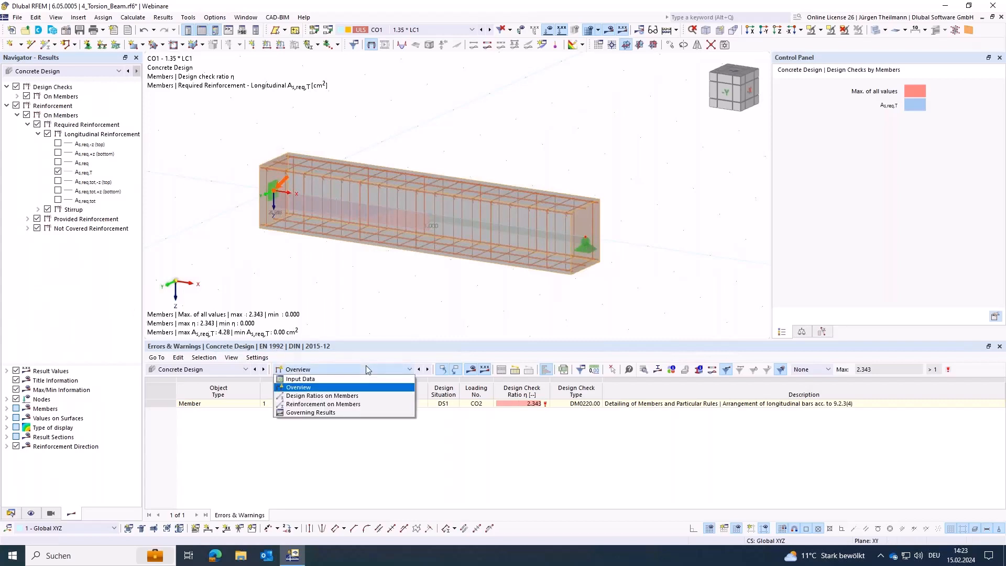
click(312, 404)
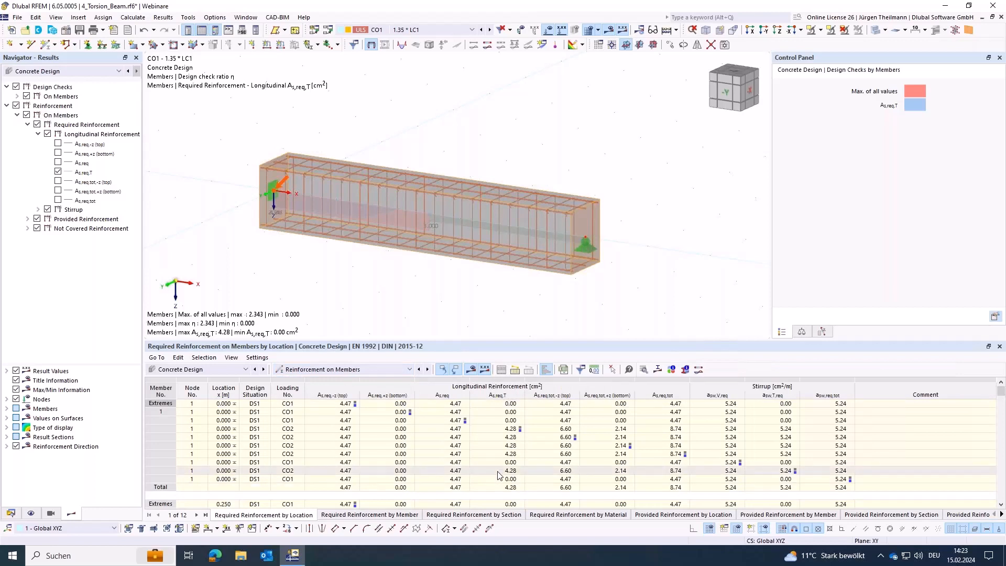
click(502, 471)
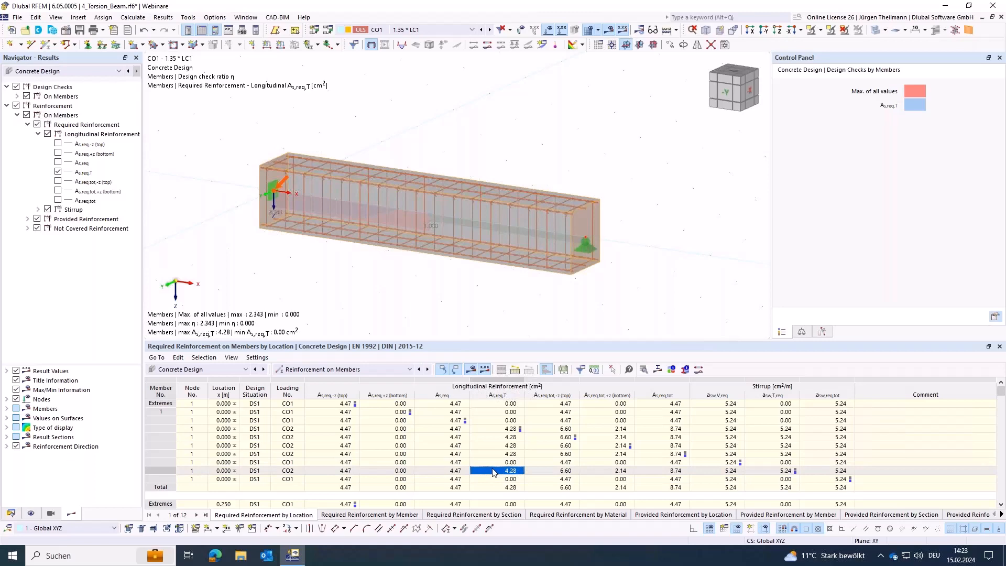
Examine the Equation 6.31 check in the design check details of the CO2 longitudinal torsion reinforcement at node 1
double_click(493, 471)
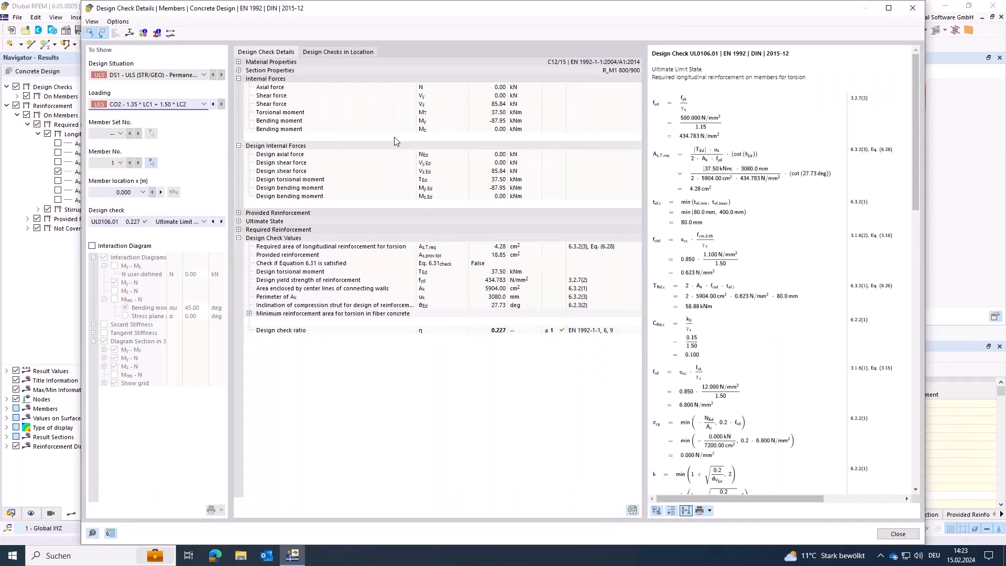
click(352, 266)
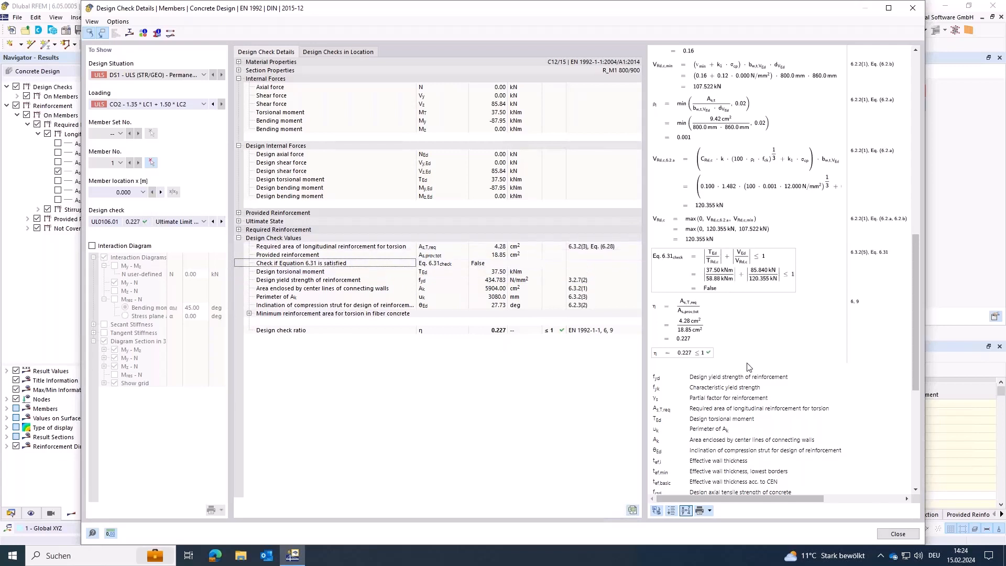
click(896, 533)
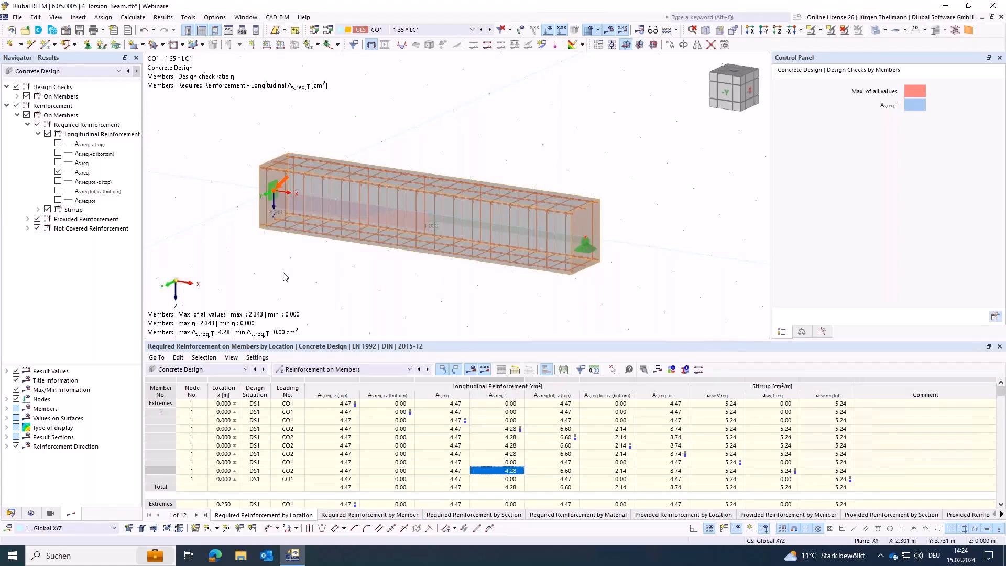
Collapse the 4_Torsion_Beam model's data tree and switch to the 6_Tension_Speciment.rf6 model
click(11, 513)
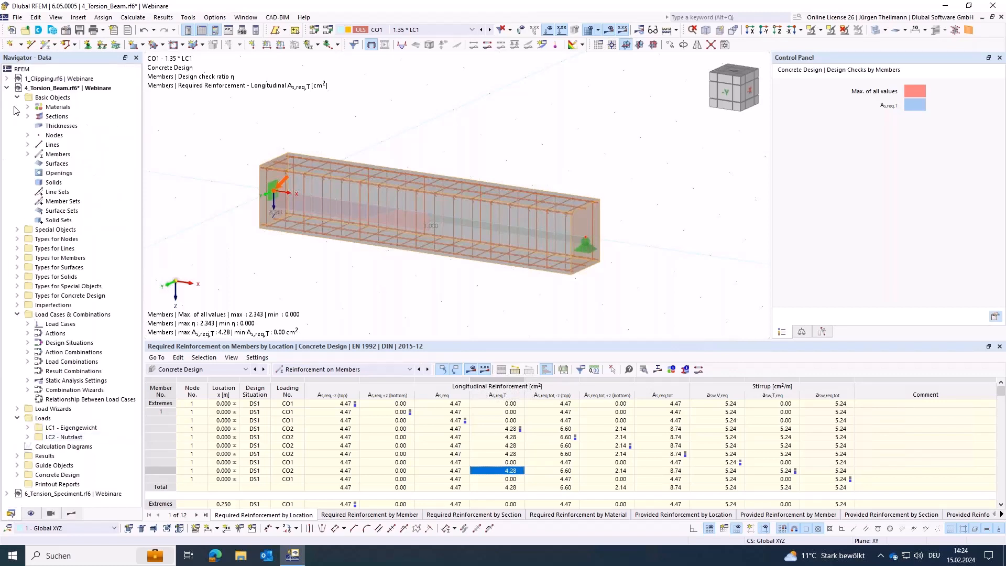
click(7, 88)
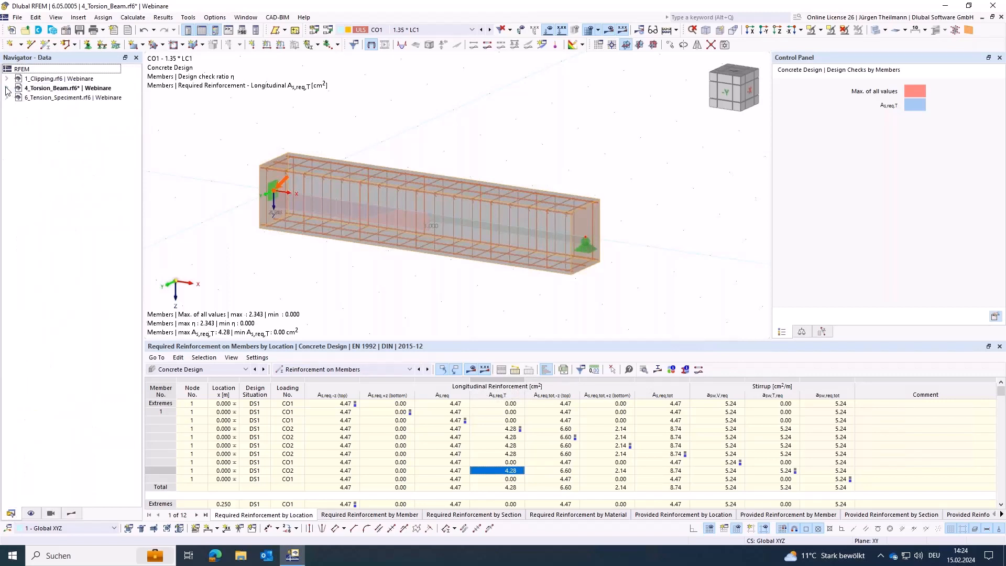
click(36, 98)
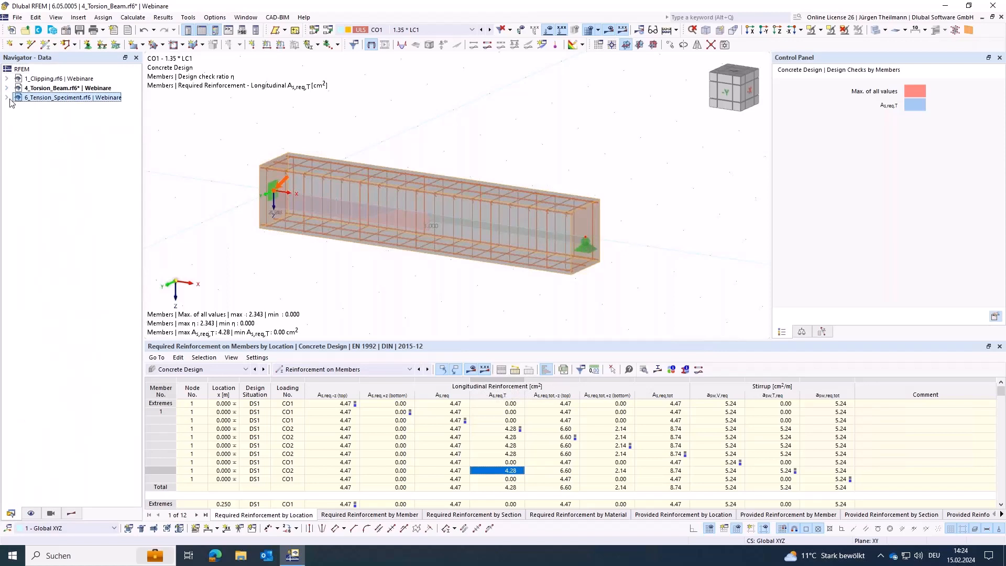
double_click(52, 98)
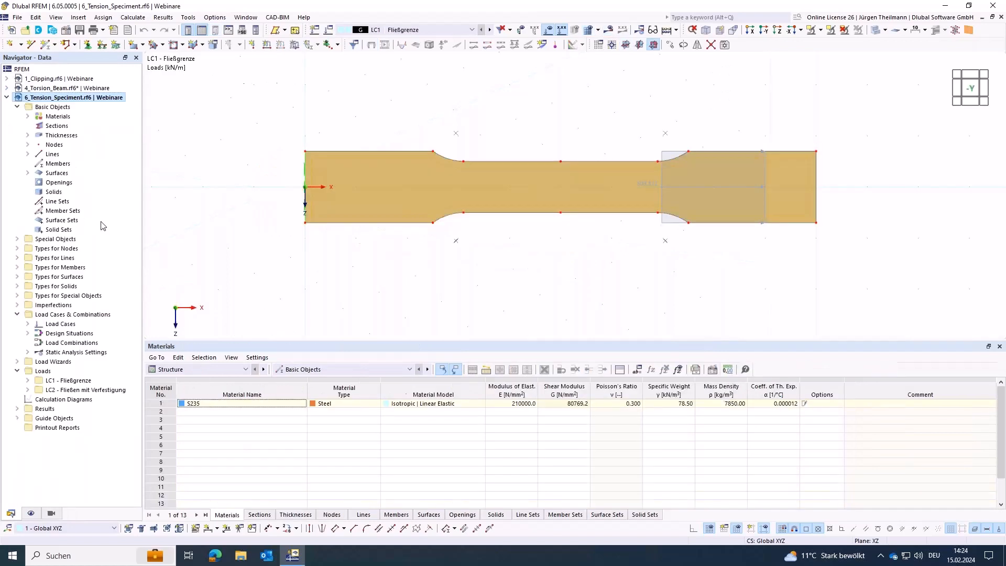
click(266, 159)
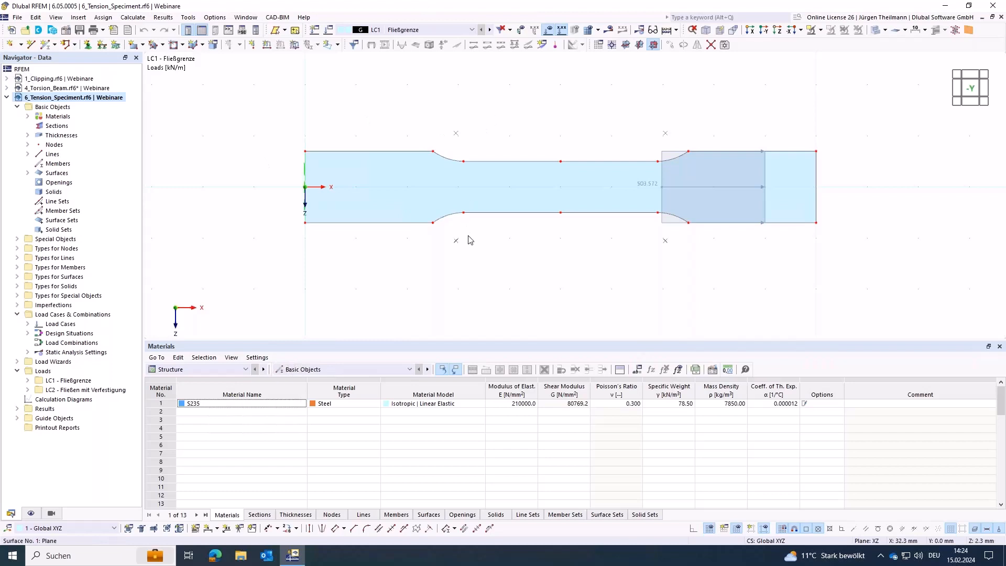
Rename load case LC1 as Yield Stress
middle_drag(564, 307, 475, 308)
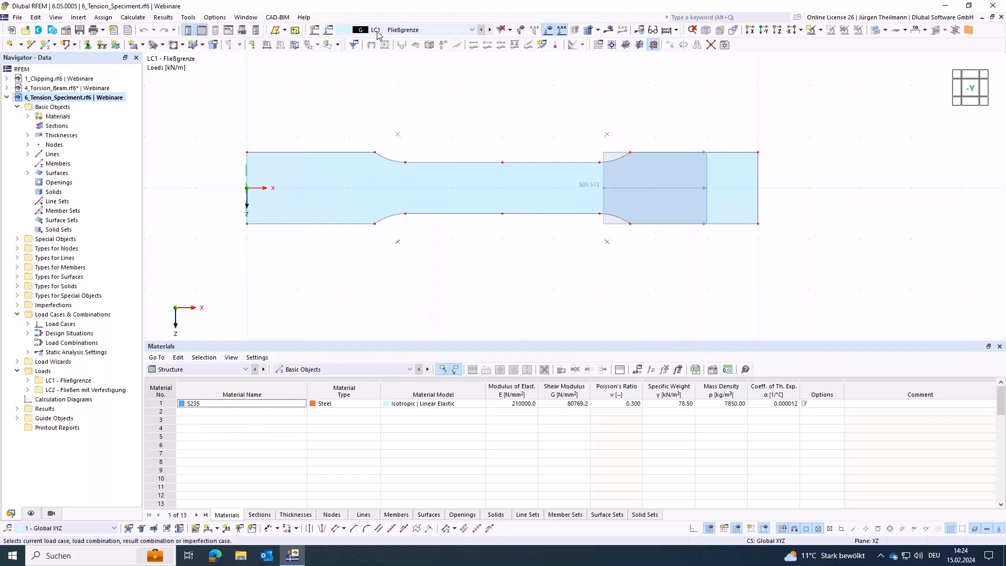
click(329, 30)
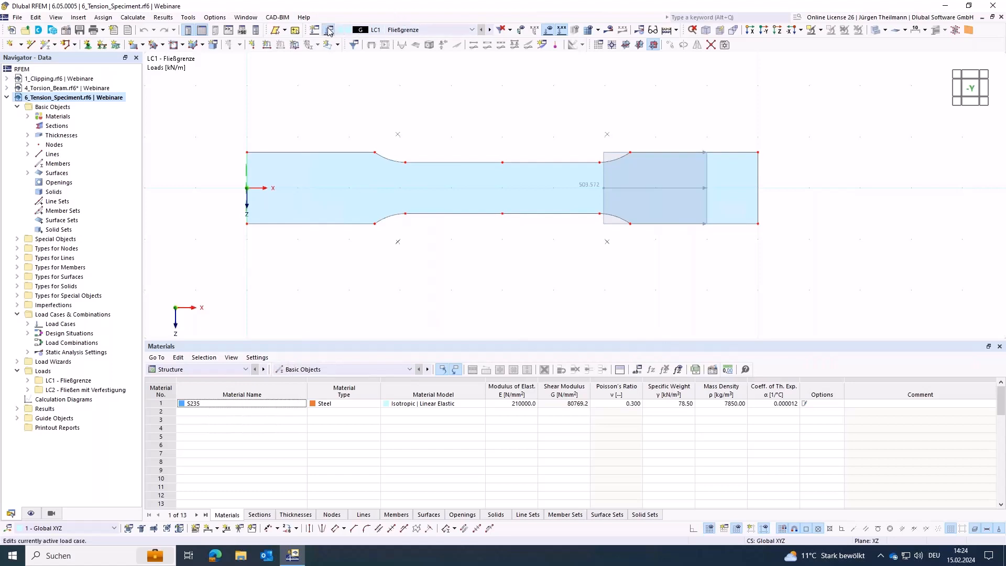
drag(382, 94, 346, 99)
text(Yield Str)
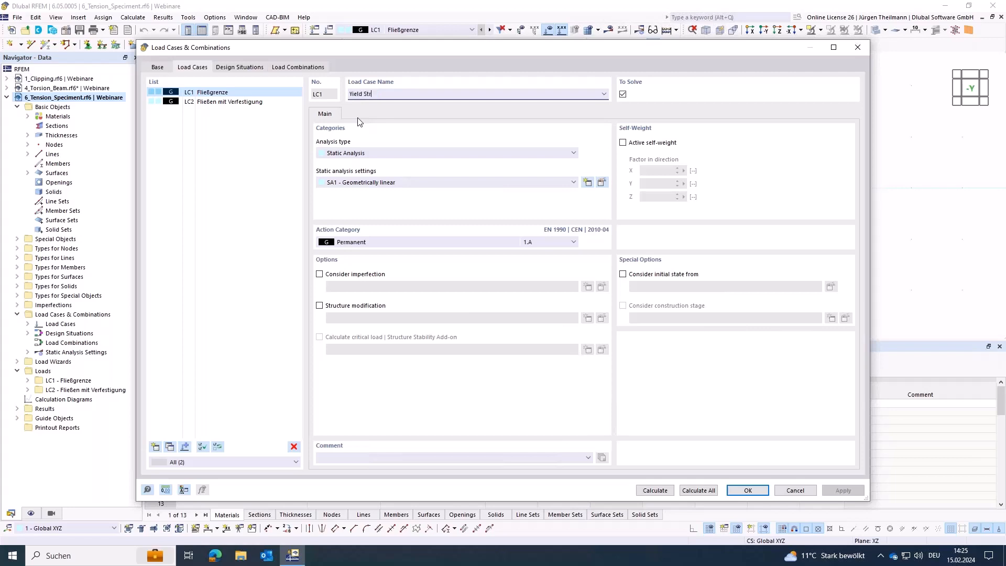
key(Tab)
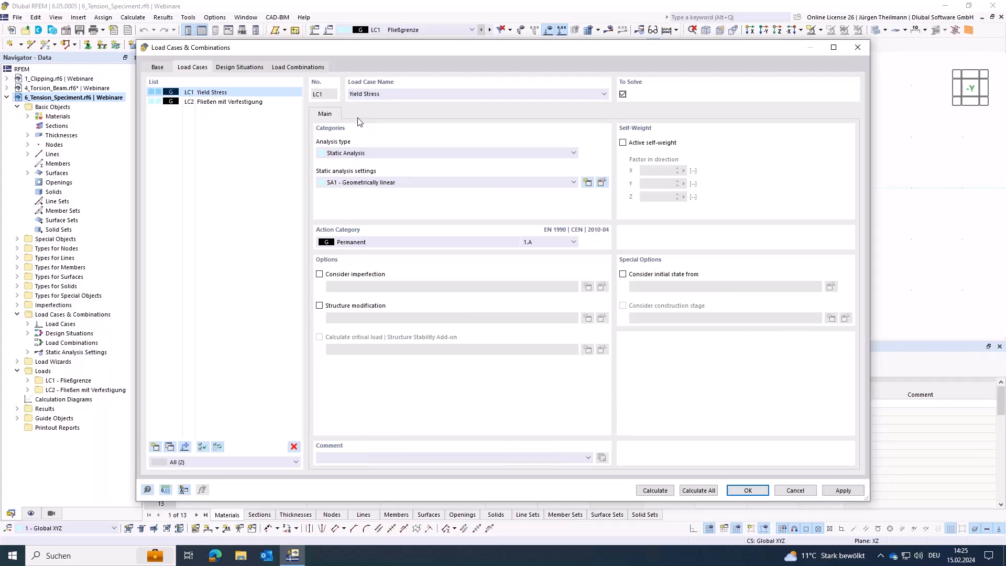
Rename load case LC2 as Plastic Deformation and apply the load case changes
click(225, 102)
click(436, 97)
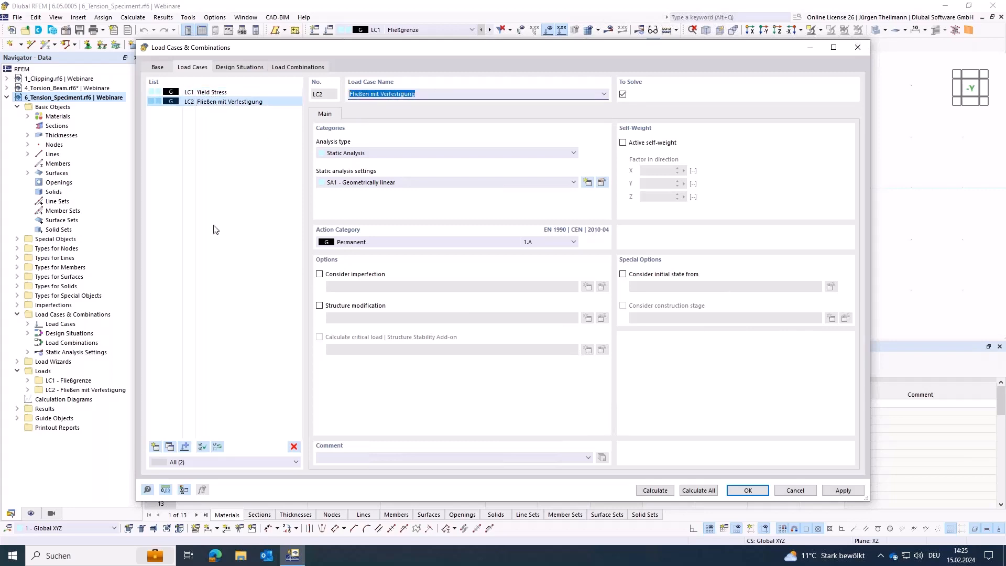
text(Plastic Deformation)
key(Tab)
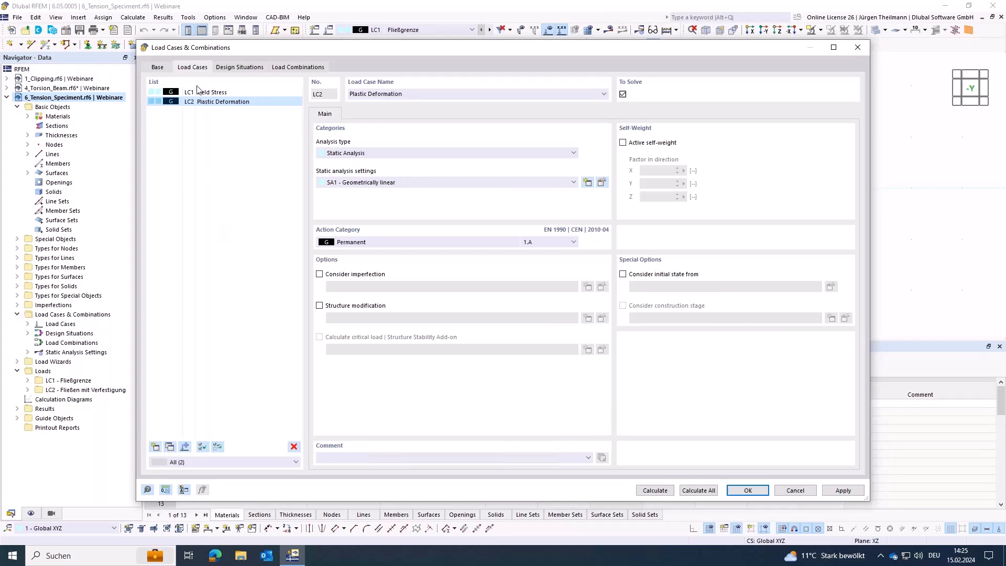
click(215, 93)
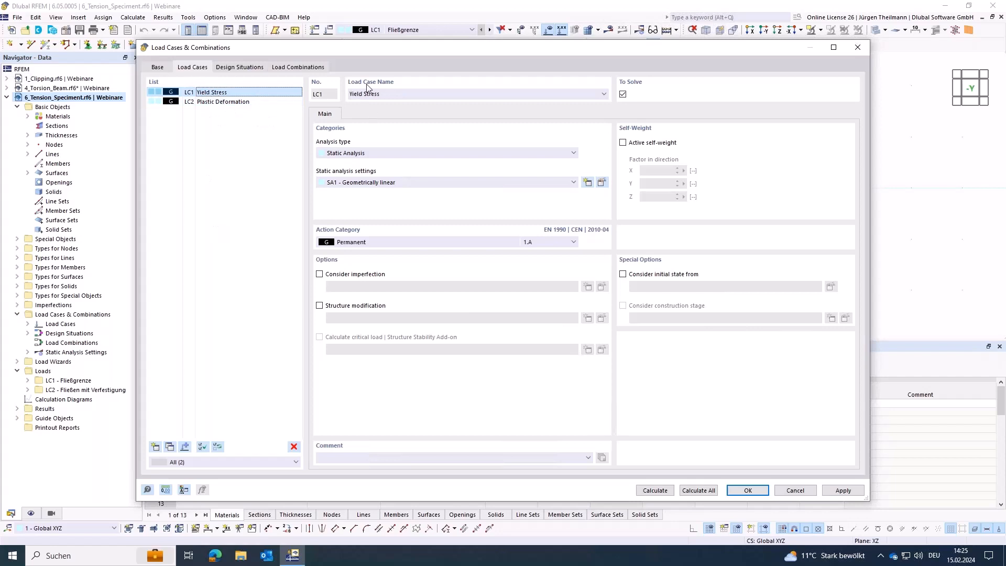
click(748, 491)
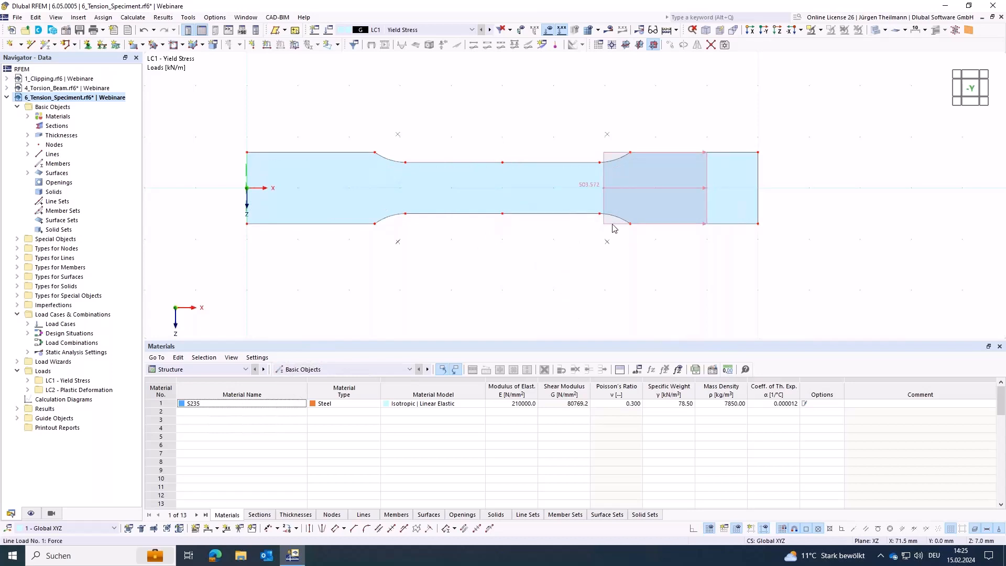
Review the stress comment of the LC1 line load on line 5 and set the load to display on the opposite side
mouse_move(615, 227)
double_click(615, 227)
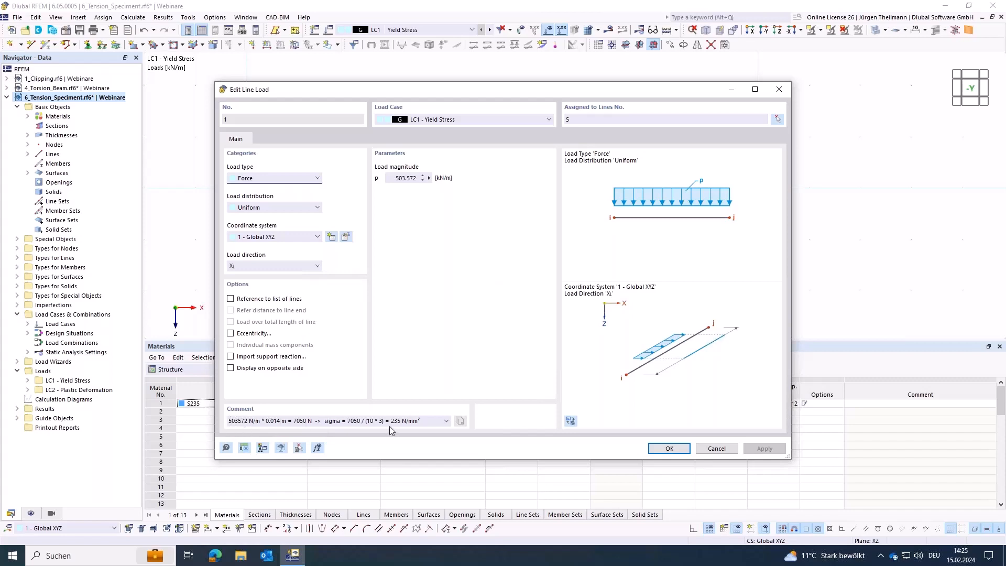
drag(392, 421, 399, 420)
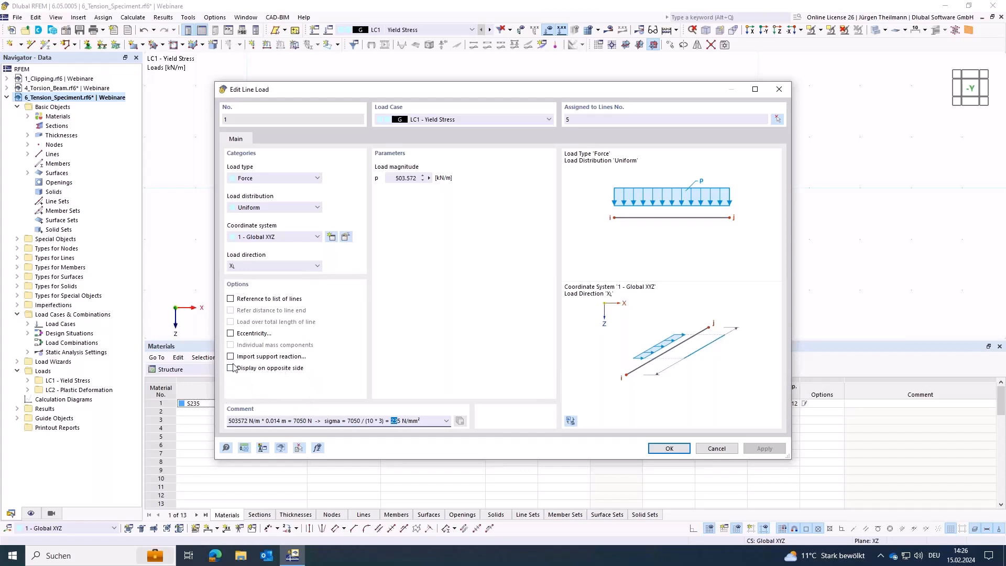
drag(576, 93, 562, 265)
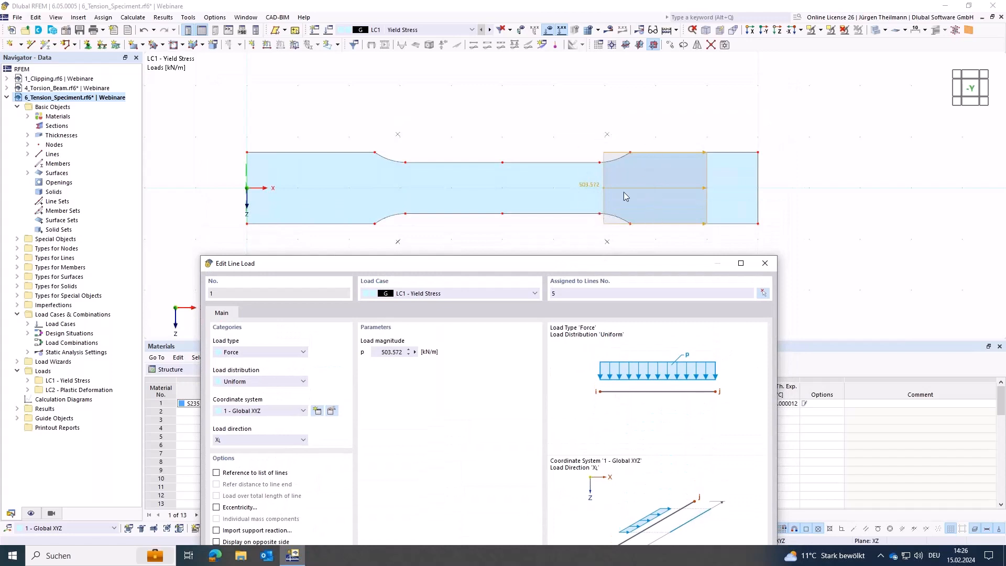
drag(445, 270, 421, 119)
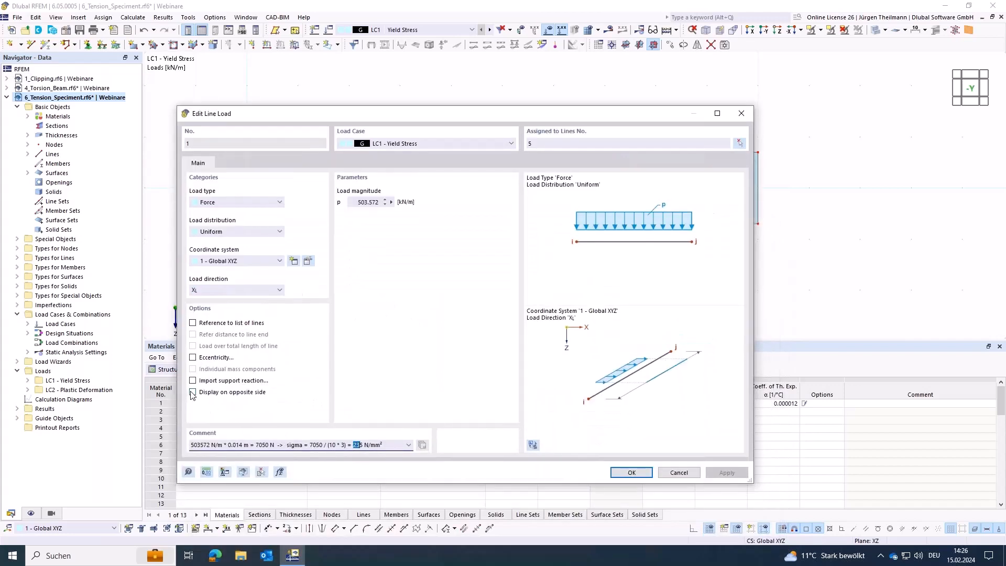
click(631, 472)
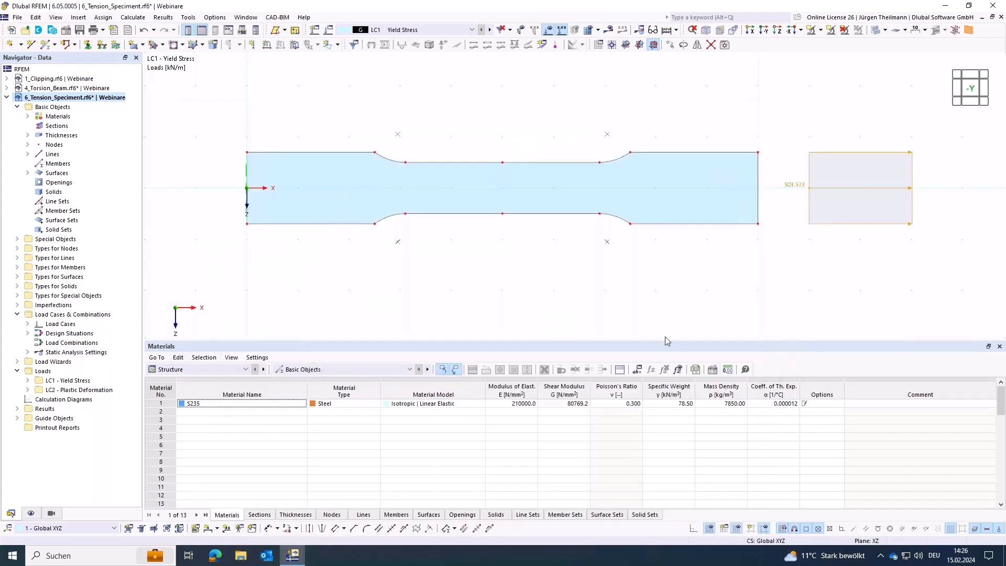
Create load case LC3 named 0 that considers the initial state from LC1 - Yield Stress
middle_drag(641, 272, 603, 279)
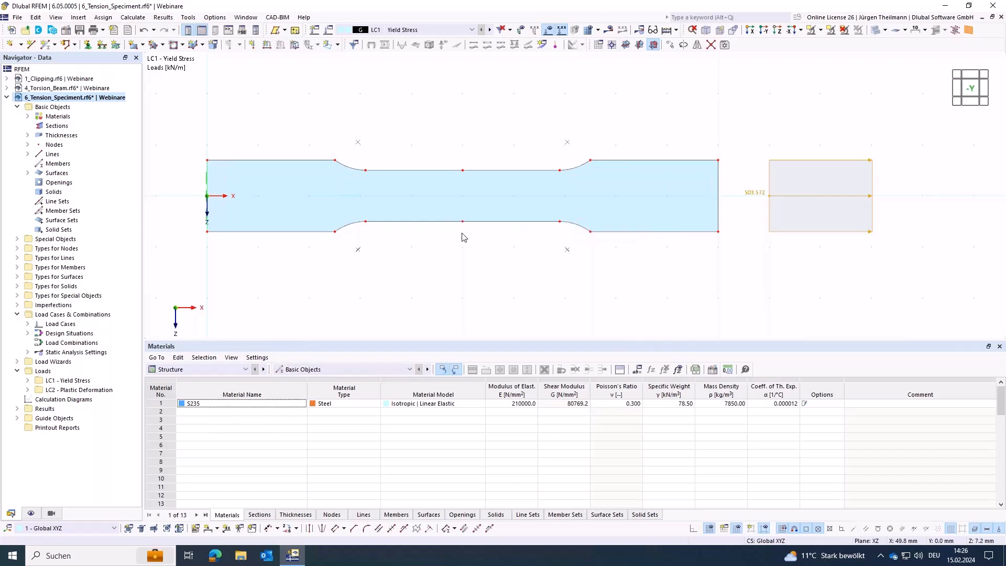
click(314, 30)
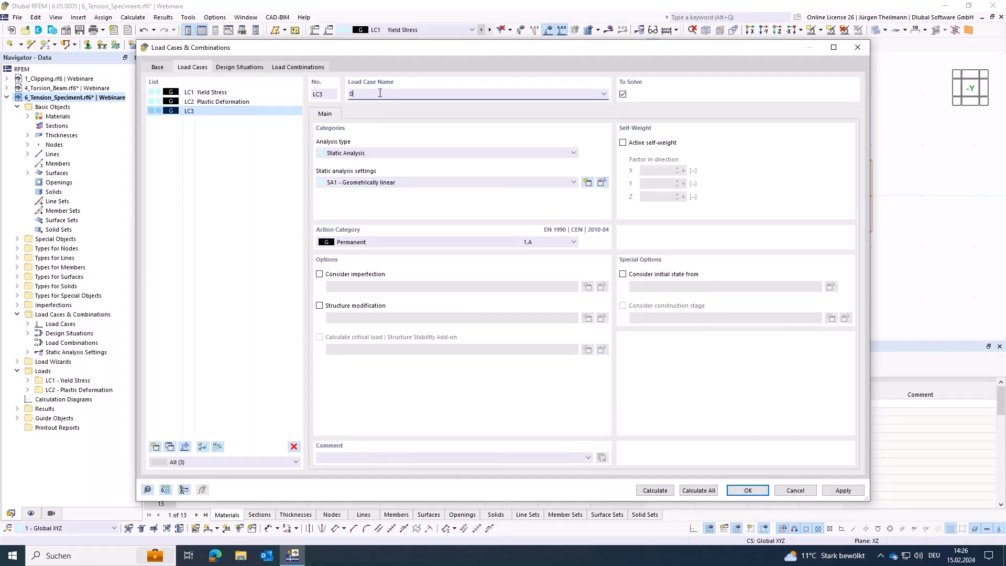
click(623, 274)
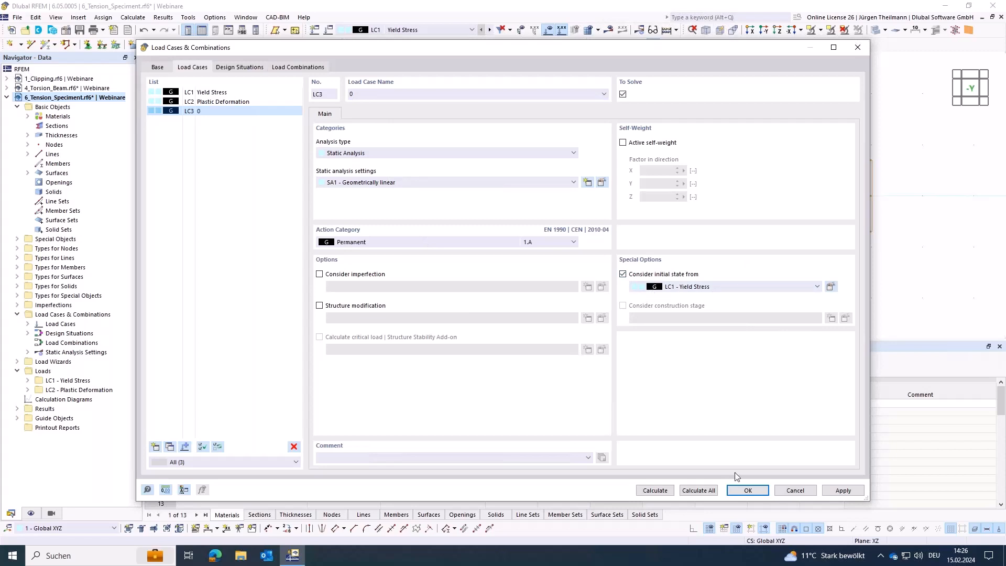
click(749, 491)
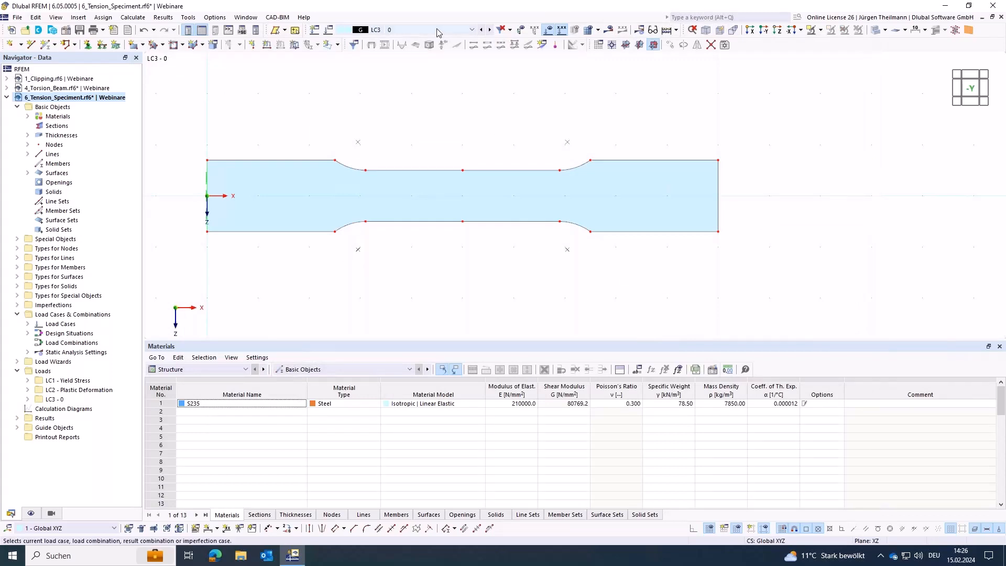
Calculate load case LC1 - Yield Stress and show its ux displacements on the whole tension specimen
scroll(439, 32, up, 2)
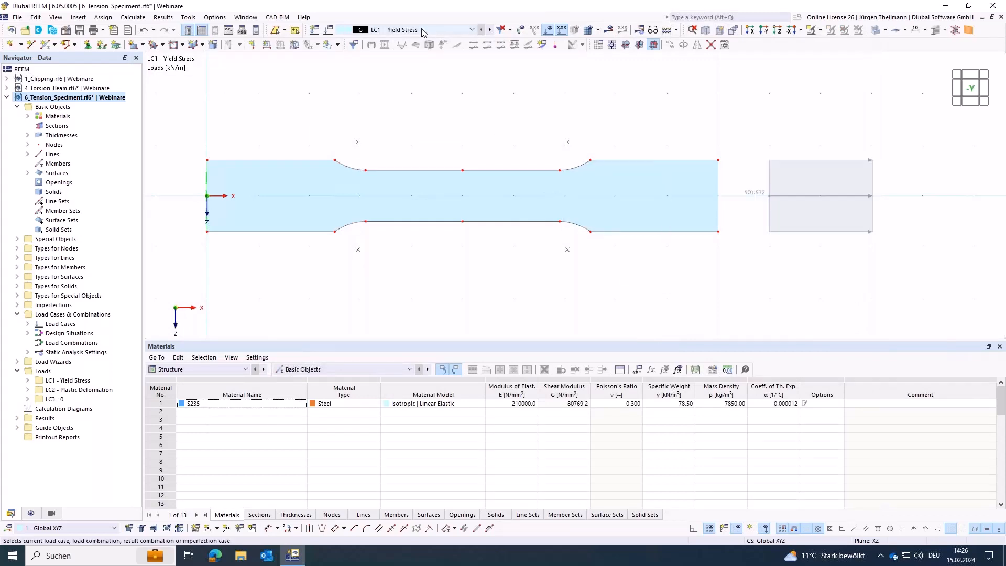
click(609, 29)
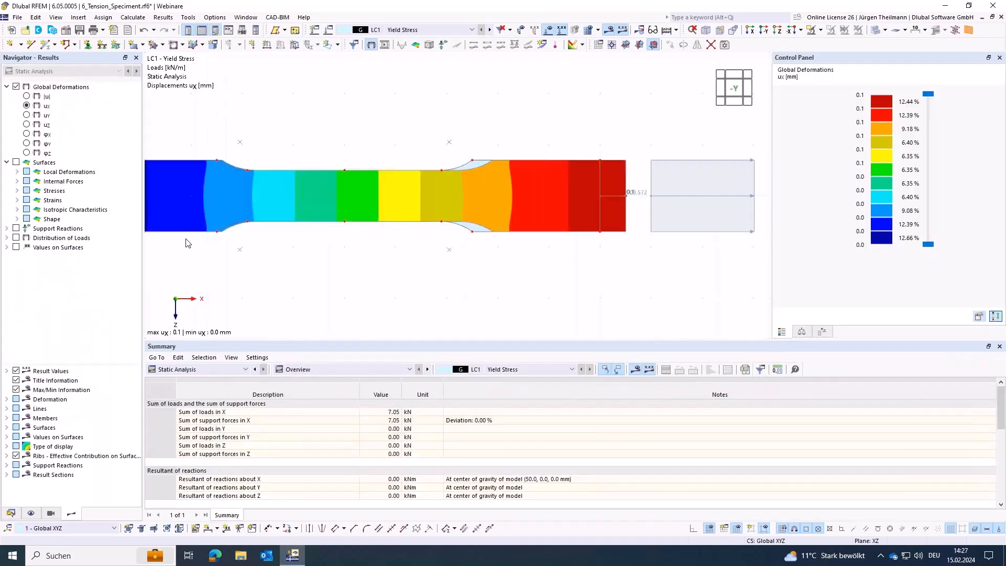
scroll(390, 287, down, 1)
middle_drag(391, 287, 430, 260)
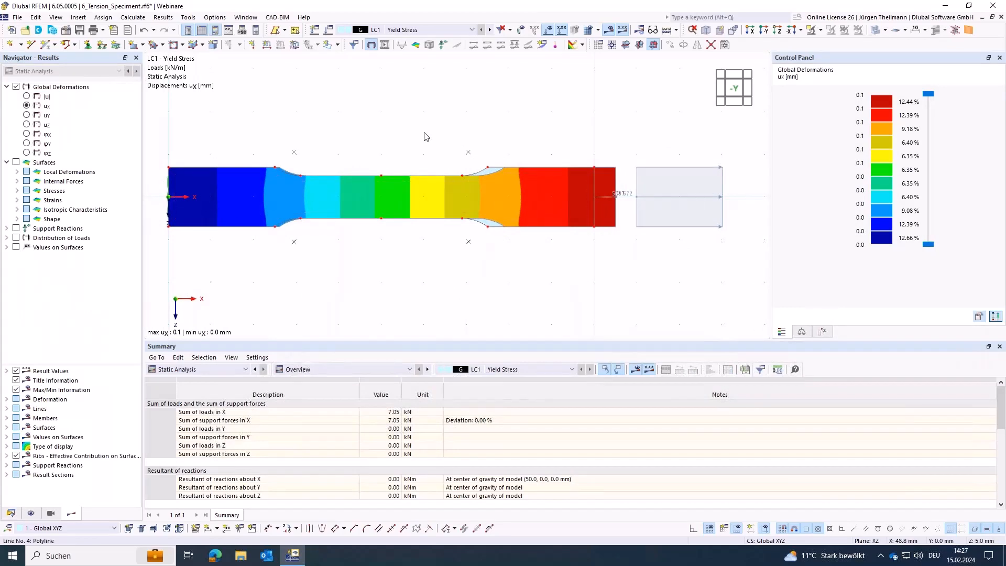
Calculate load case LC3 - 0 and show its ux displacements on the specimen
click(443, 31)
click(416, 55)
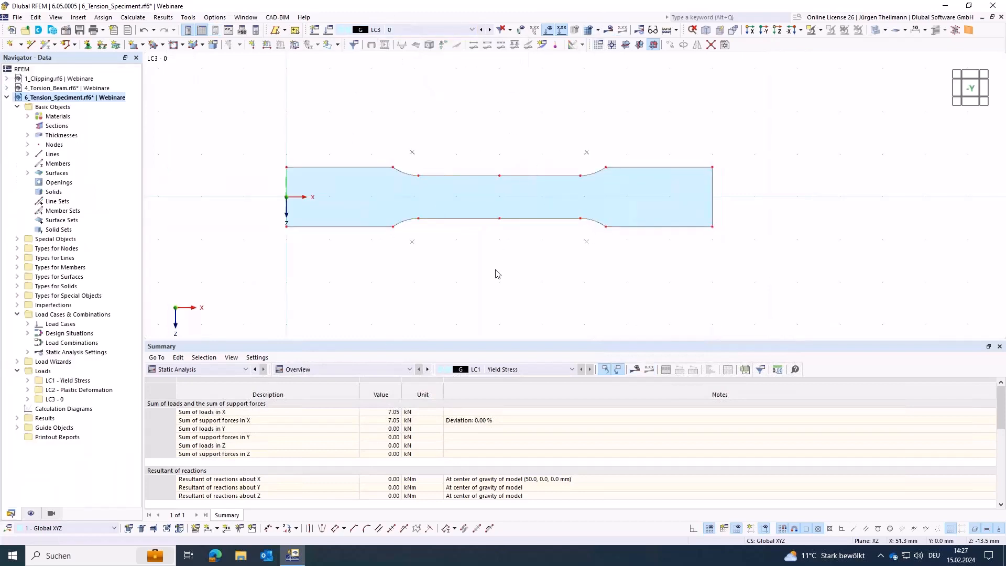
click(610, 31)
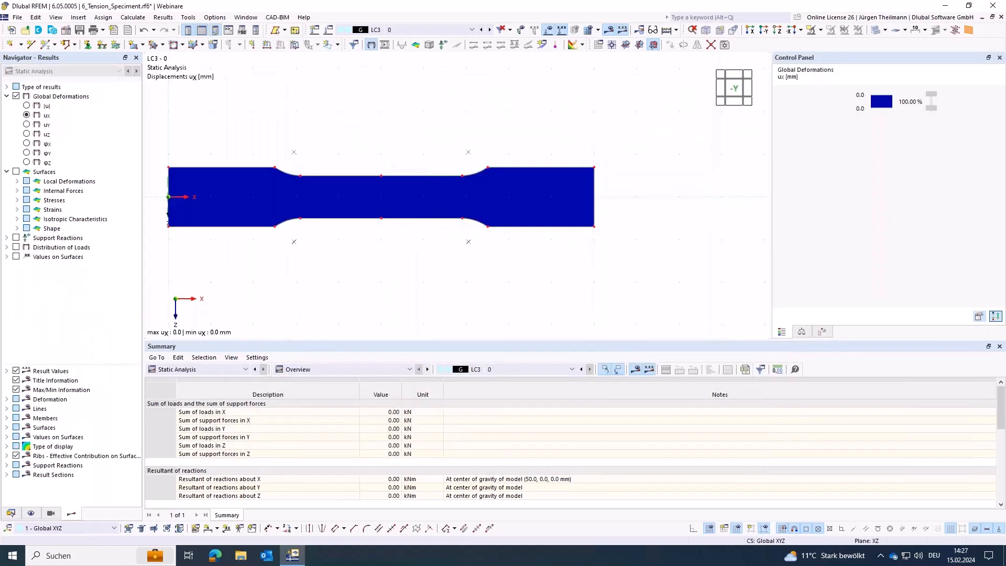
middle_drag(415, 285, 436, 283)
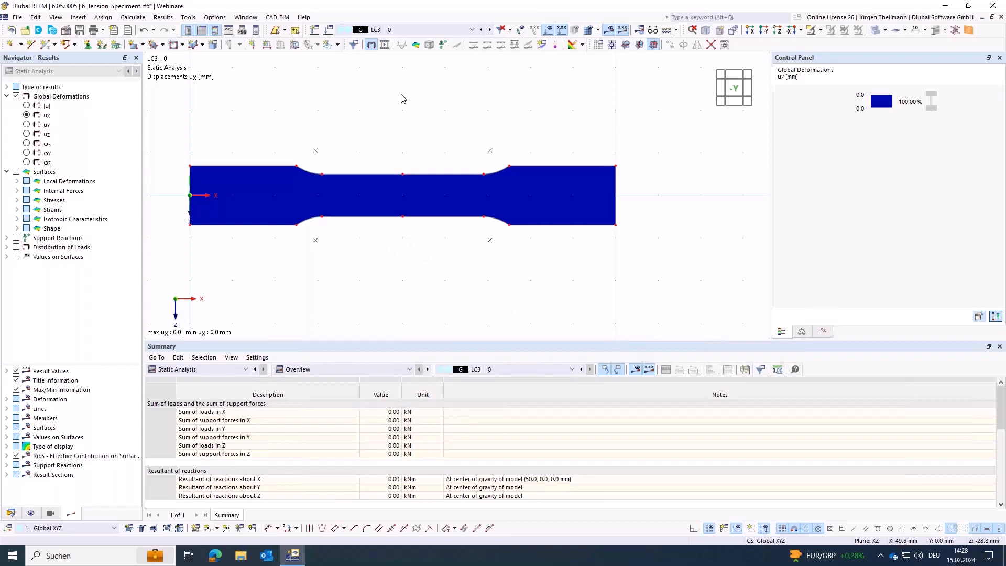
Display load case LC2 - Plastic Deformation and change material S235 to the Isotropic | Plastic (Surfaces/Solids) model, accepting deletion of the results
click(463, 29)
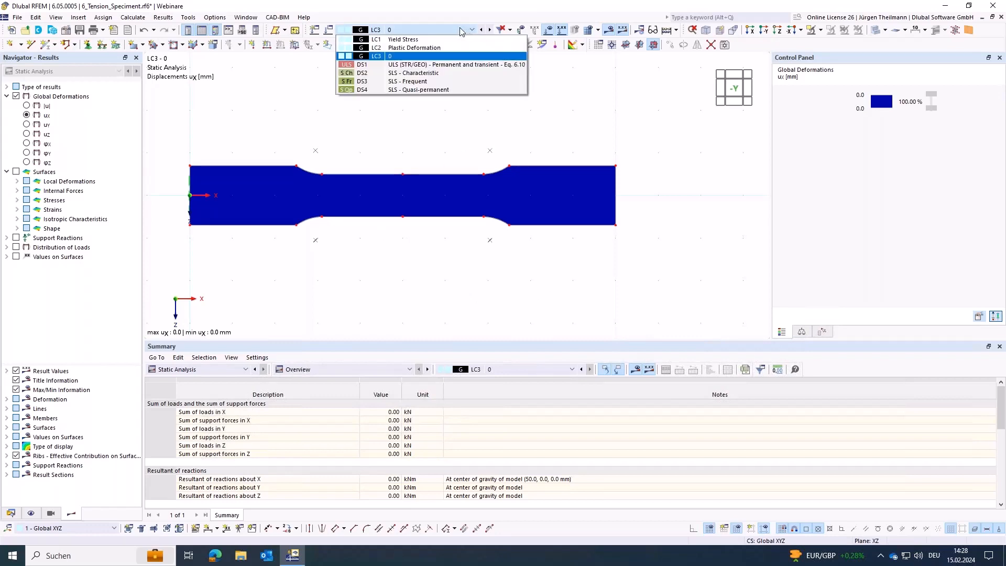
click(421, 49)
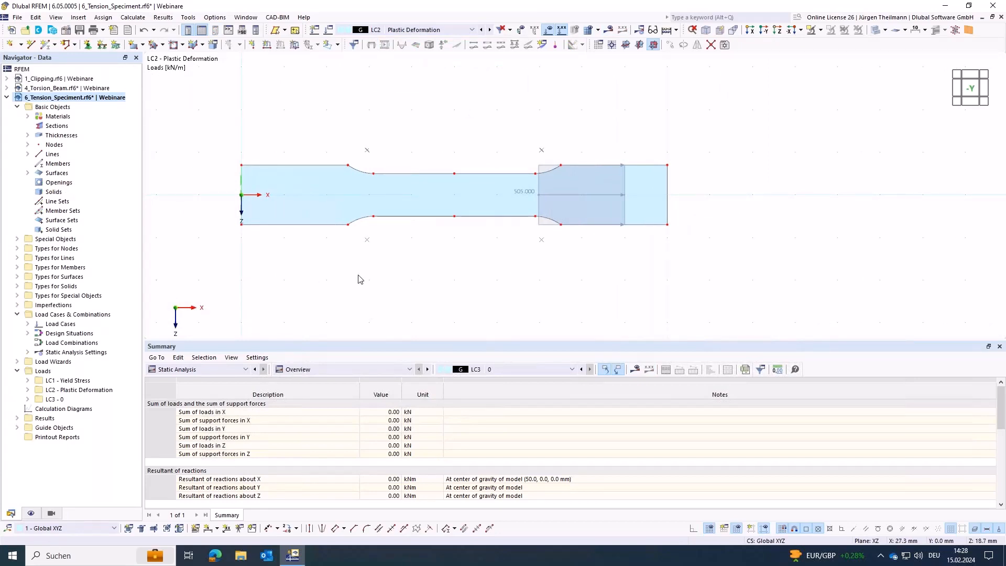
click(28, 116)
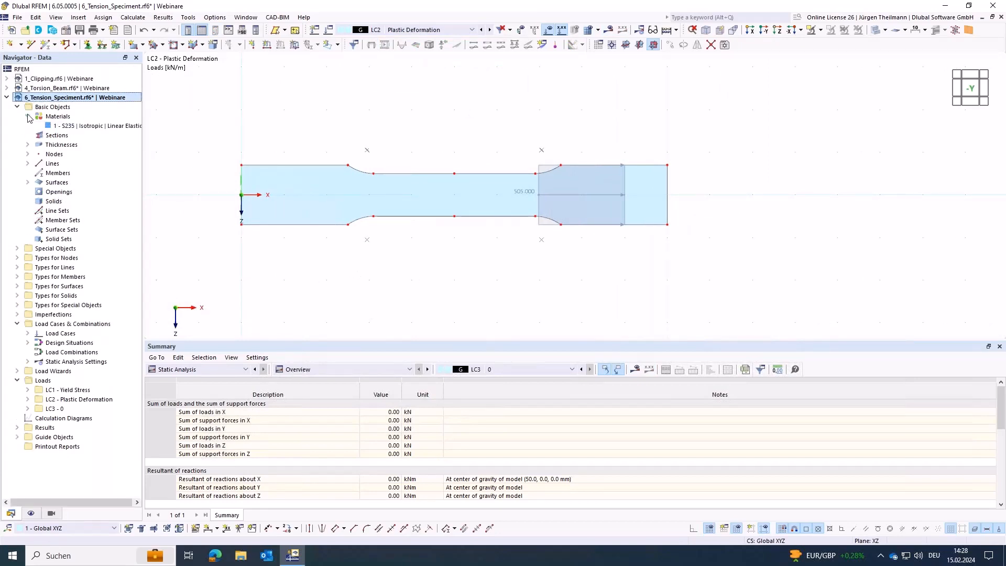
double_click(79, 127)
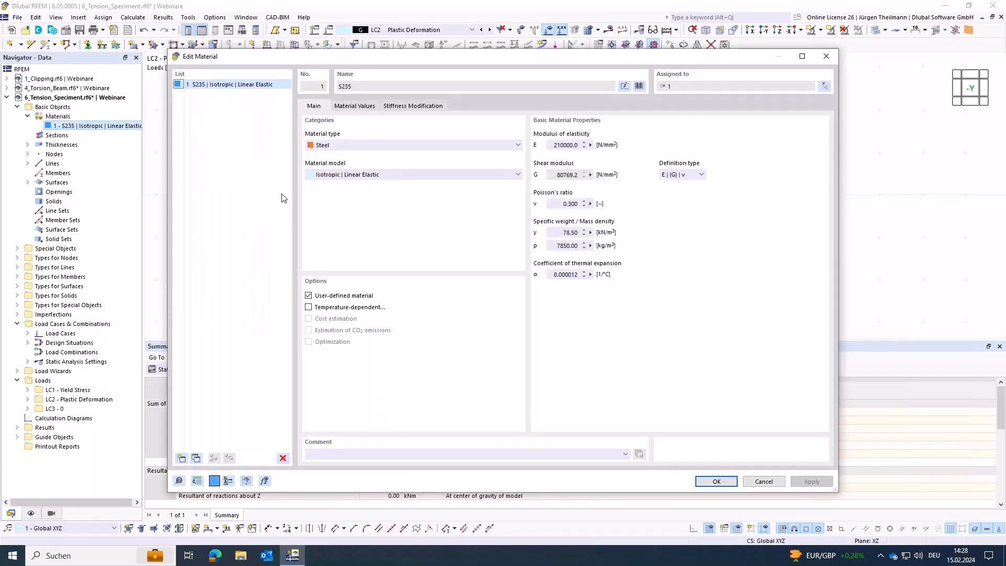
click(473, 175)
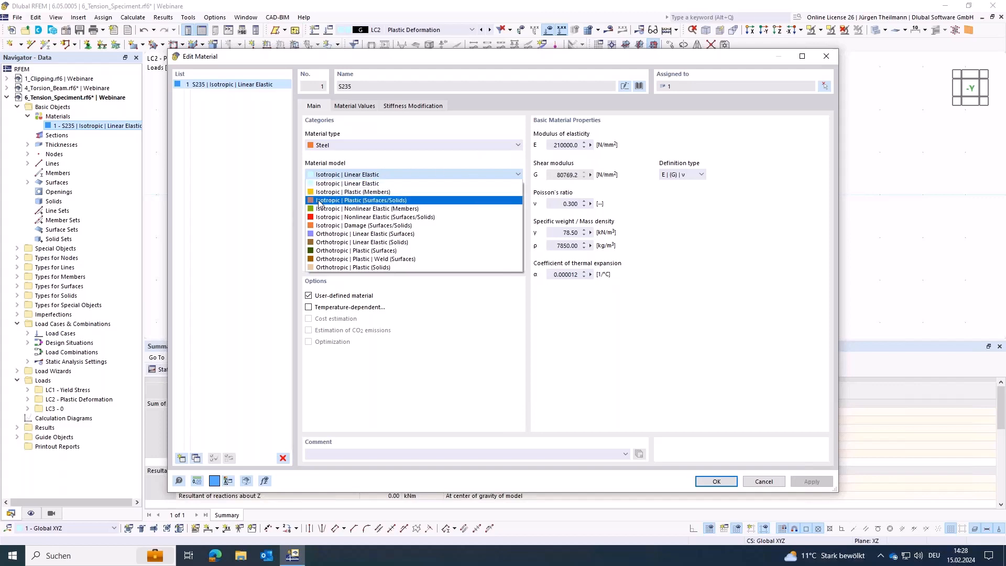
key(Escape)
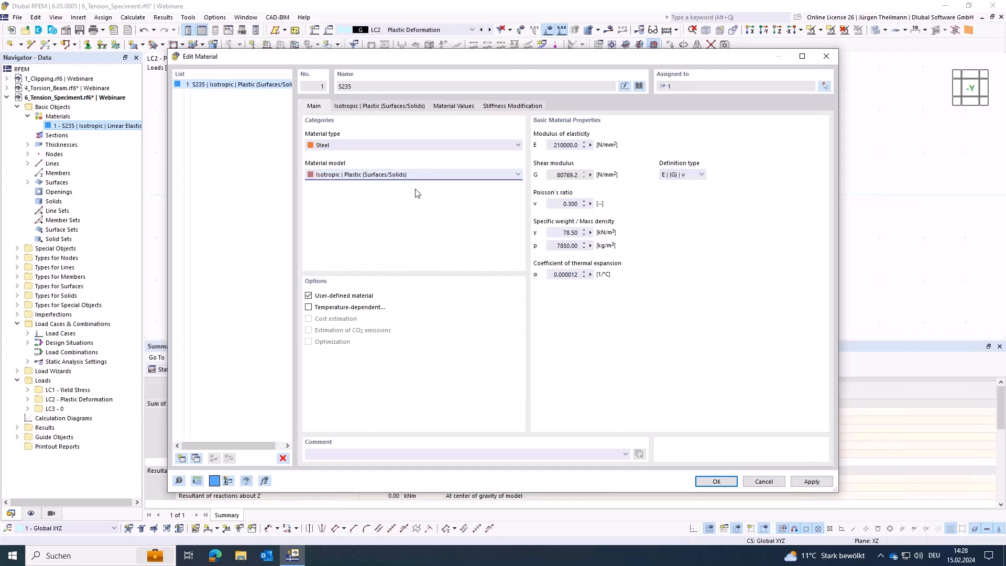
click(716, 482)
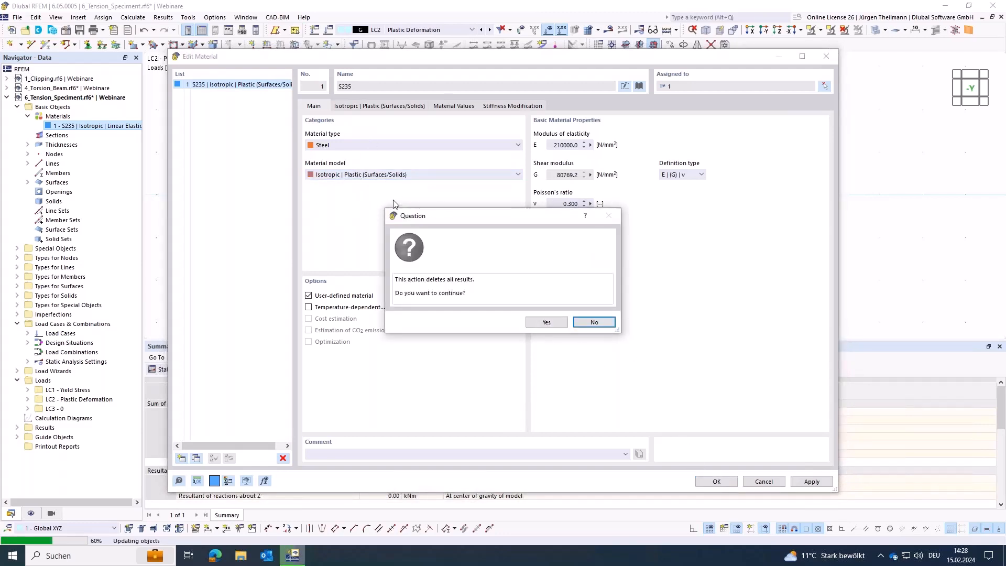
click(546, 322)
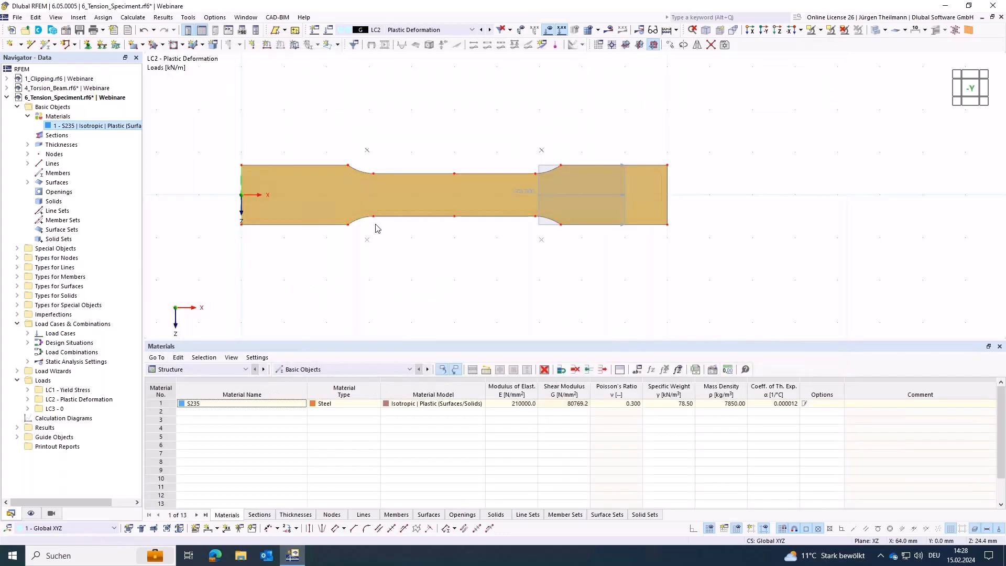
Check in the model's base data that the Nonlinear Material Behavior add-on is activated
click(66, 30)
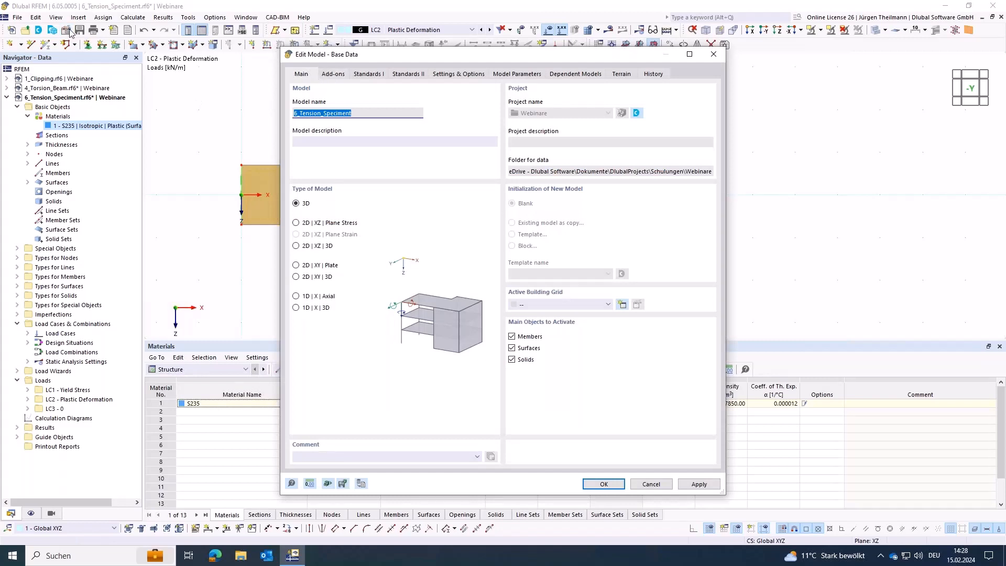
click(328, 75)
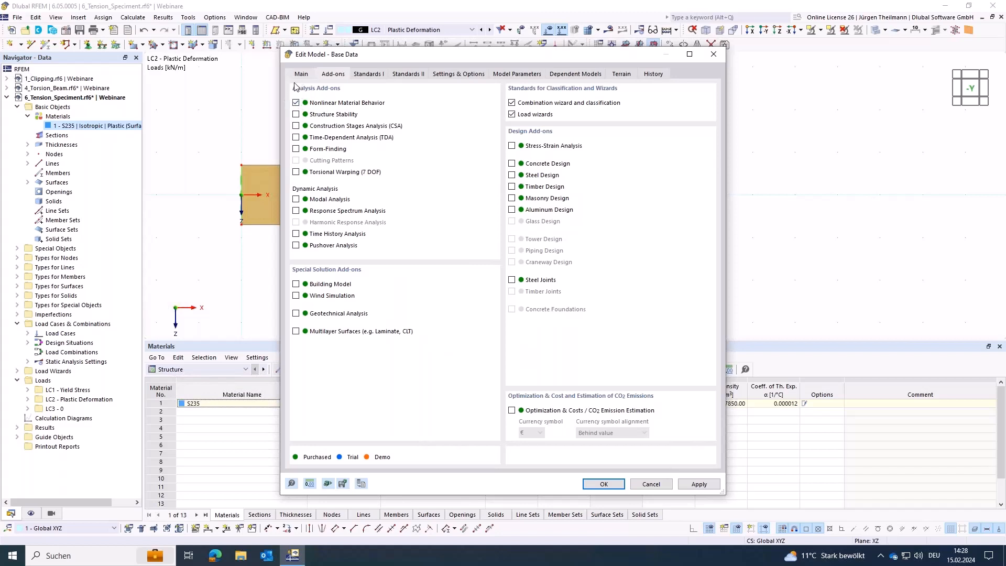
click(620, 485)
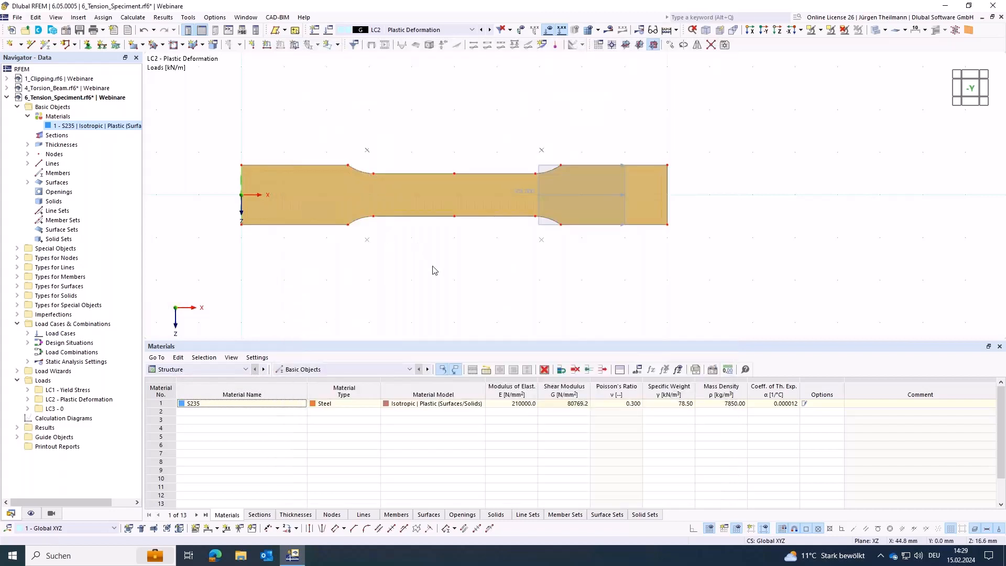
Set the LC2 line load on line 5 to display on the opposite side
click(540, 223)
double_click(540, 226)
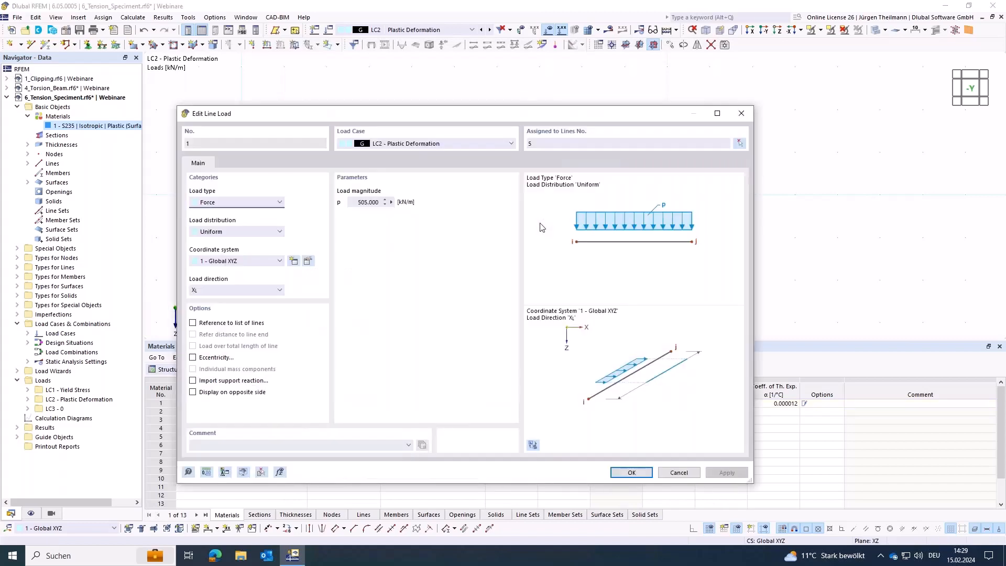
click(193, 393)
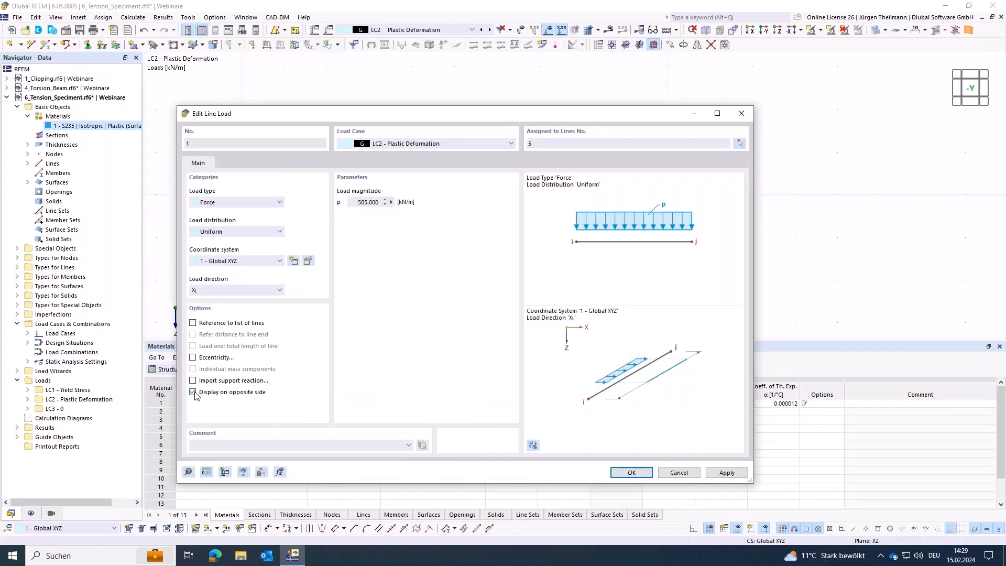
click(631, 472)
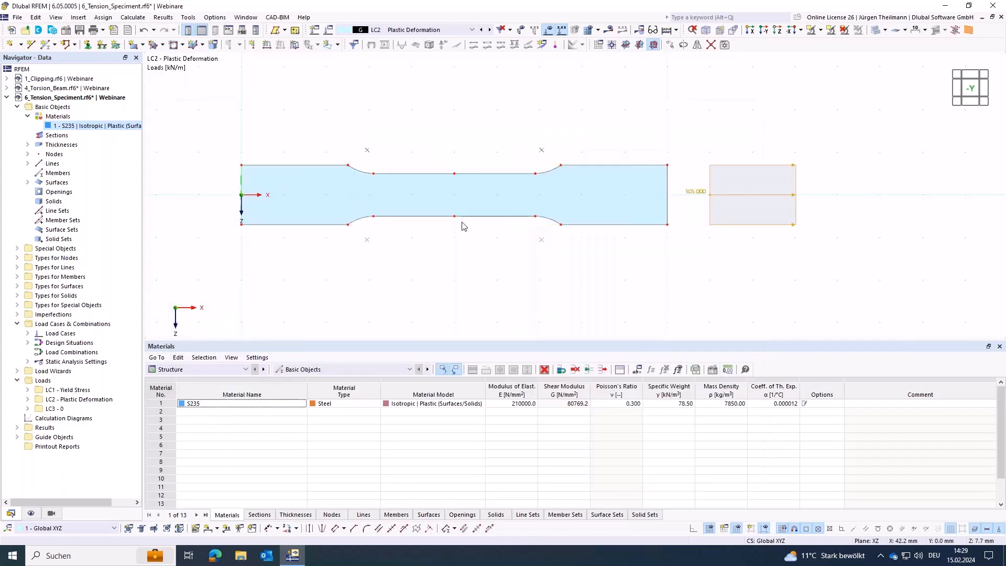
Calculate load case LC2 - Plastic Deformation and show its ux displacements on the specimen
middle_drag(459, 256, 453, 263)
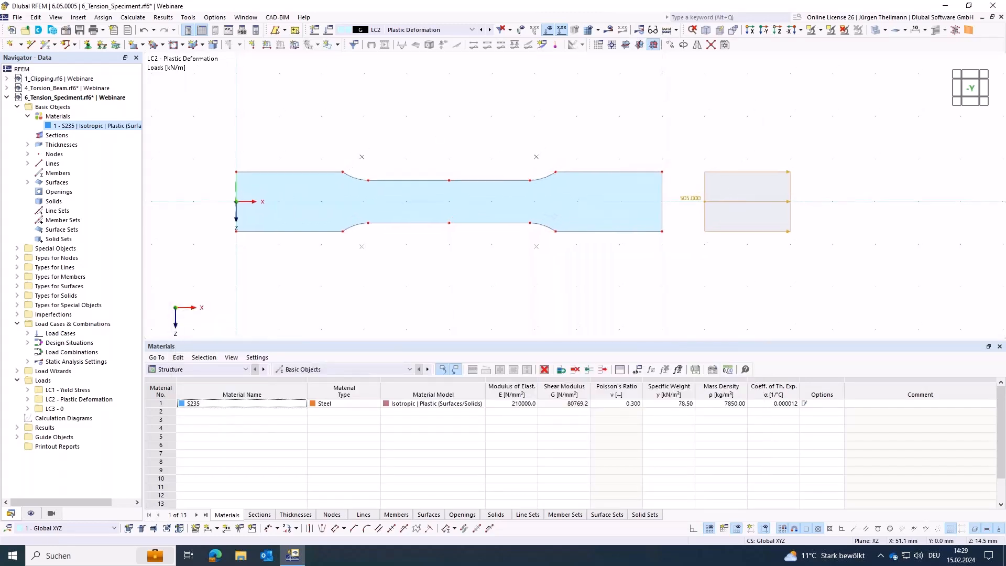
click(500, 273)
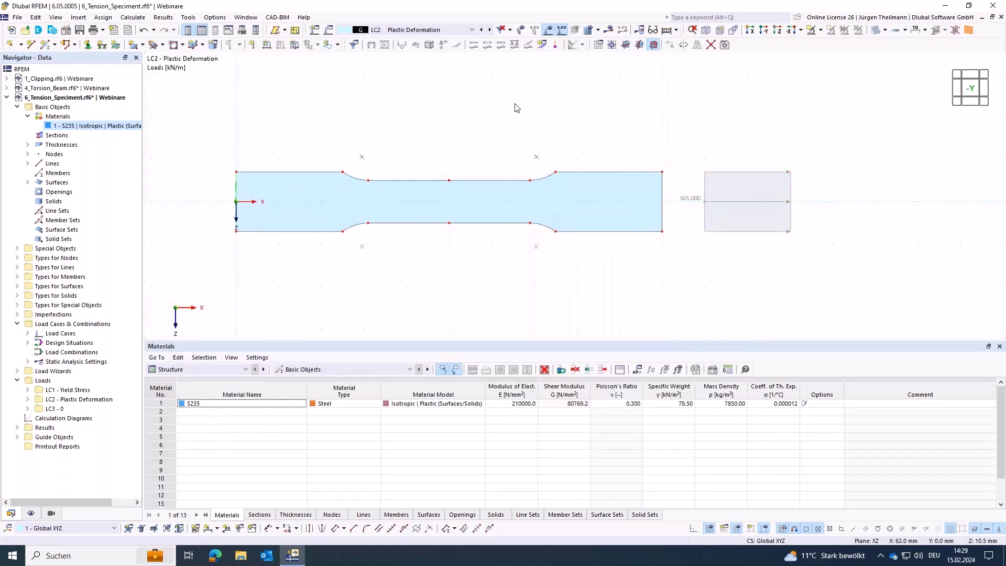
click(610, 30)
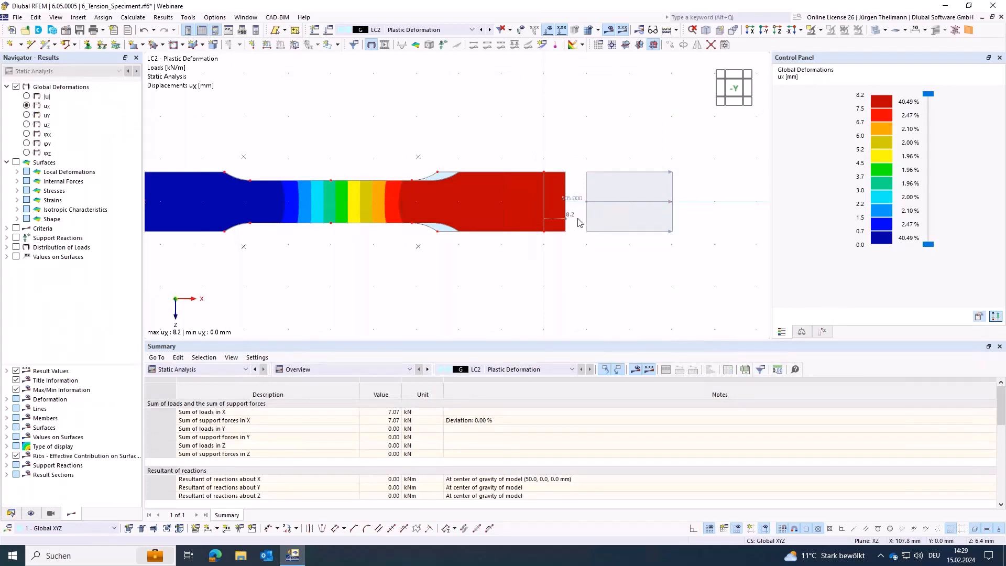
middle_drag(420, 243, 450, 243)
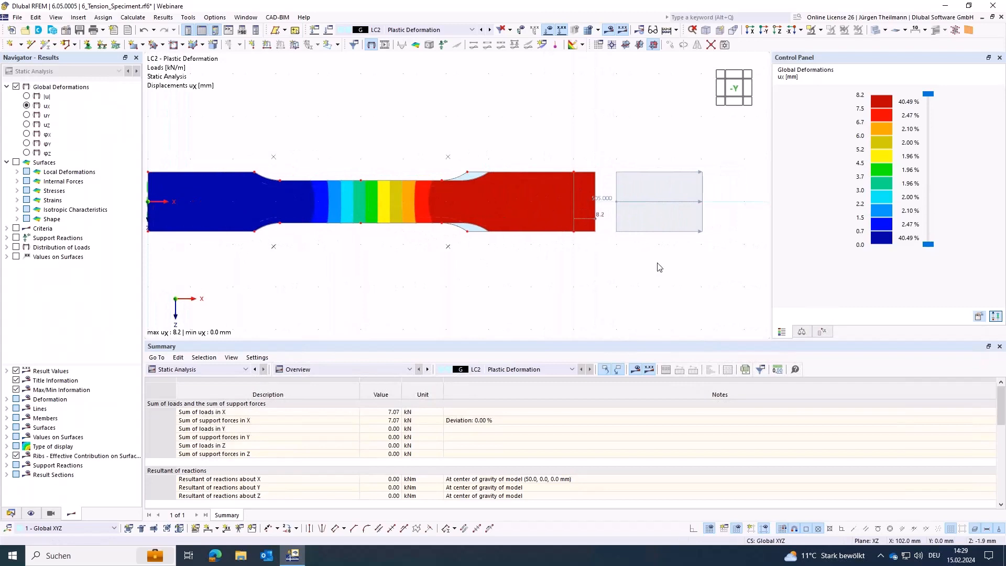
Set LC3 to consider the initial state from LC2 - Plastic Deformation, calculate it and show its ux displacements on the whole specimen
click(327, 31)
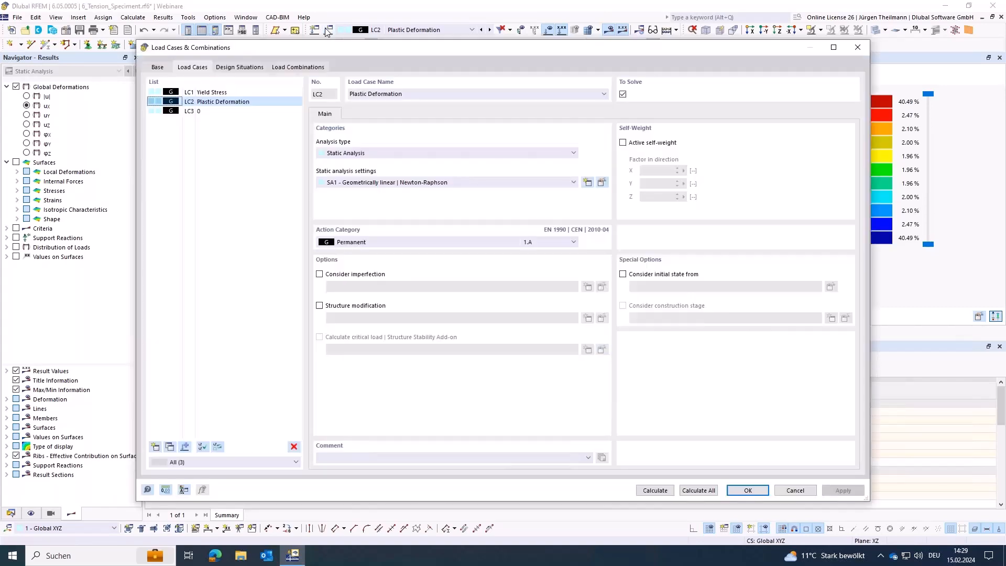
click(203, 111)
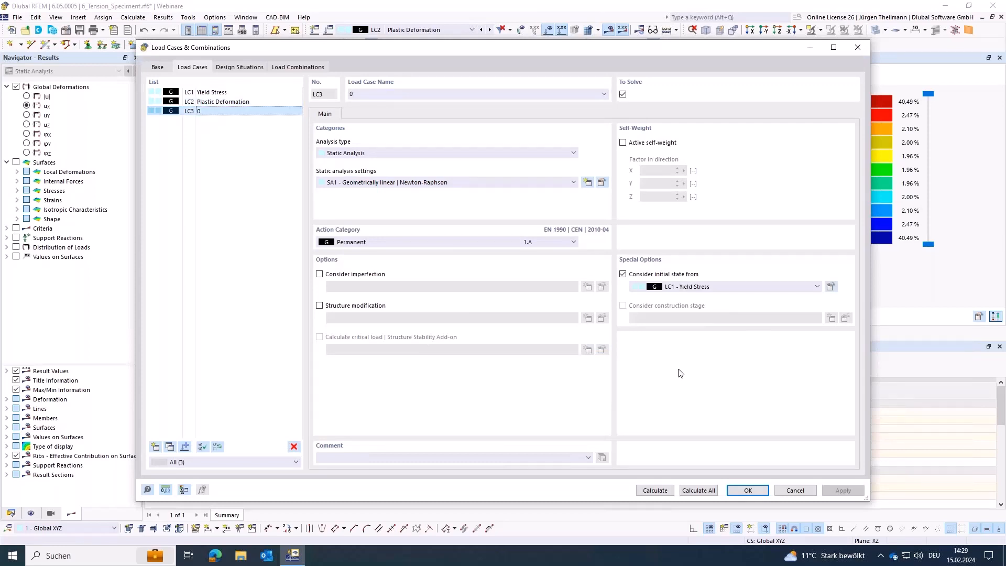
click(707, 291)
click(709, 303)
click(654, 490)
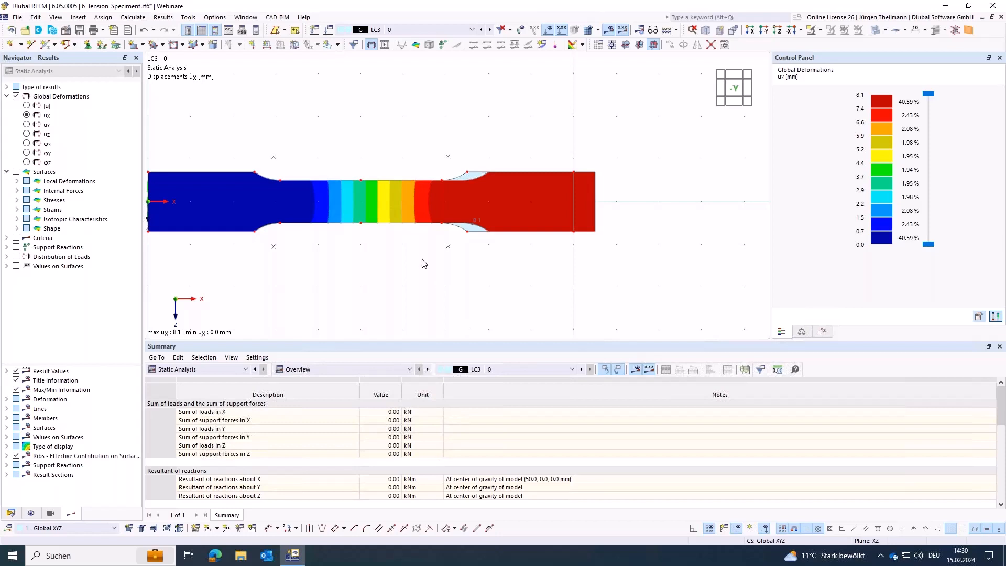
middle_drag(426, 254, 454, 250)
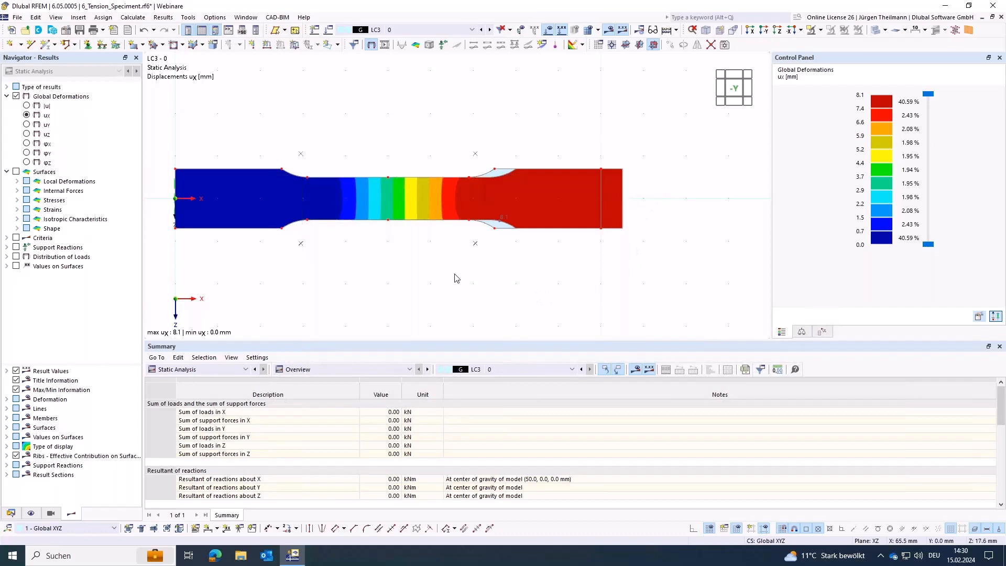
middle_drag(433, 271, 485, 265)
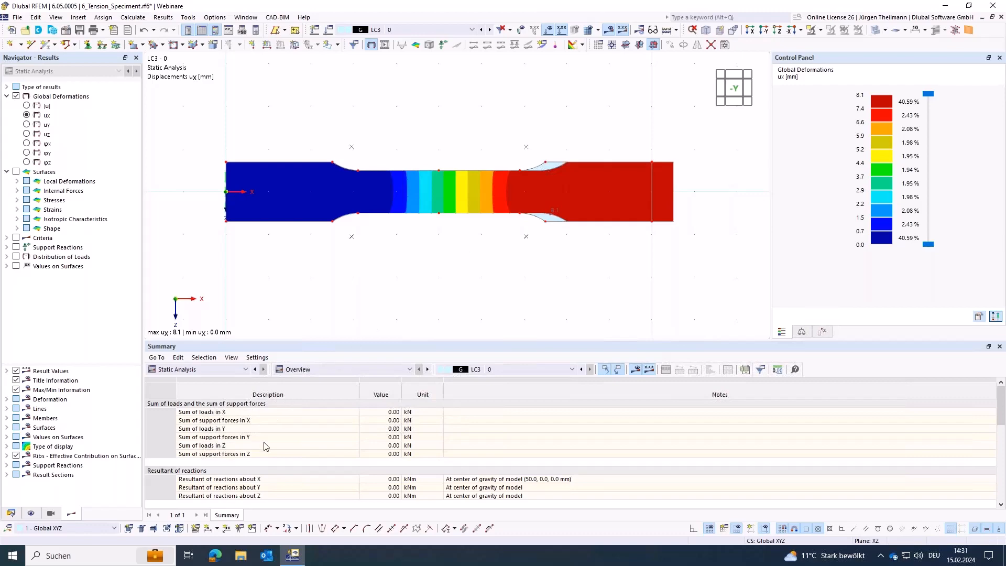
Switch to the Edge browser, start a new conversation with the AI assistant on the Dlubal website and change the site language to English
click(215, 556)
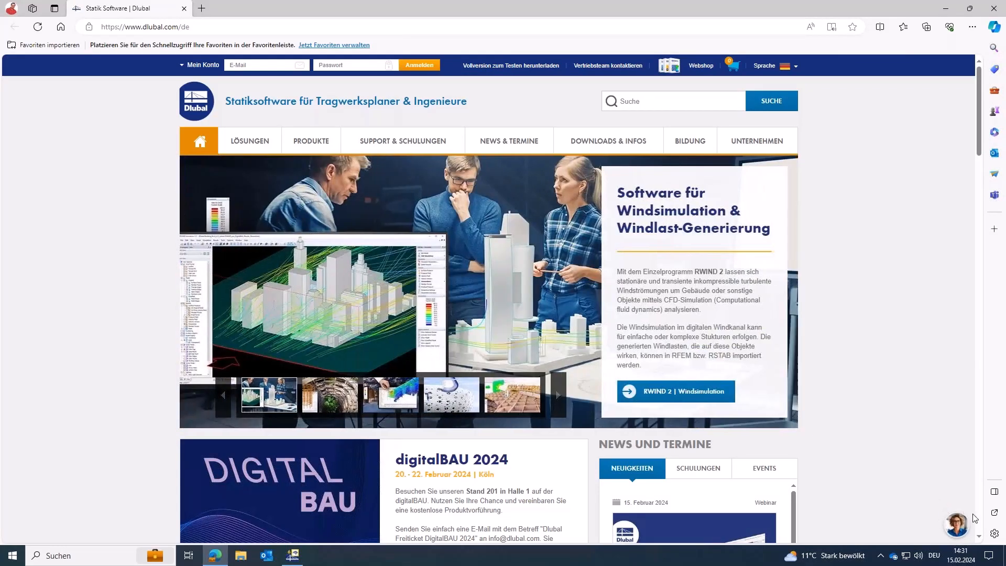
click(955, 526)
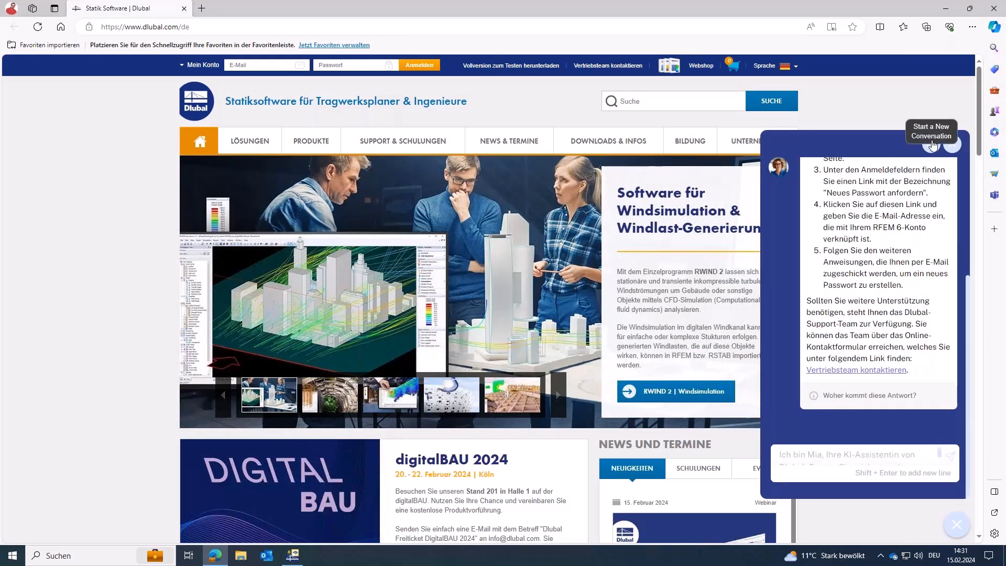
click(932, 145)
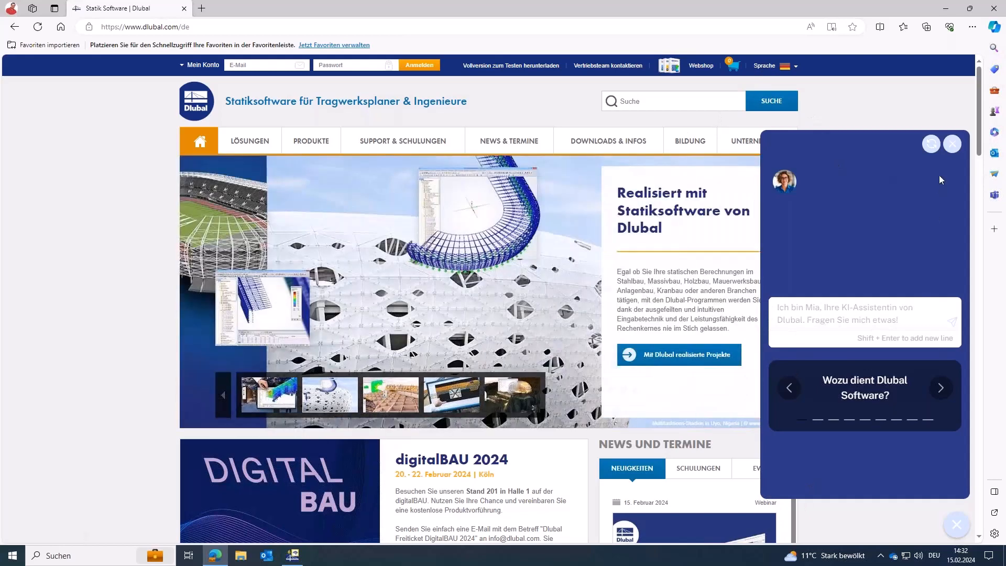
click(766, 67)
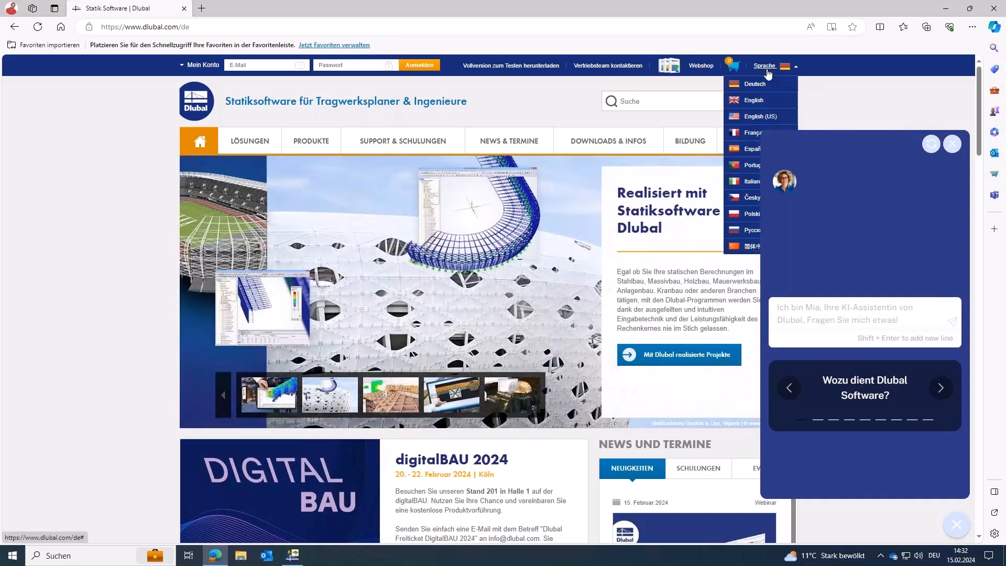
click(754, 101)
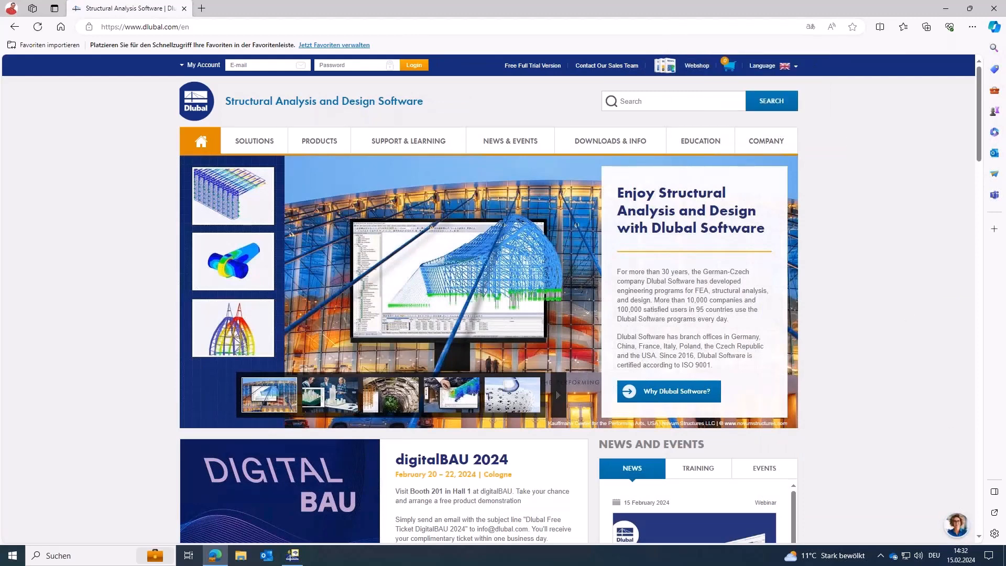
Ask the website's AI assistant "How can I reset my password in RFEM 6?"
click(951, 521)
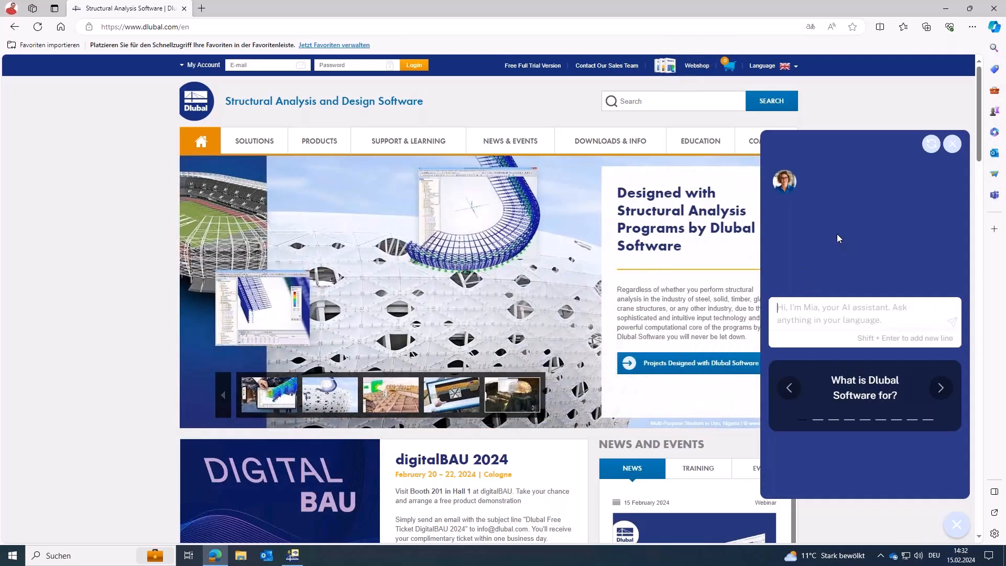
text(How ca)
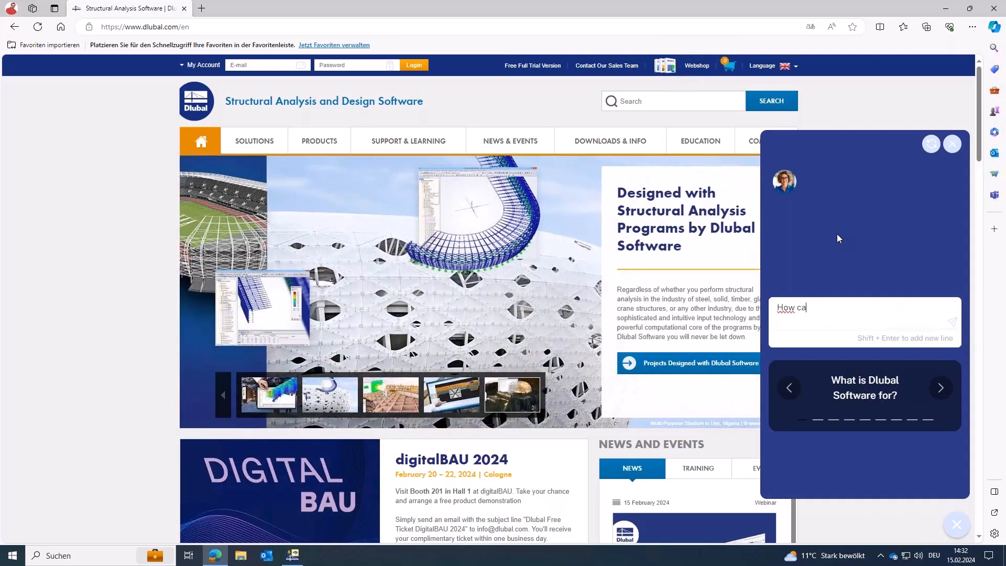
text(n I reset my )
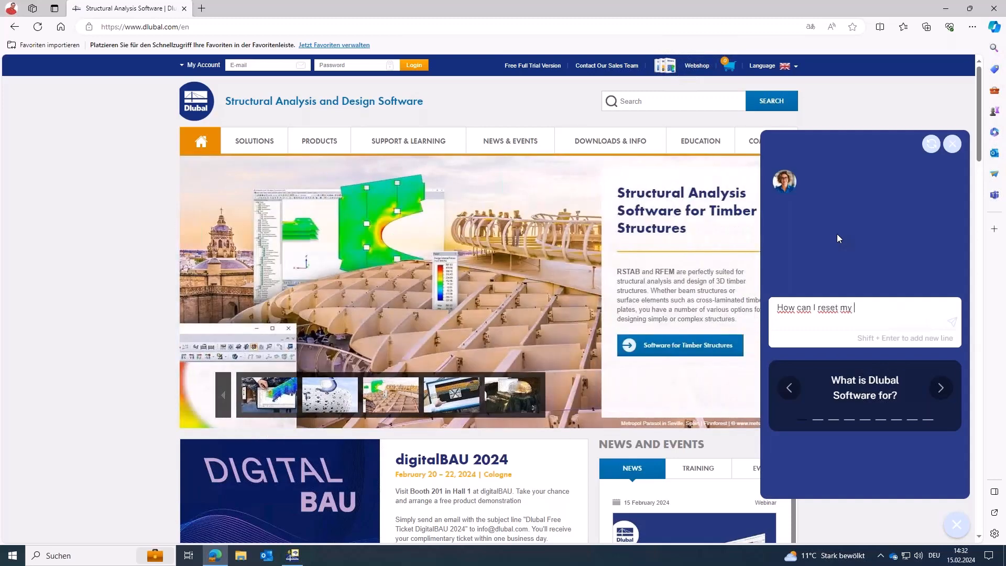
text(password in RFEM 6?)
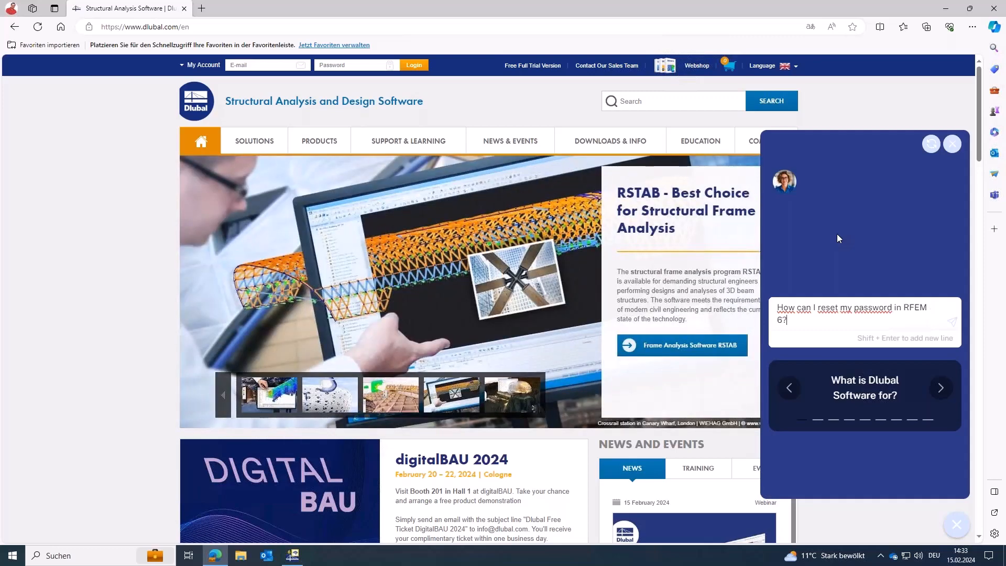
key(Return)
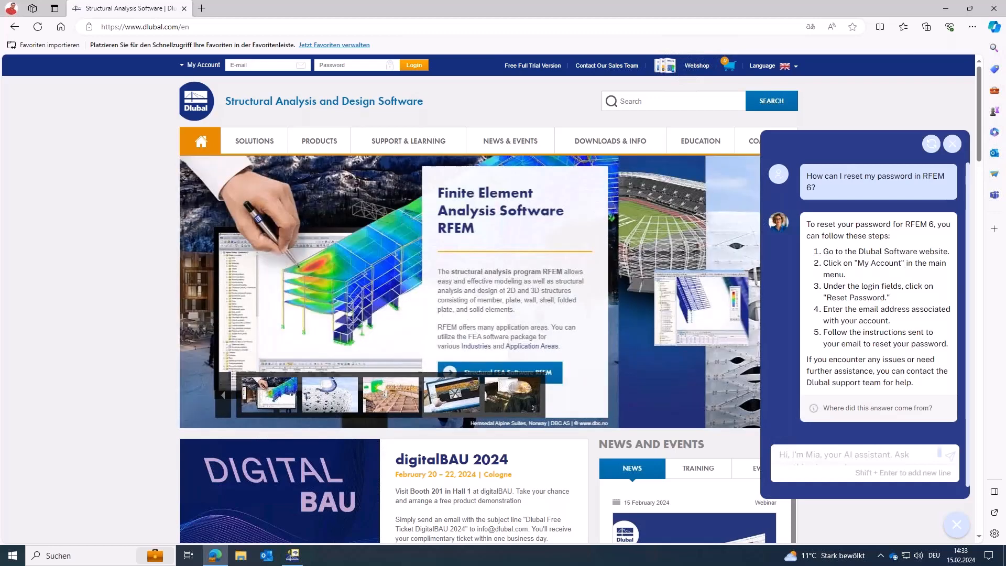
Open the Reset Password page for the Dlubal account
click(204, 67)
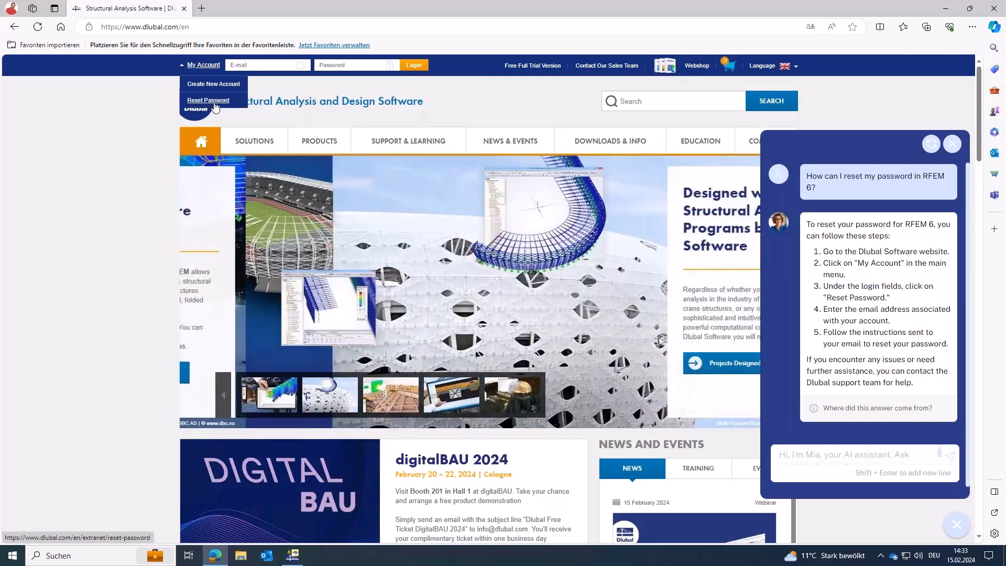
click(208, 100)
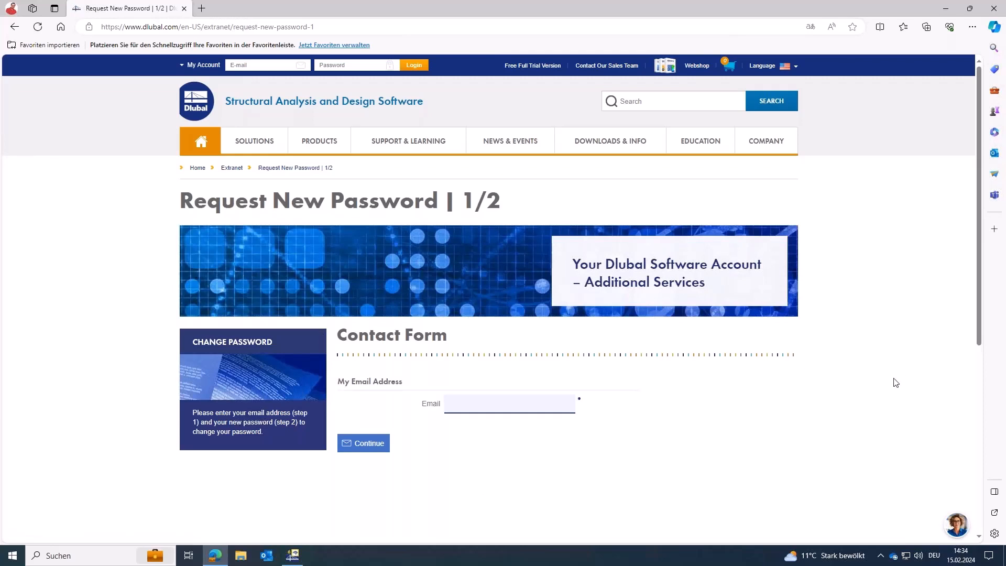
click(954, 531)
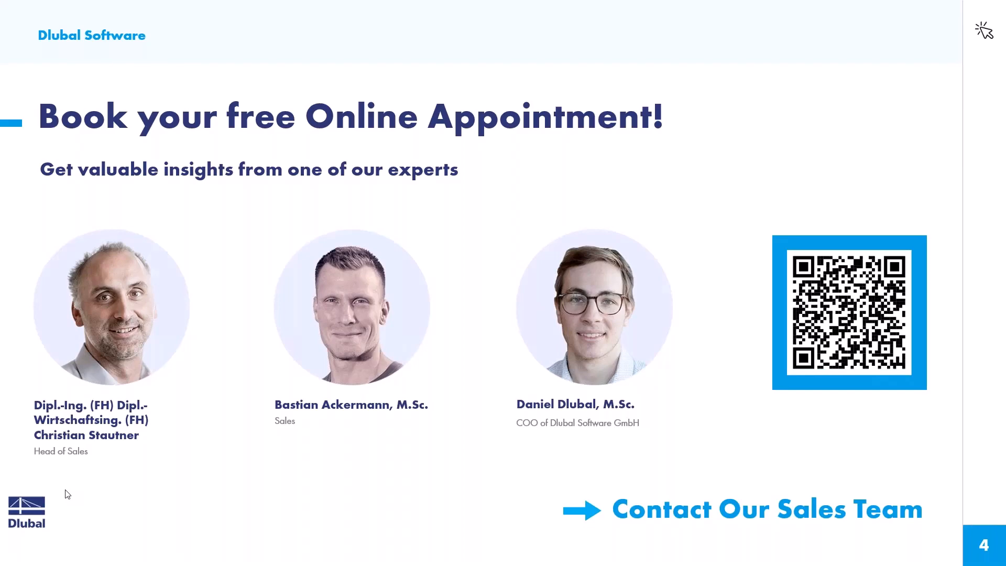
Switch to the Chrome browser and read the digitalBAU 2024 announcement on the Dlubal home page
key(alt+Tab)
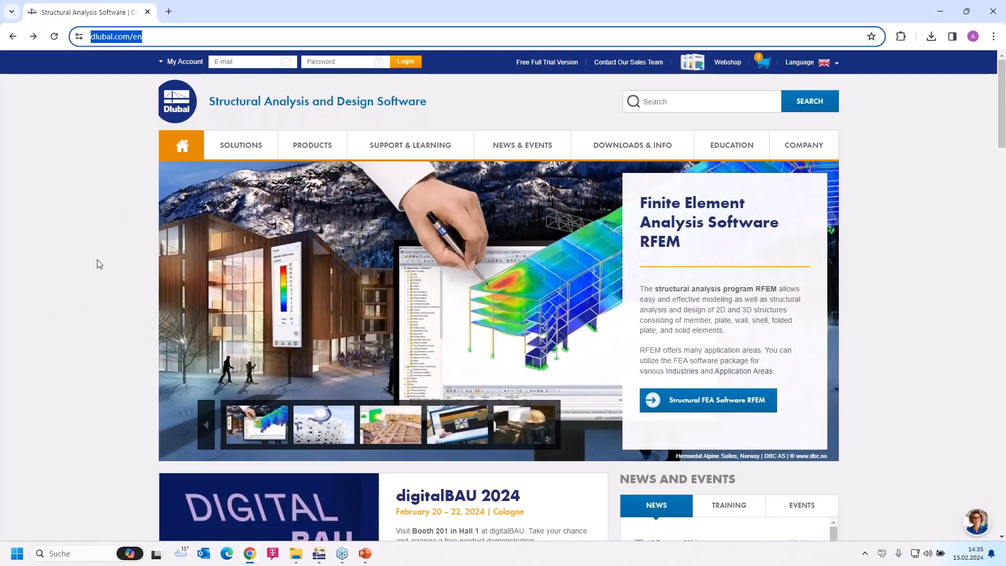
scroll(99, 264, down, 2)
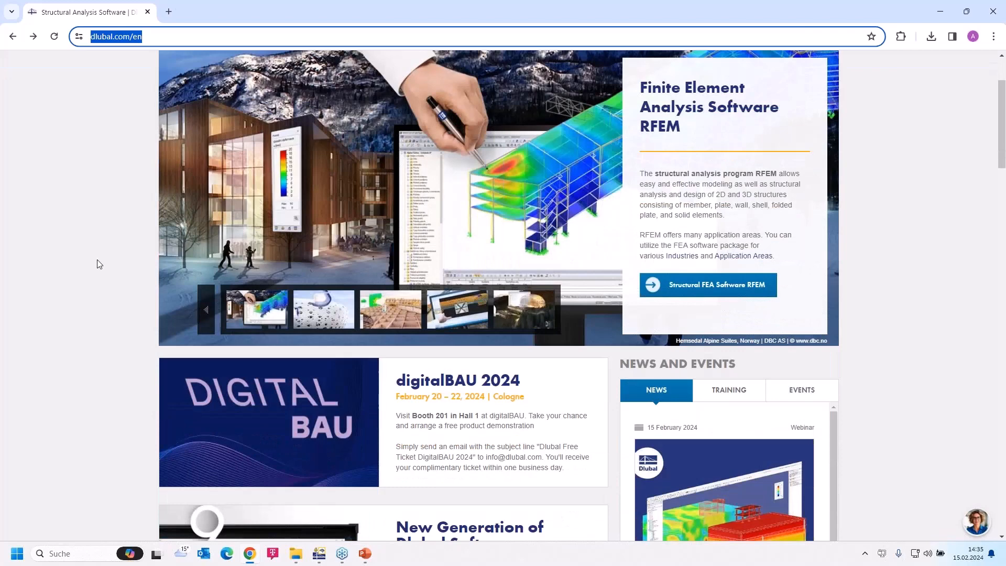
scroll(97, 261, down, 1)
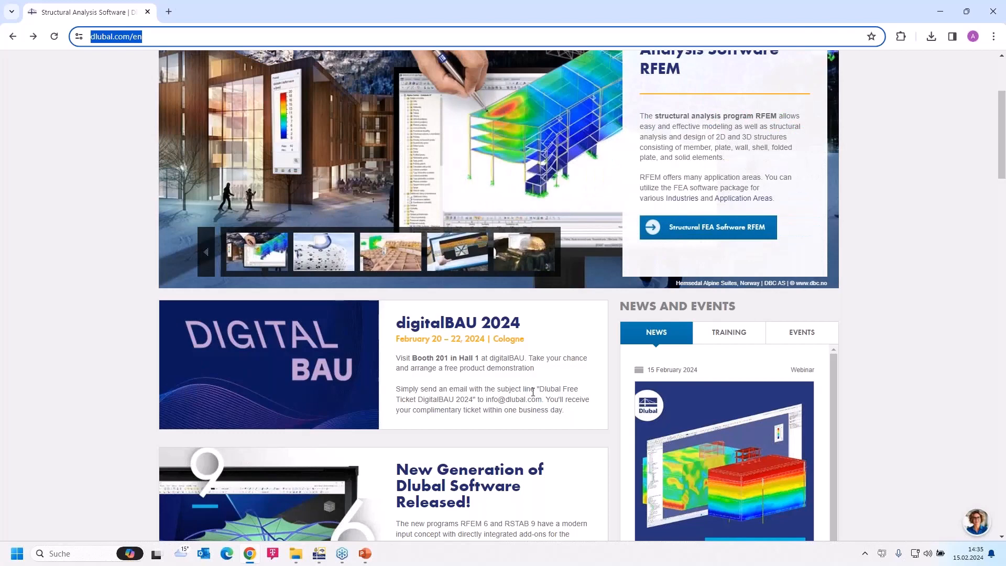
scroll(532, 392, up, 2)
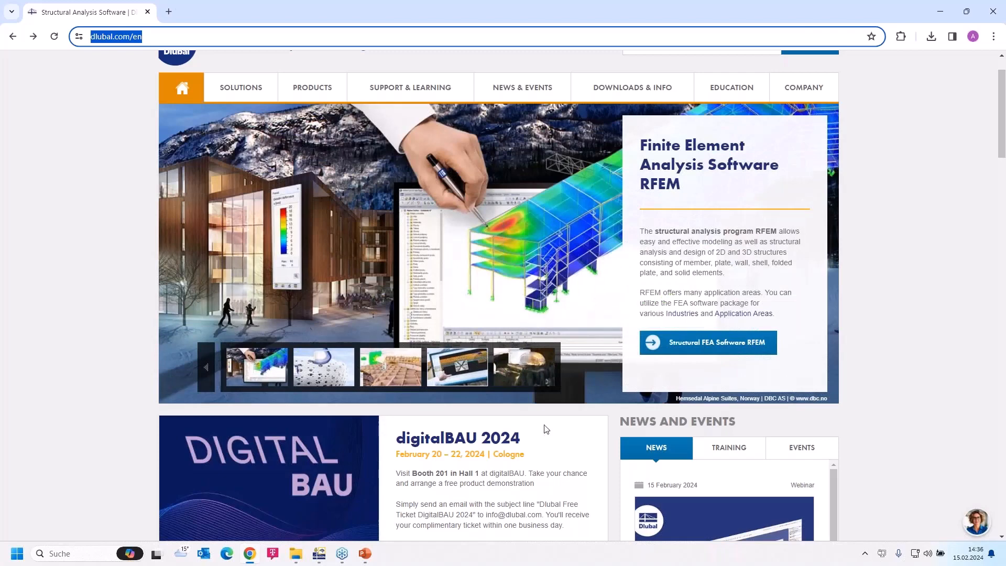
scroll(506, 308, up, 1)
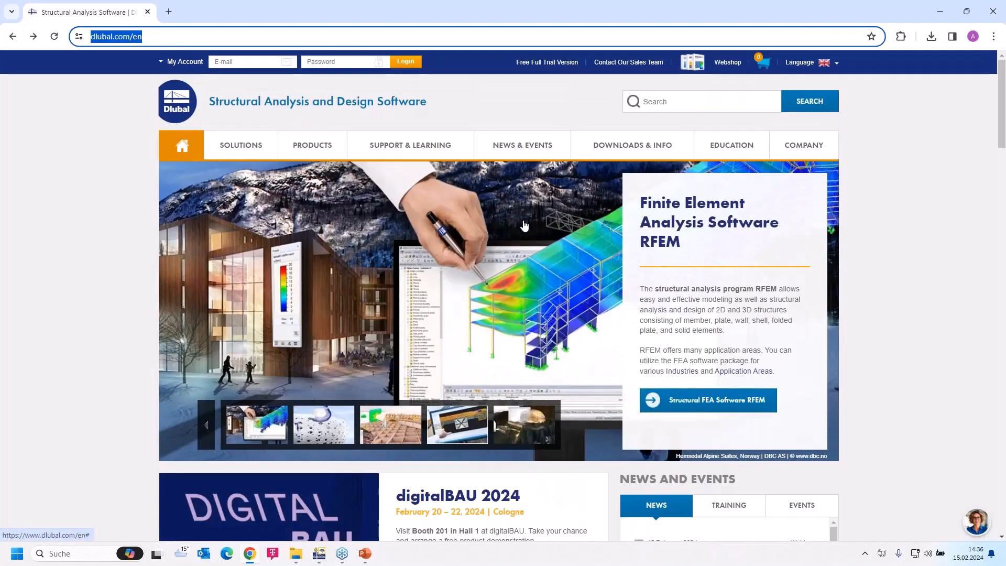
Open the Webinars page of the Dlubal website and look through the RFEM 6 topic webinars scheduled for February and March 2024
mouse_move(512, 150)
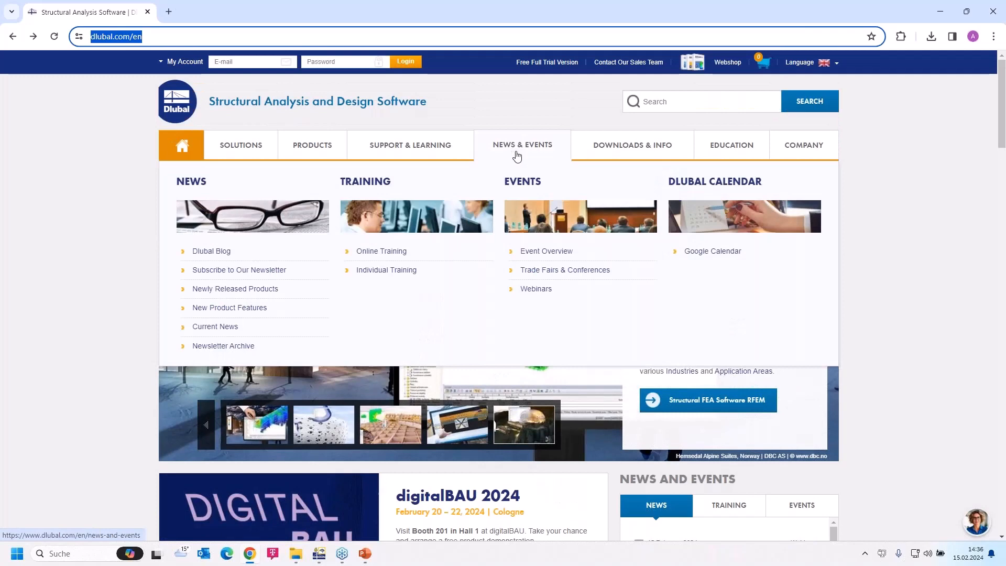
click(536, 288)
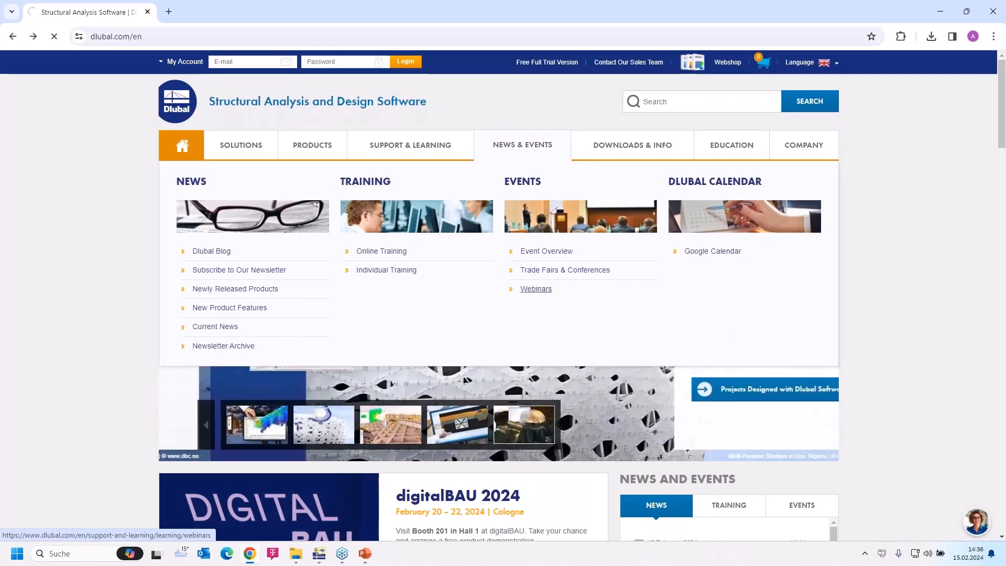
scroll(537, 288, down, 7)
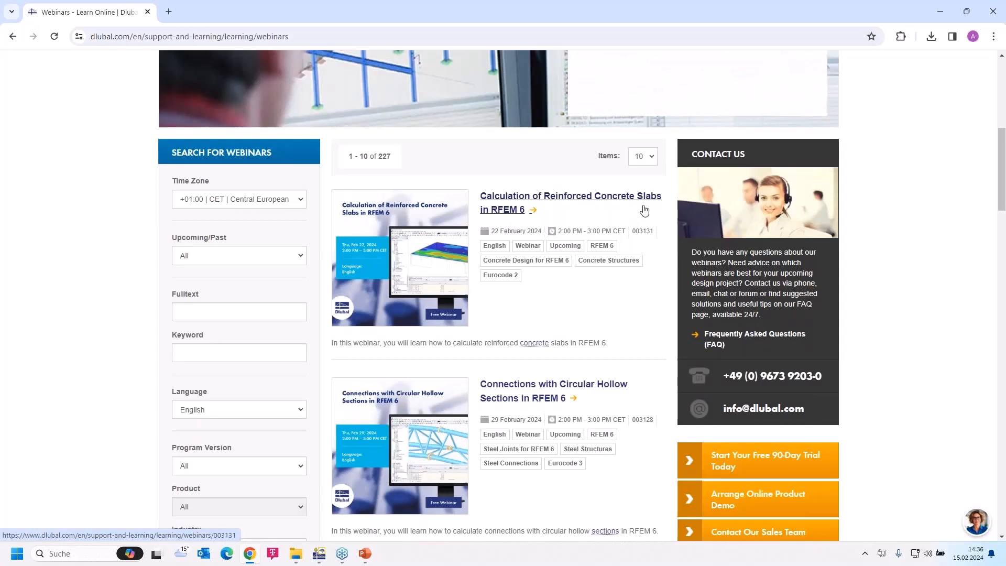
scroll(644, 210, down, 3)
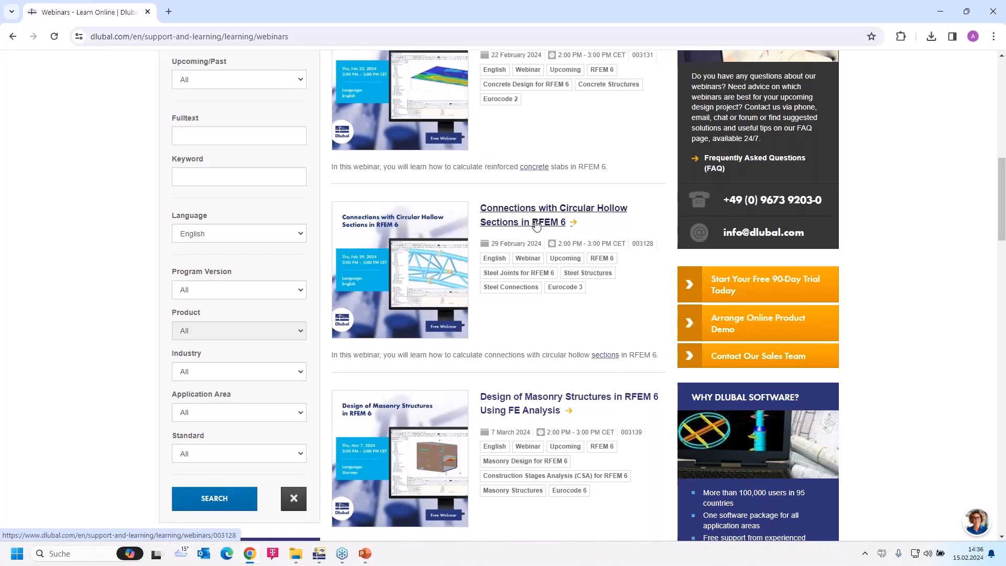
scroll(535, 225, down, 3)
scroll(592, 297, up, 1)
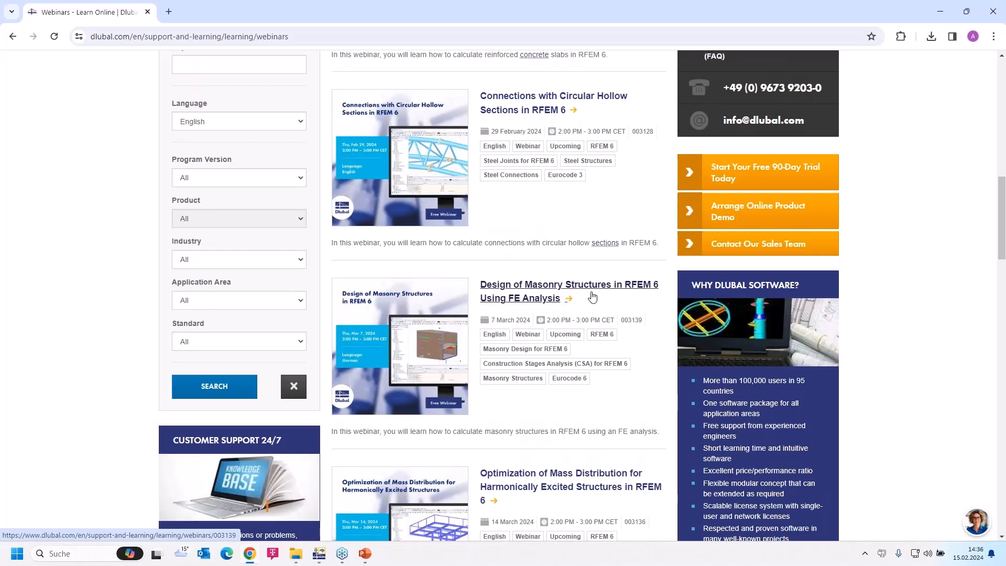
scroll(592, 297, down, 3)
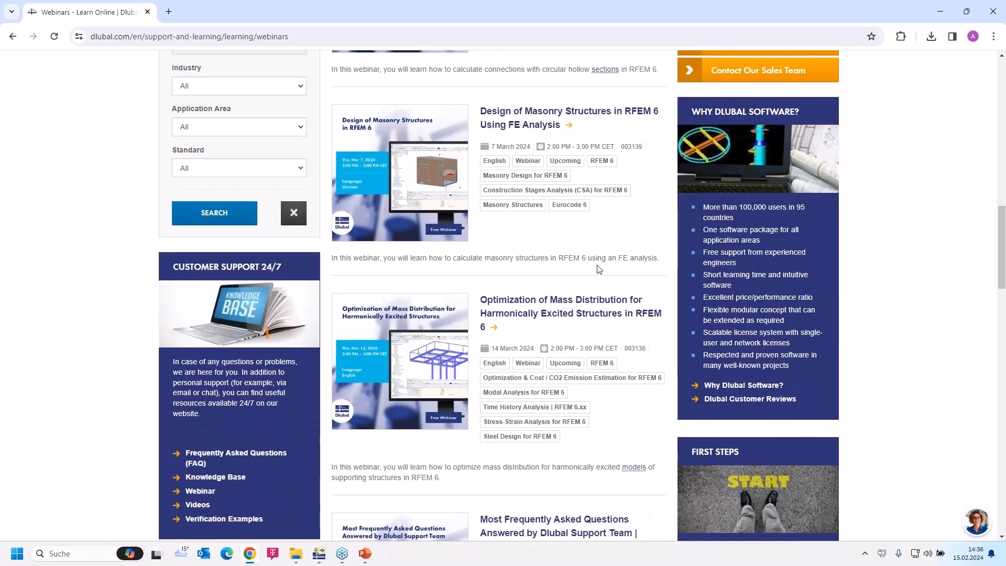
scroll(599, 269, down, 2)
scroll(576, 227, down, 2)
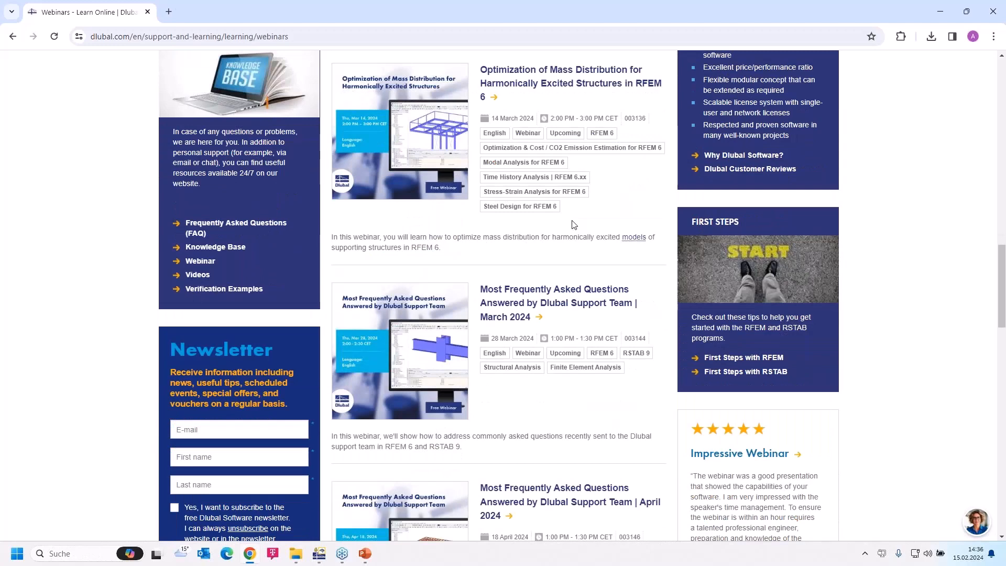
Examine the dates and times of the monthly "Most Frequently Asked Questions Answered by Dlubal Support Team" webinars in the list
scroll(574, 224, down, 1)
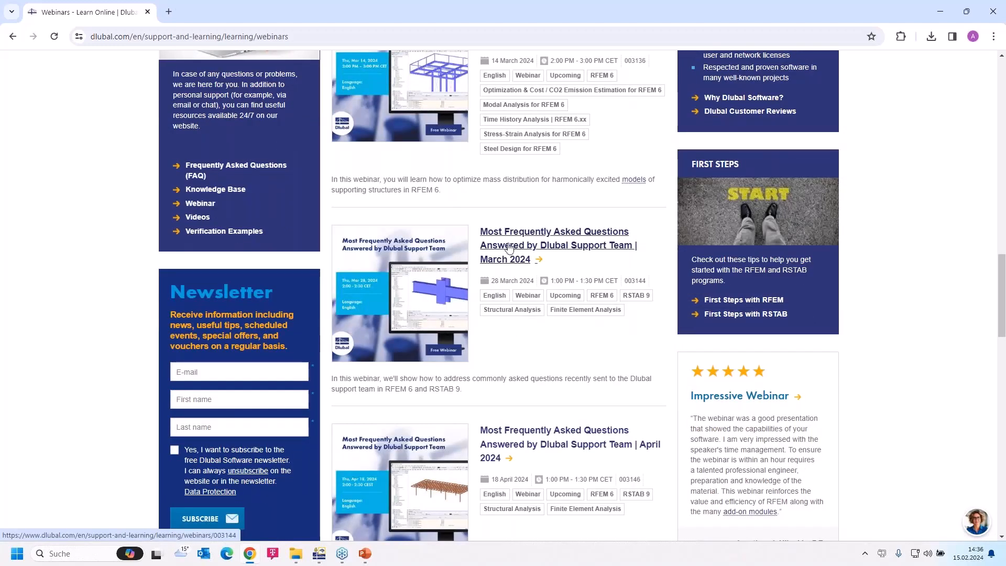
scroll(536, 263, down, 3)
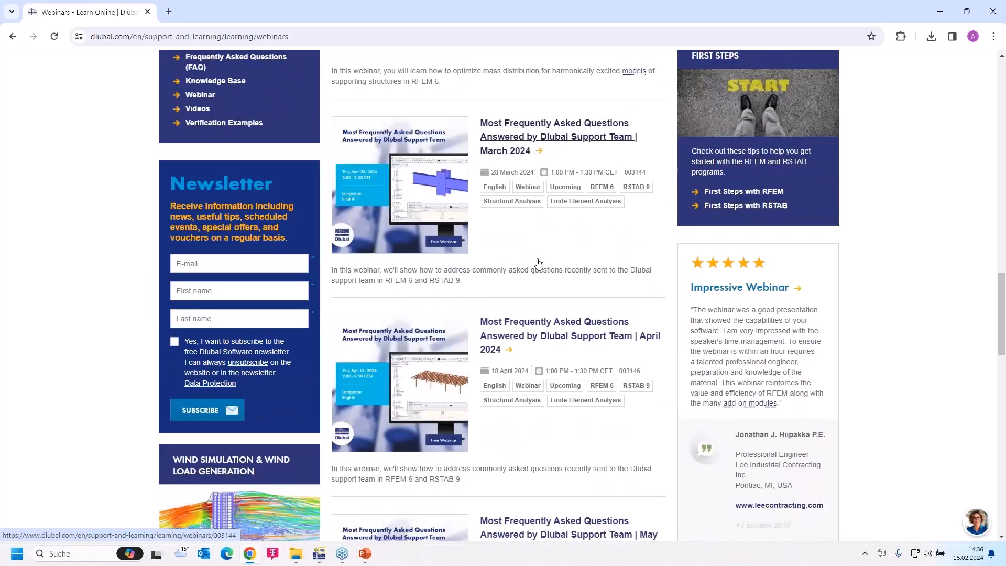
scroll(552, 176, down, 2)
scroll(553, 176, up, 2)
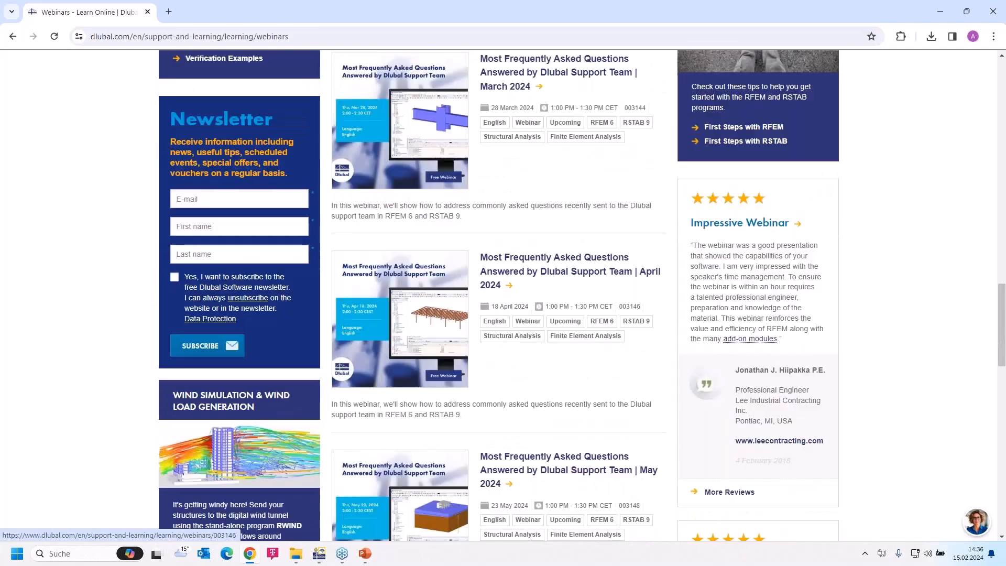
scroll(553, 175, up, 2)
scroll(552, 176, up, 1)
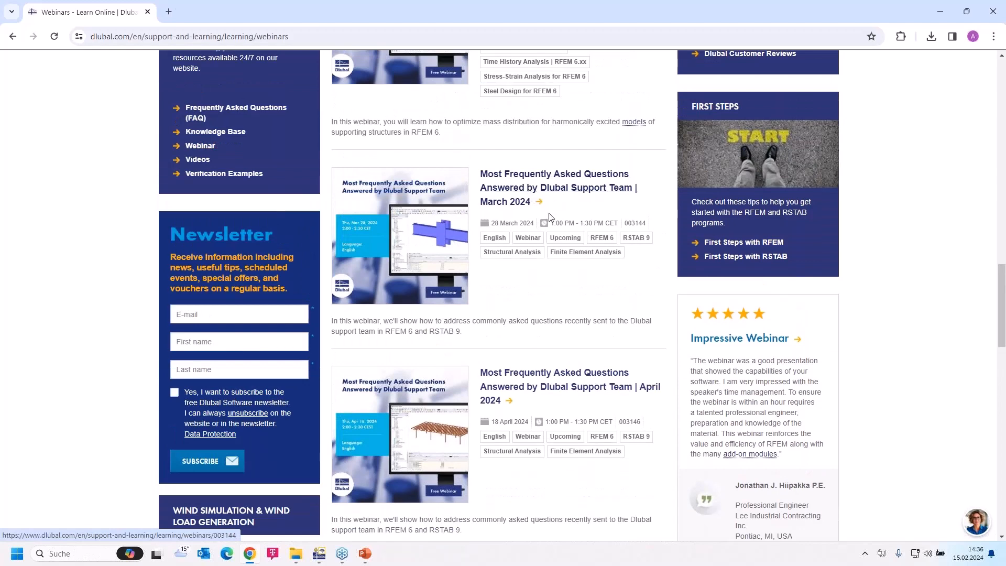
mouse_move(554, 221)
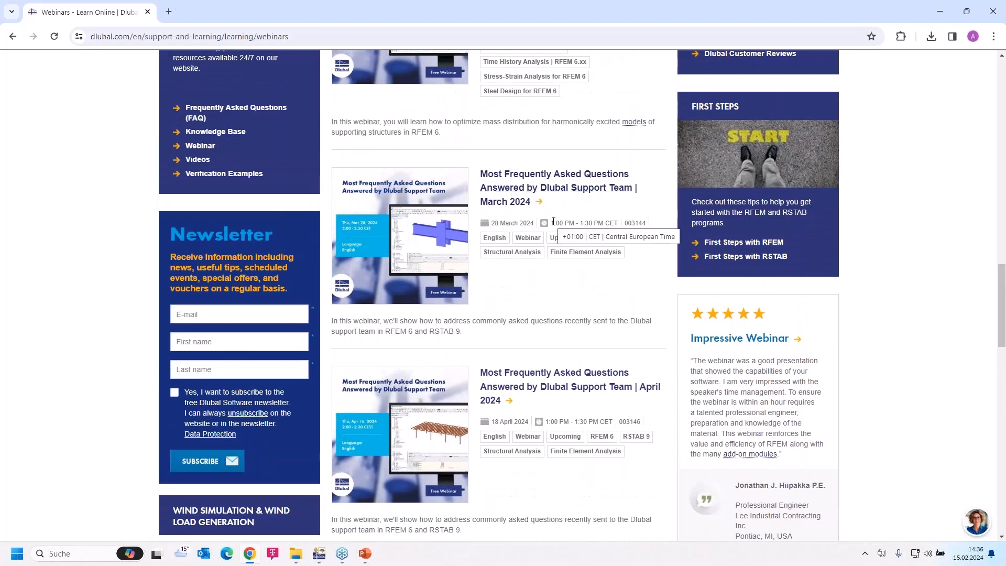
scroll(553, 221, down, 3)
scroll(538, 203, up, 1)
scroll(523, 191, down, 1)
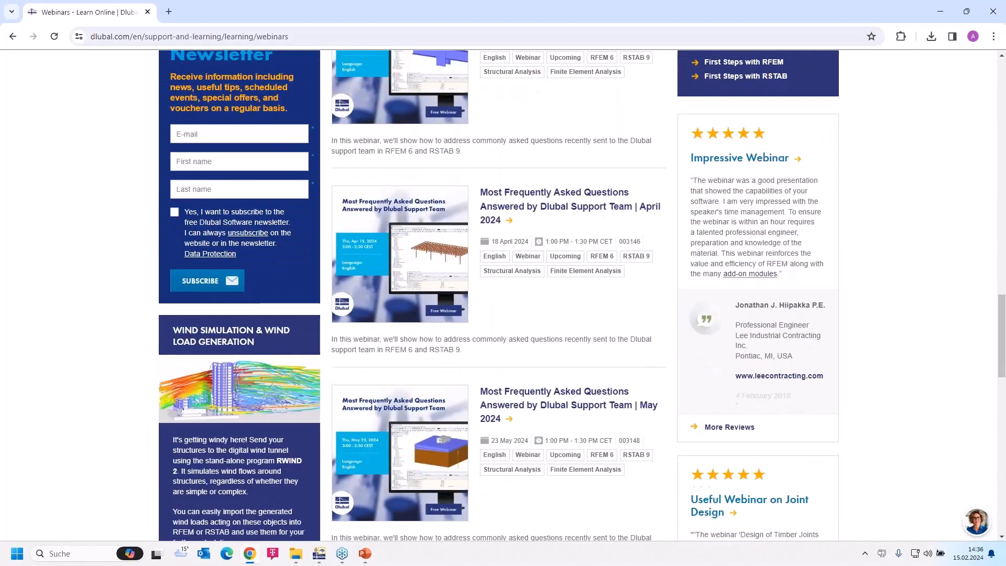
scroll(529, 255, down, 3)
scroll(526, 261, down, 2)
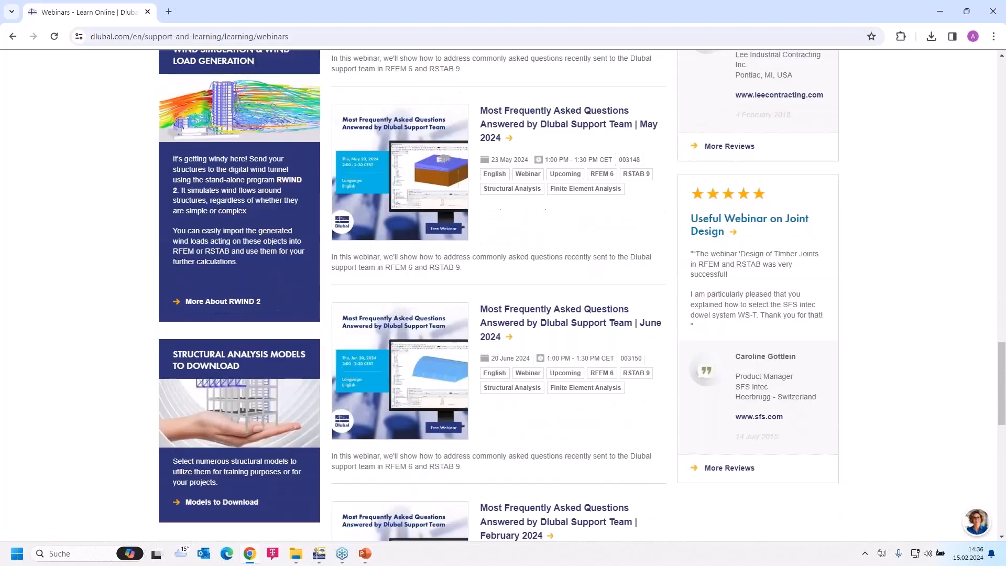
scroll(522, 368, down, 4)
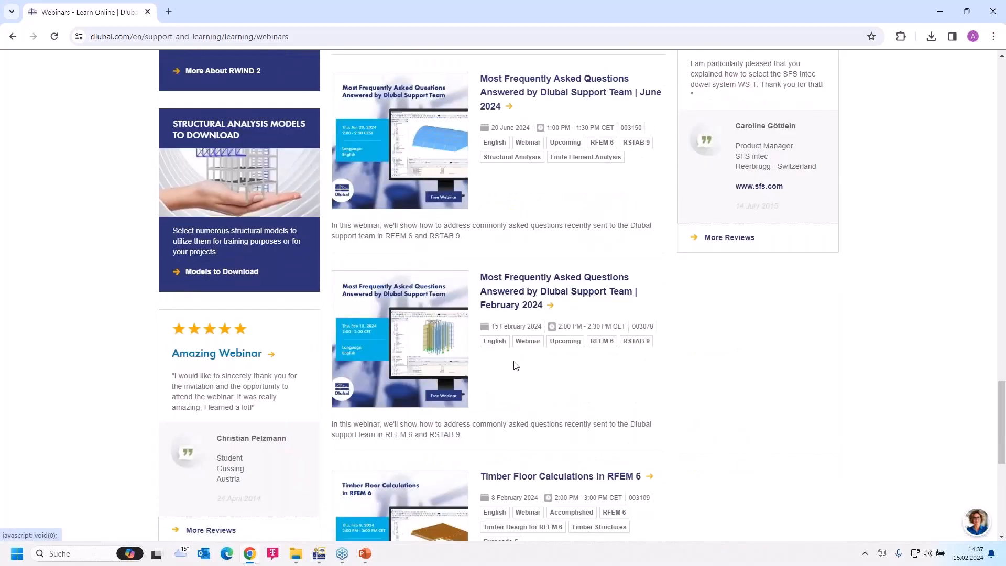
Open the February 2024 "Most Frequently Asked Questions" webinar page and show its presentation slides link and Models to Download section
click(516, 294)
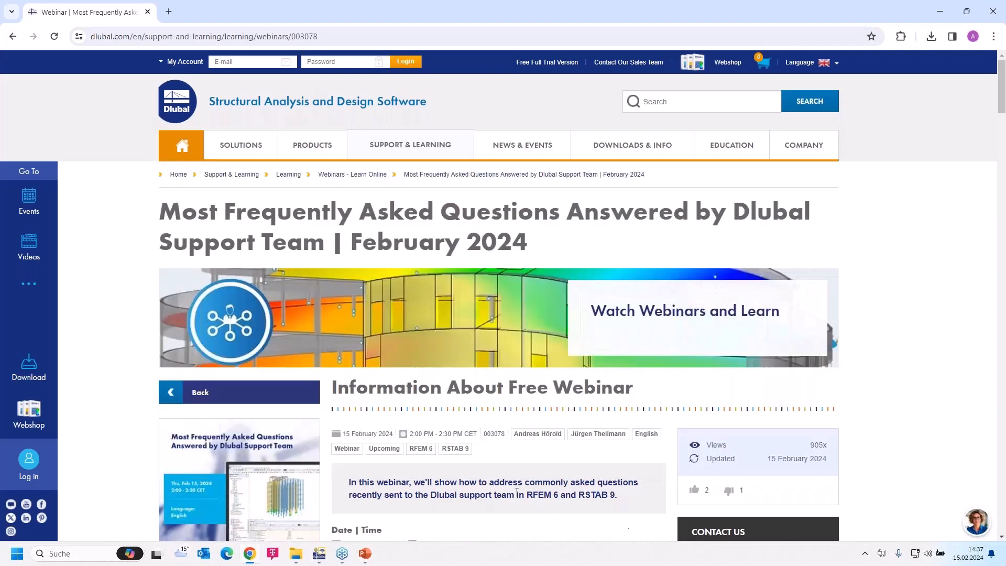
scroll(474, 432, down, 5)
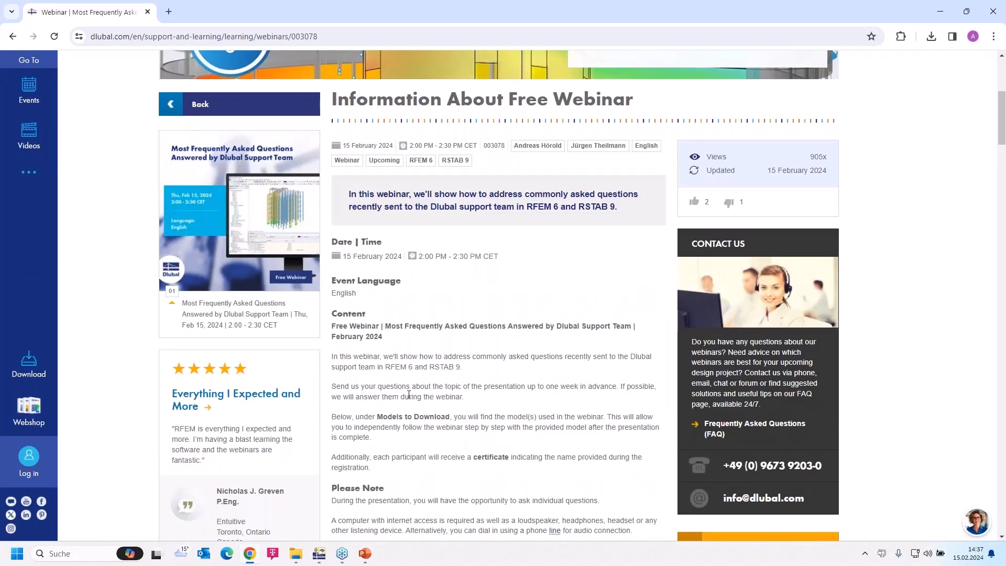
scroll(491, 389, down, 6)
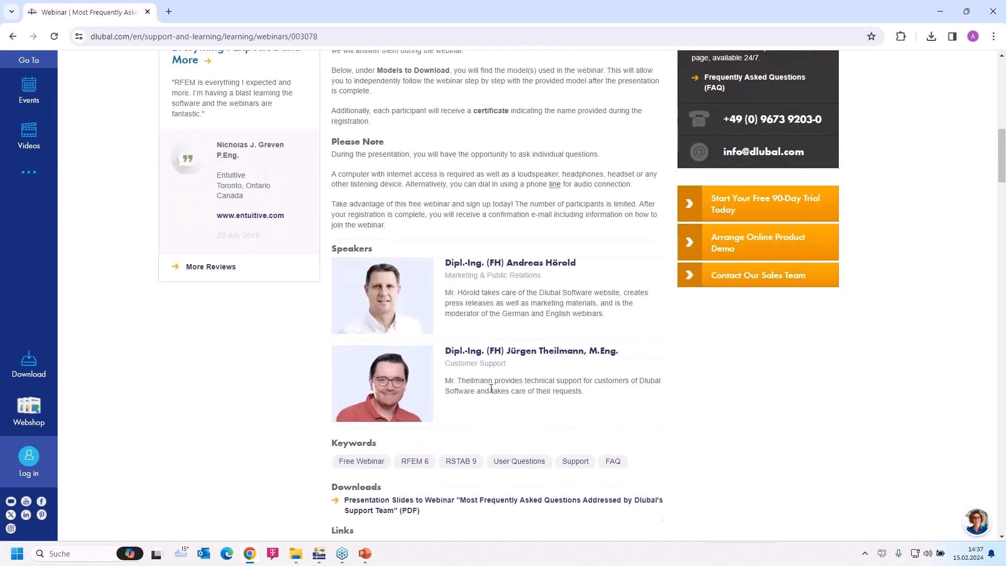
scroll(491, 388, down, 4)
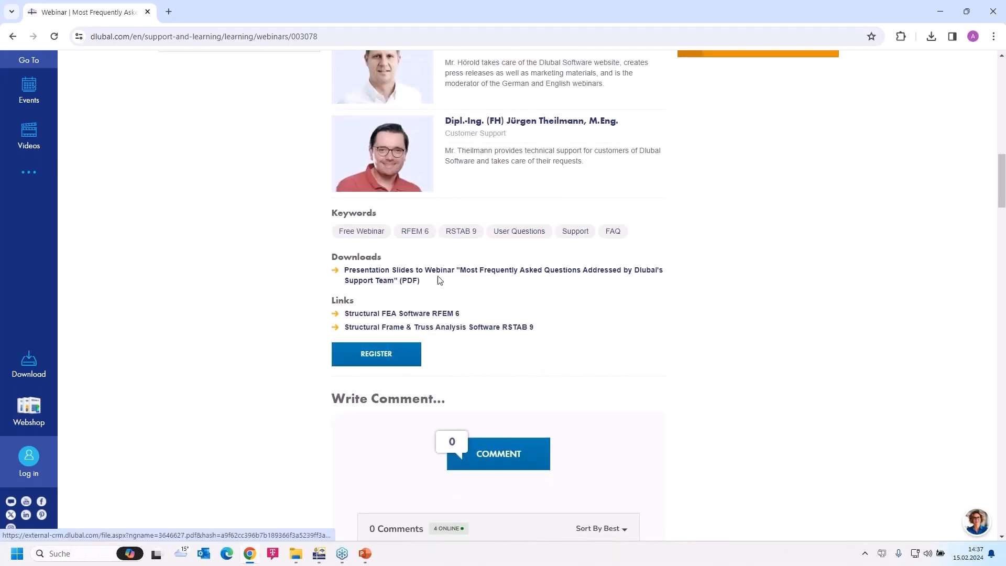
scroll(453, 286, down, 12)
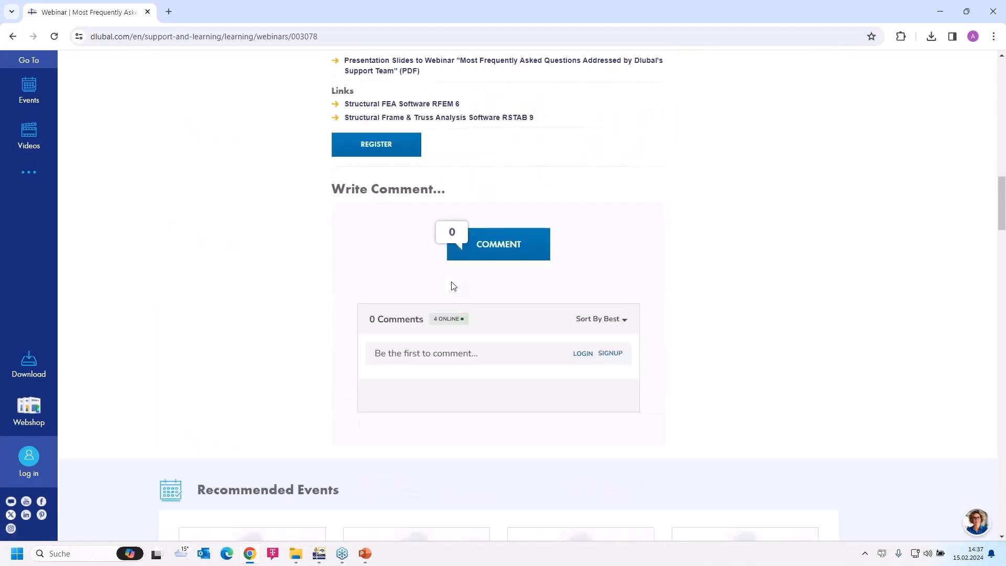
scroll(453, 285, down, 8)
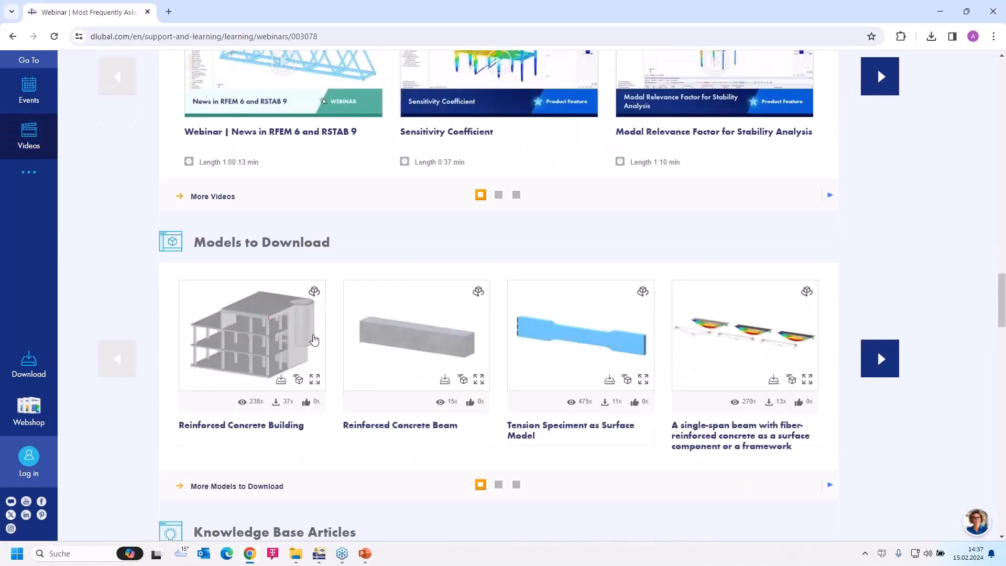